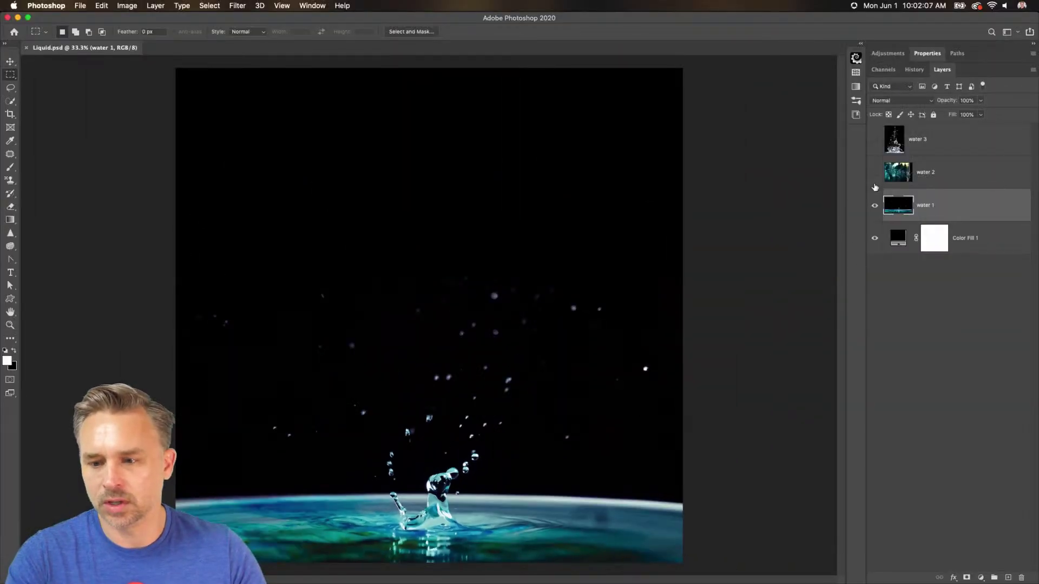
Preview the water 2 and water 3 layers over the splash image and hide both again.
left_click(874, 172)
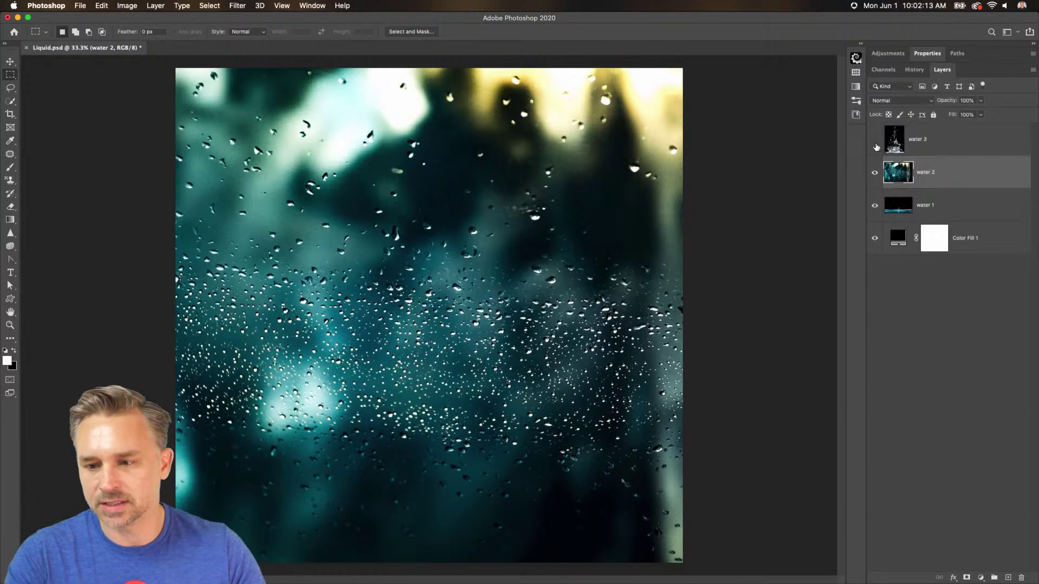
left_click(875, 142)
left_click(926, 150)
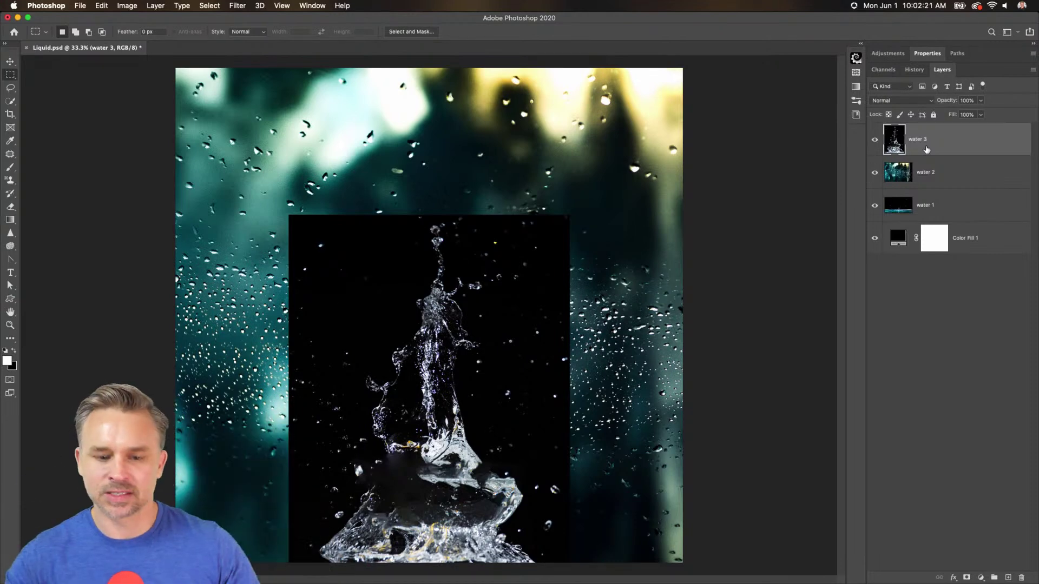
left_click(876, 140)
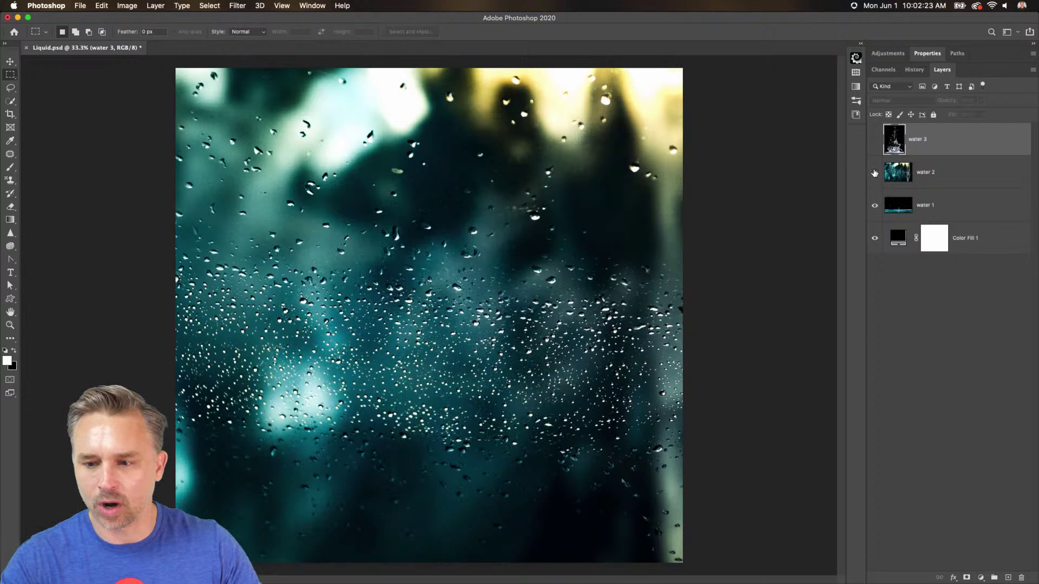
left_click(875, 173)
left_click(875, 142)
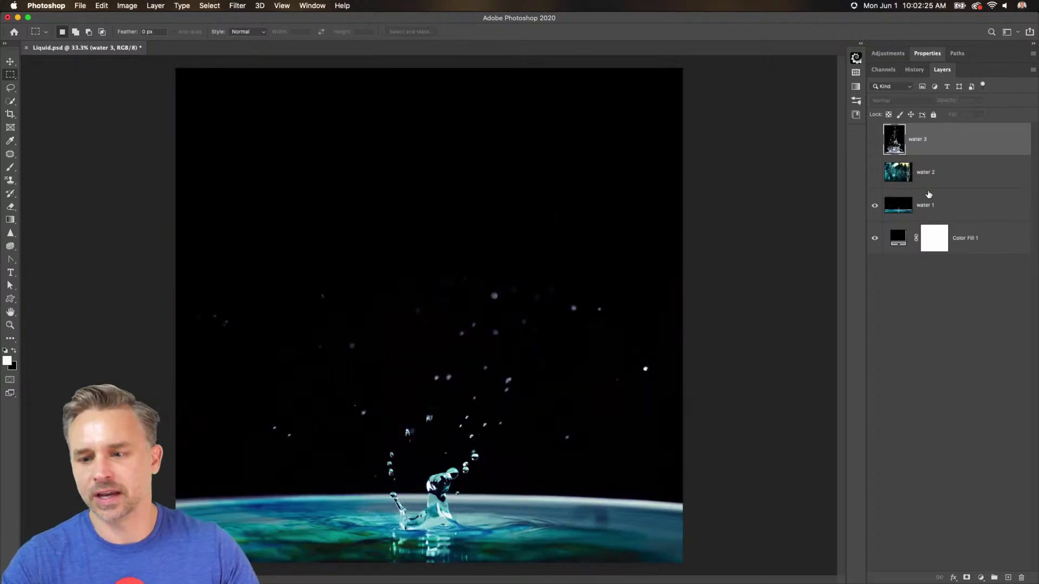
Add the white Al Fresco Bold text "Water" above the water 1 layer and place it centred over the splash.
left_click(937, 209)
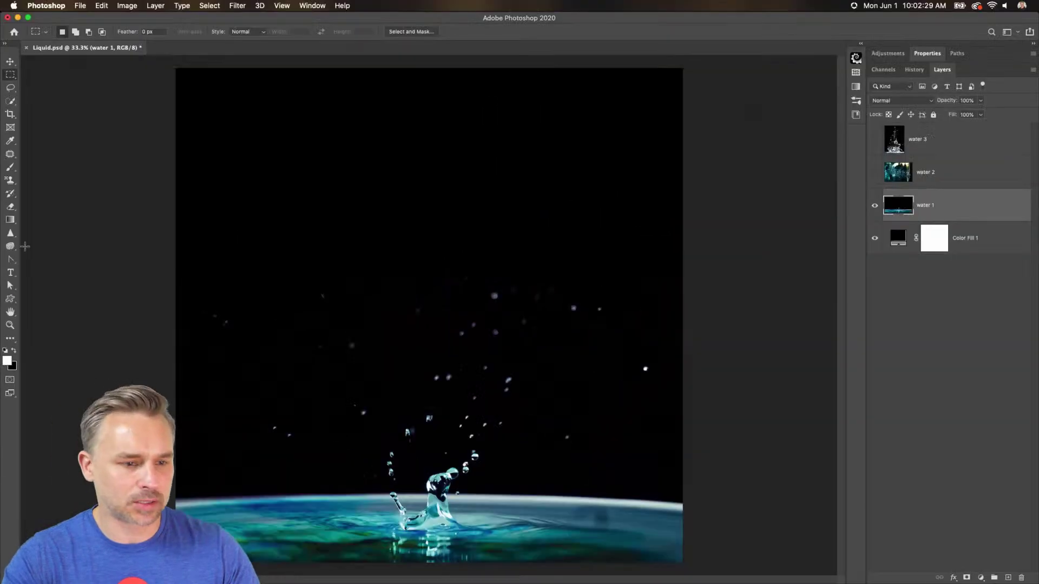
left_click(11, 272)
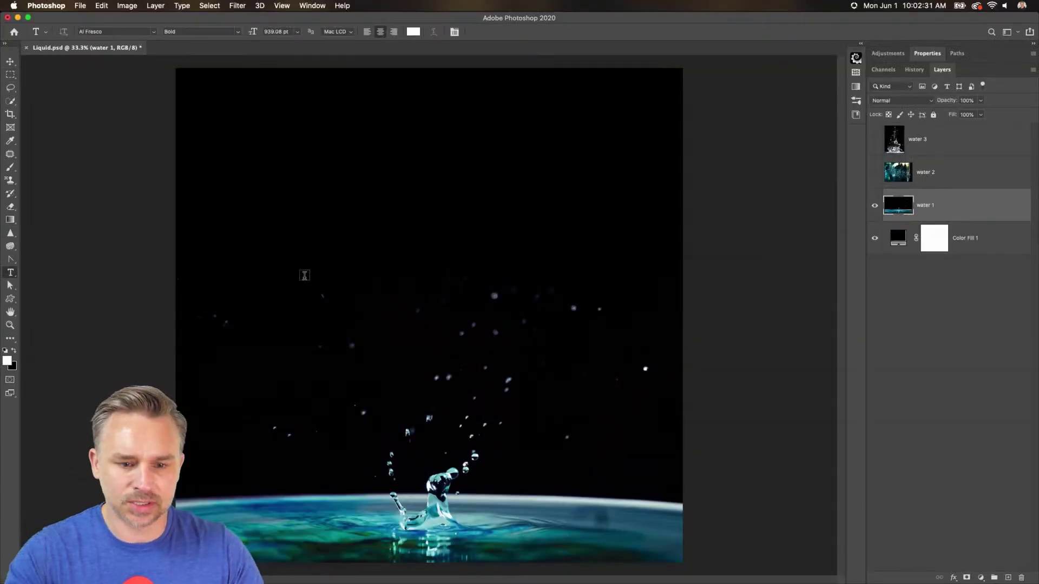
left_click(304, 287)
type("Water")
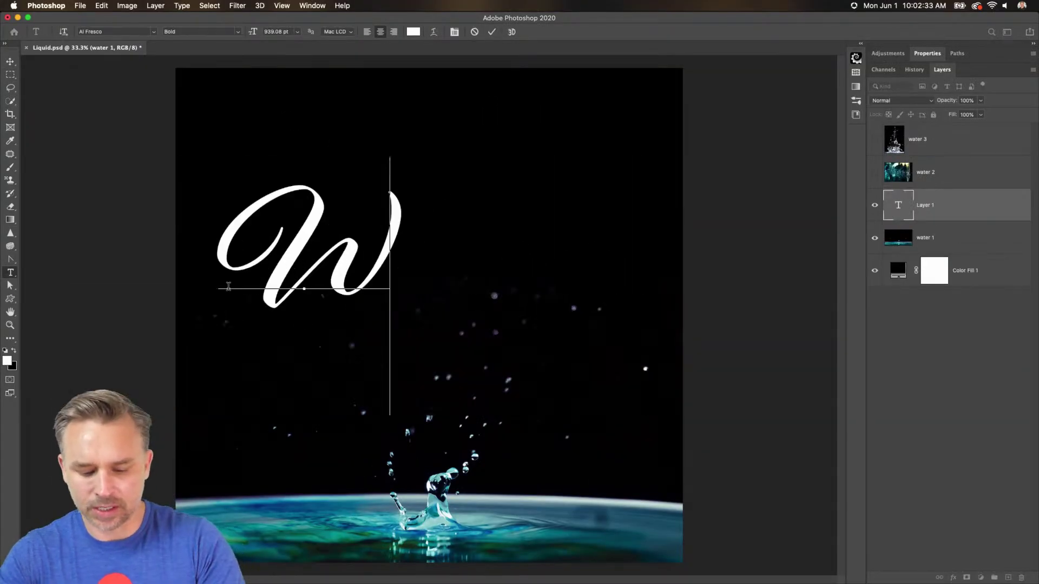
left_click(10, 61)
left_click_drag(316, 302, 434, 315)
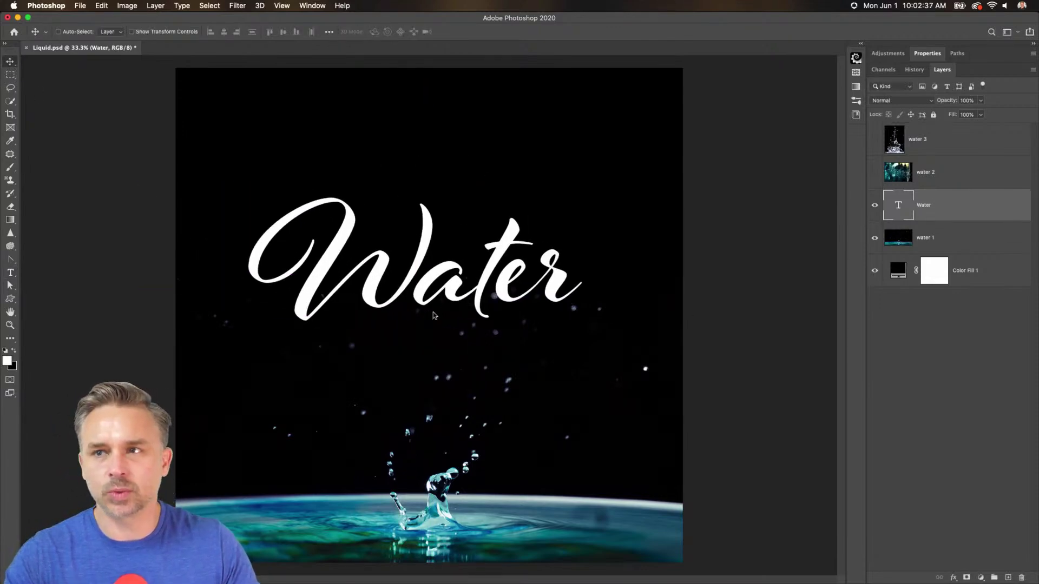
Examine the font list and its class filters in the Water text layer's character properties, keeping the Al Fresco font.
left_click(928, 53)
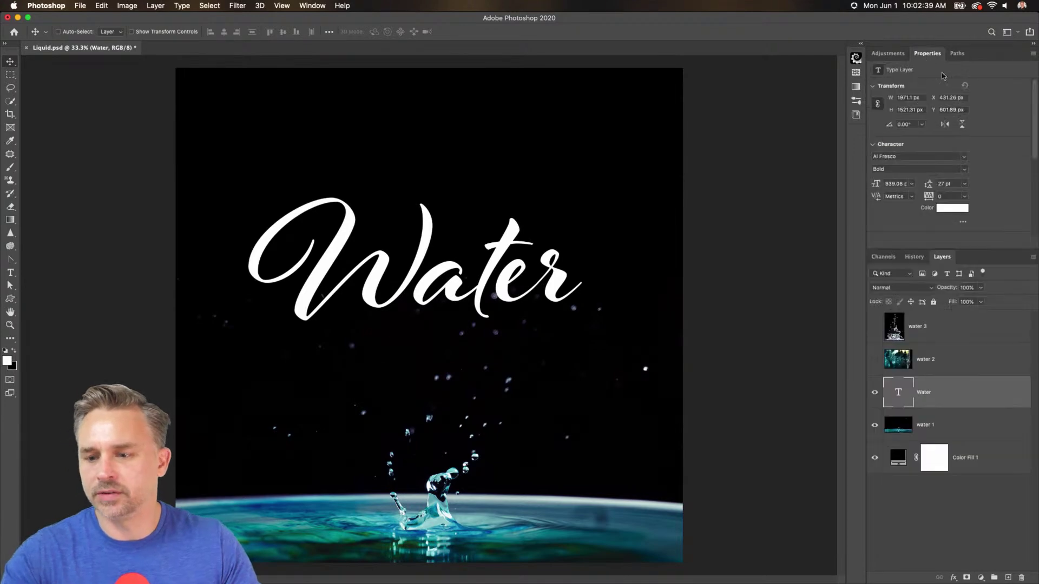
left_click(901, 157)
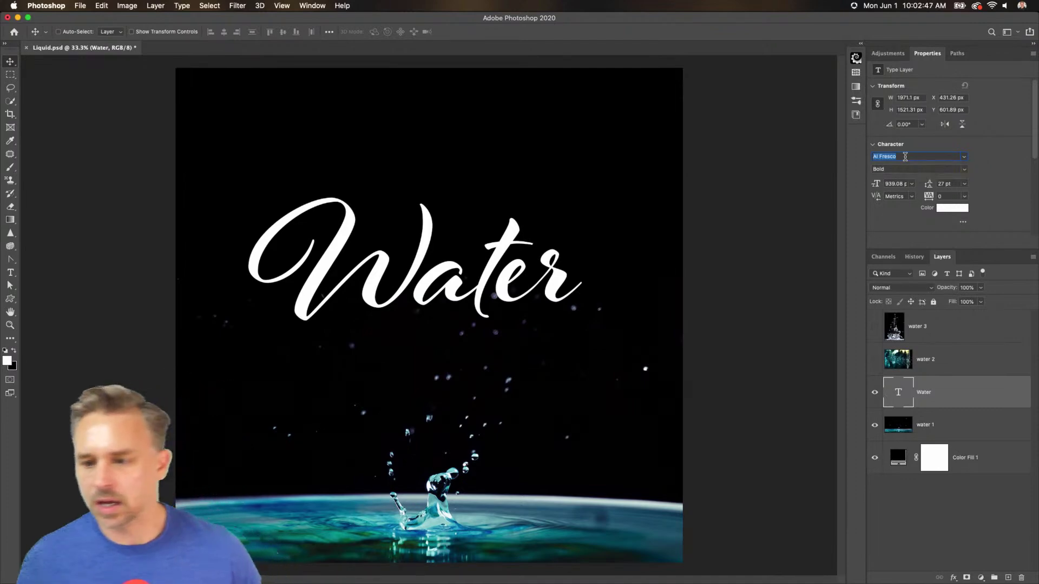
left_click(964, 157)
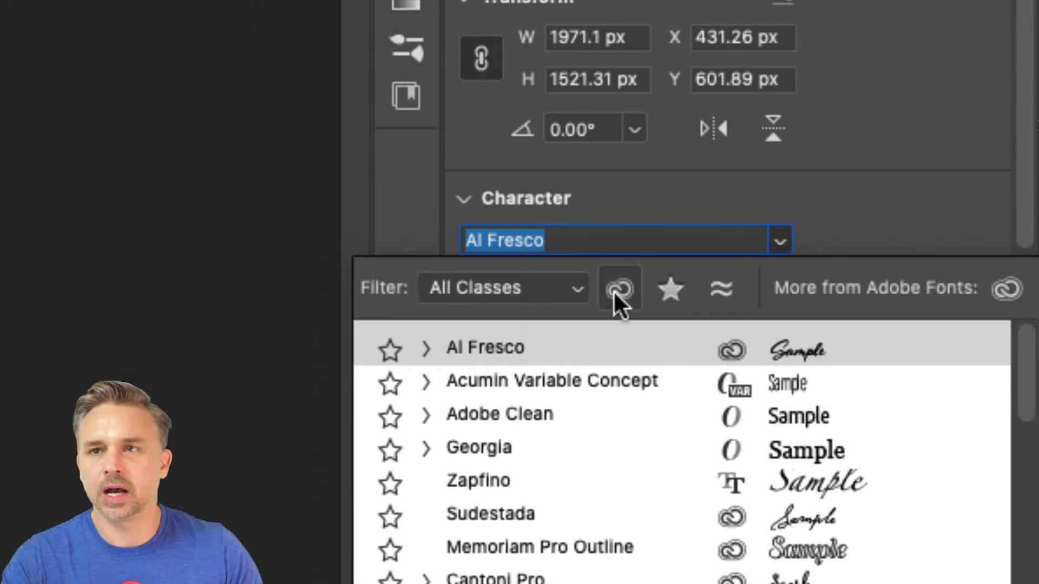
left_click(485, 285)
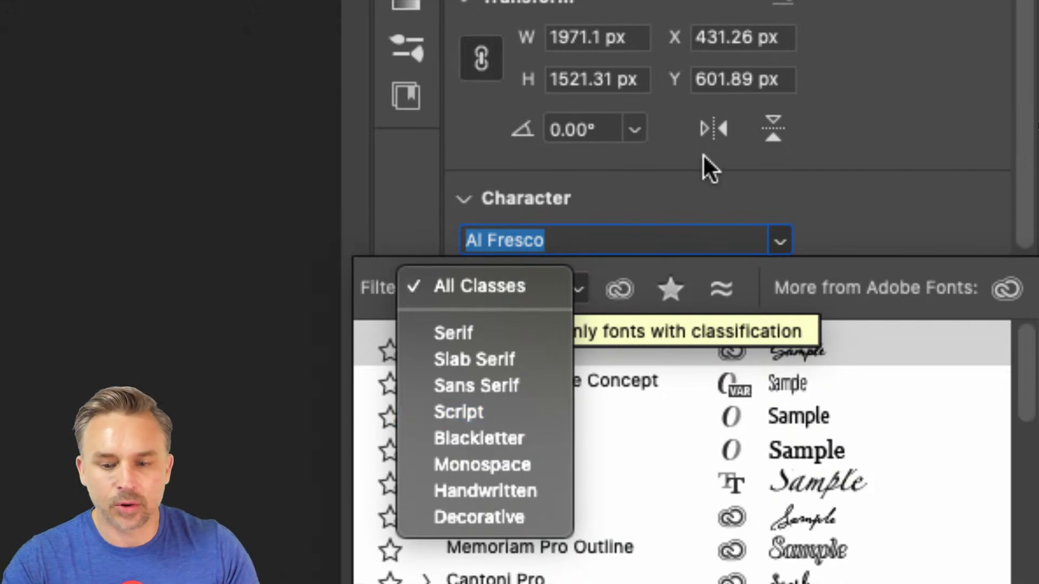
left_click(688, 198)
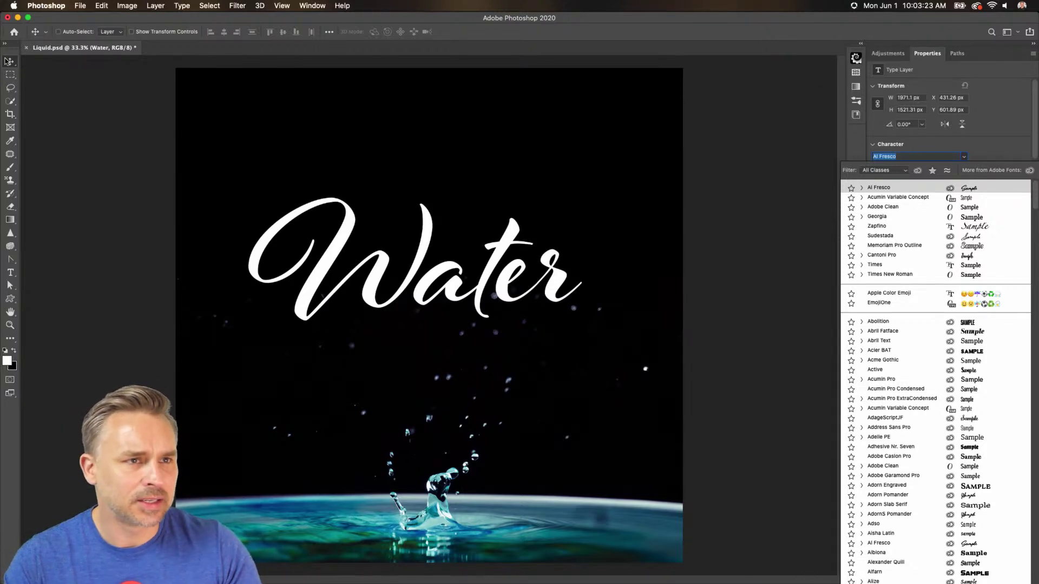
left_click(10, 65)
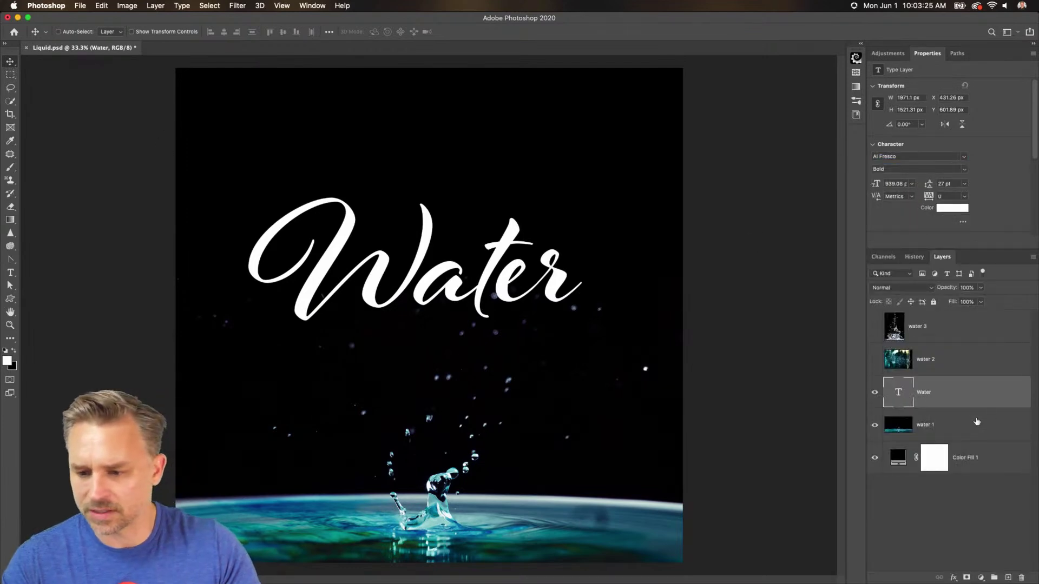
Add a Gradient Overlay layer style to the Water text using the black-to-white gradient preset.
key("super+equal")
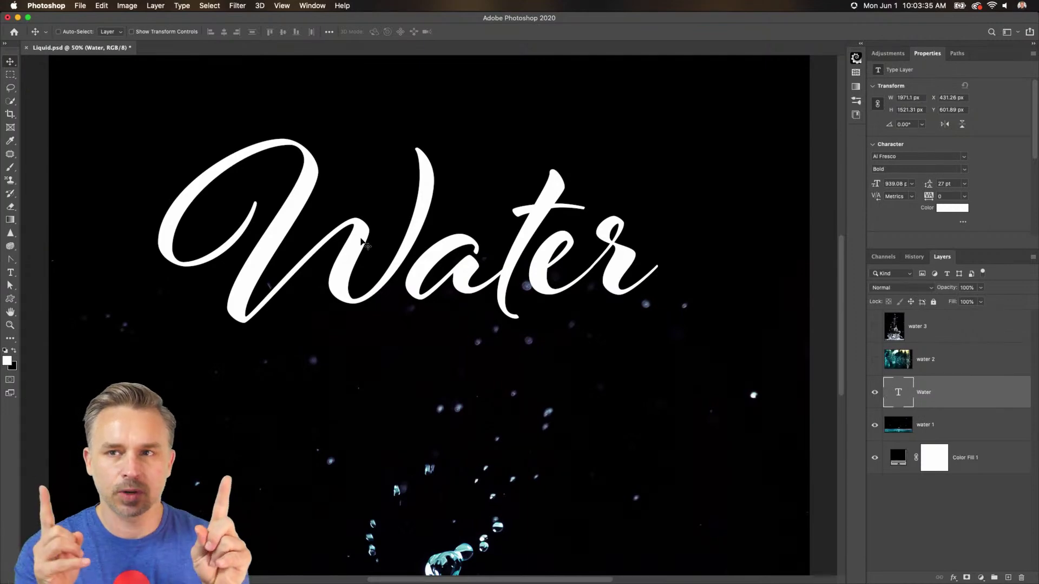
double_click(989, 392)
left_click_drag(561, 198, 643, 125)
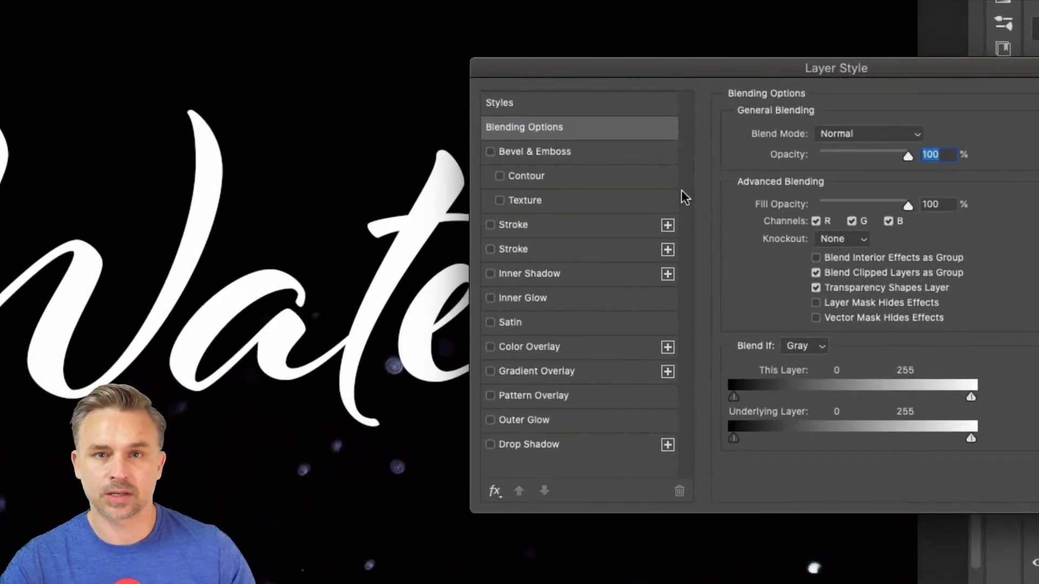
left_click(490, 371)
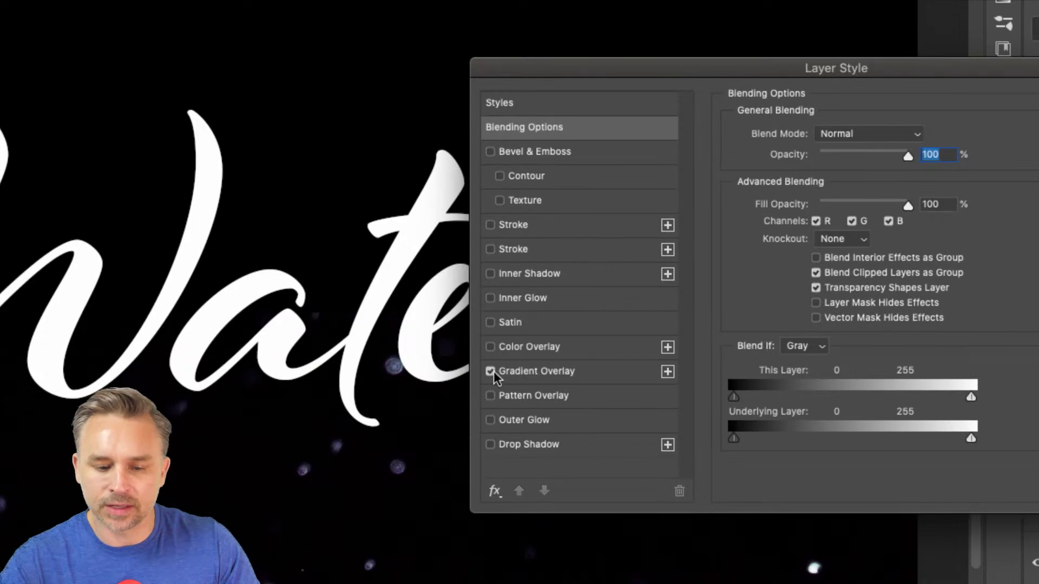
left_click(548, 370)
left_click(897, 178)
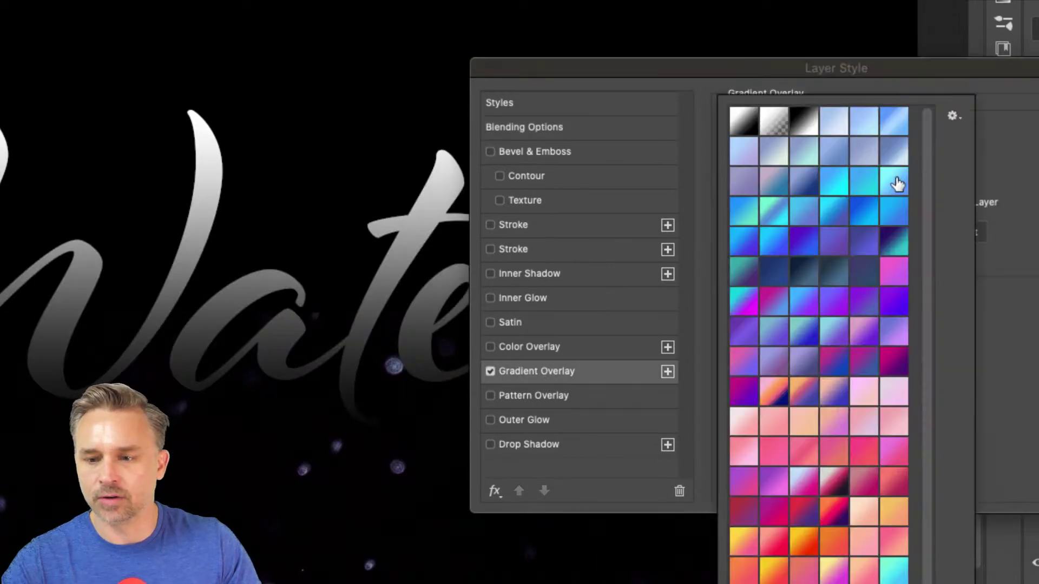
left_click(739, 128)
left_click(807, 126)
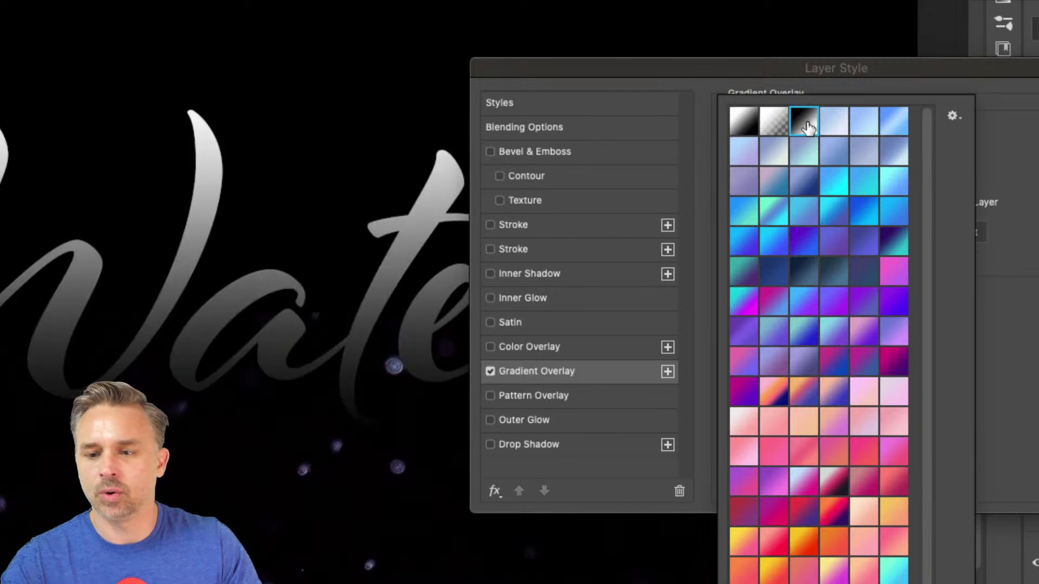
left_click(657, 93)
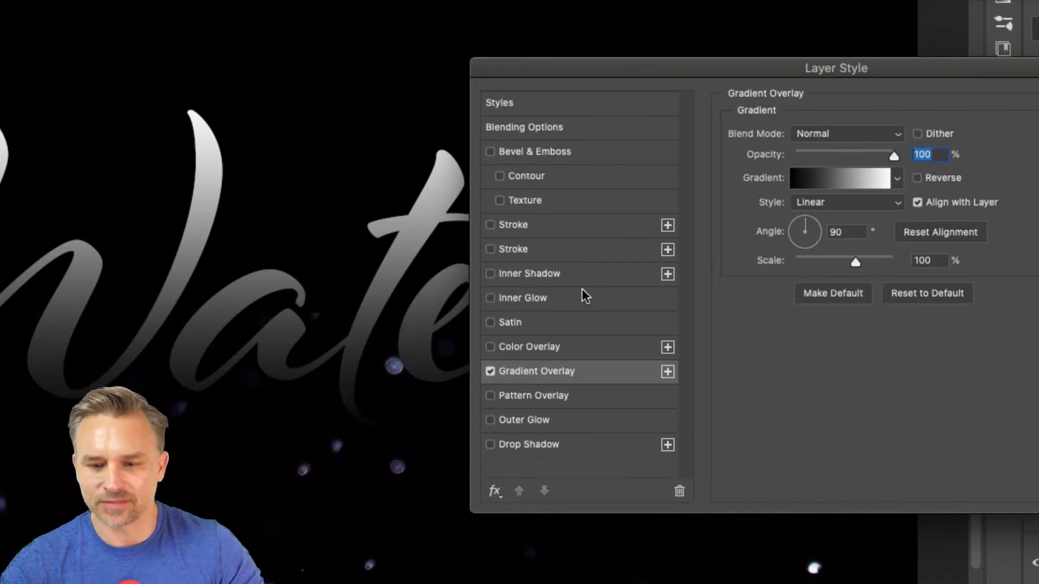
Add an Inner Glow in Overlay blend mode to the Water text, comparing it with Normal, and apply the layer style.
left_click(491, 298)
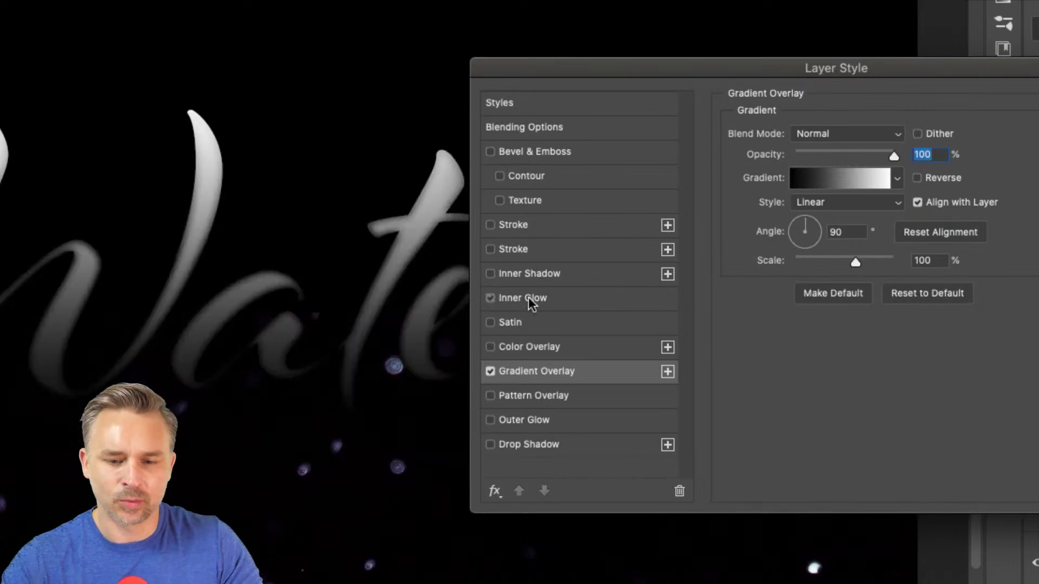
left_click(531, 302)
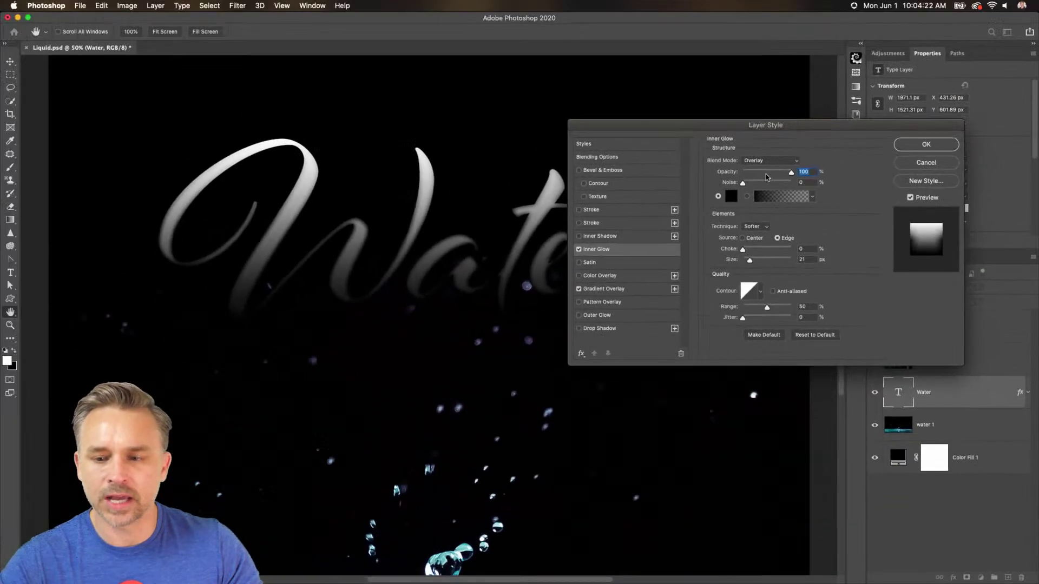
left_click(725, 134)
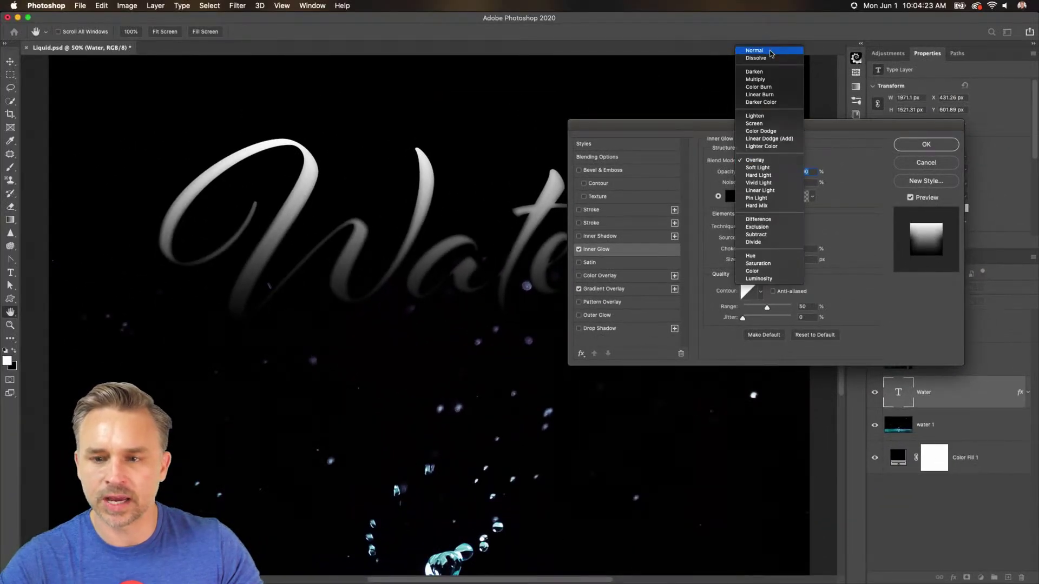
left_click(772, 53)
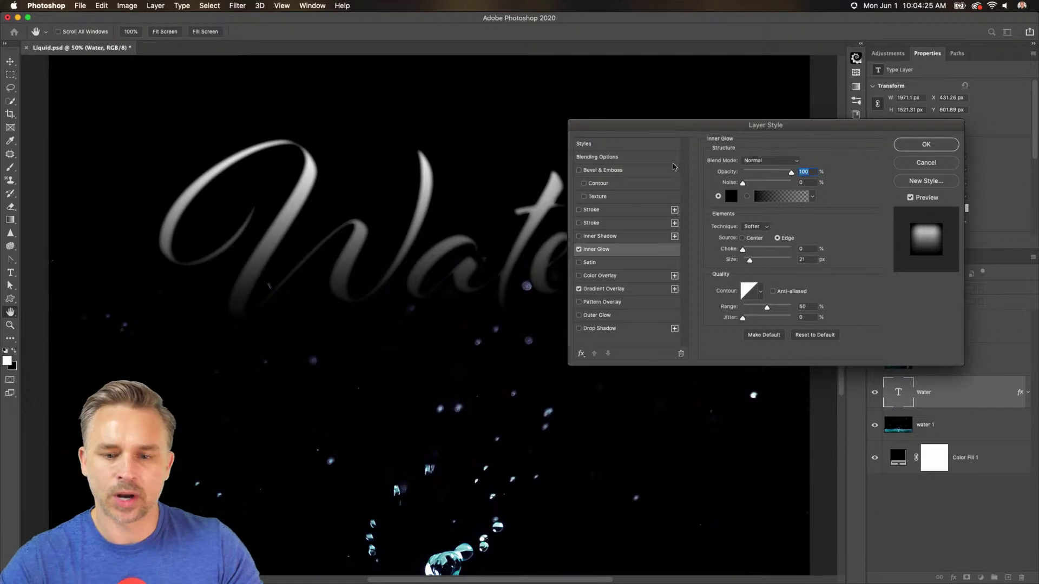
left_click(750, 161)
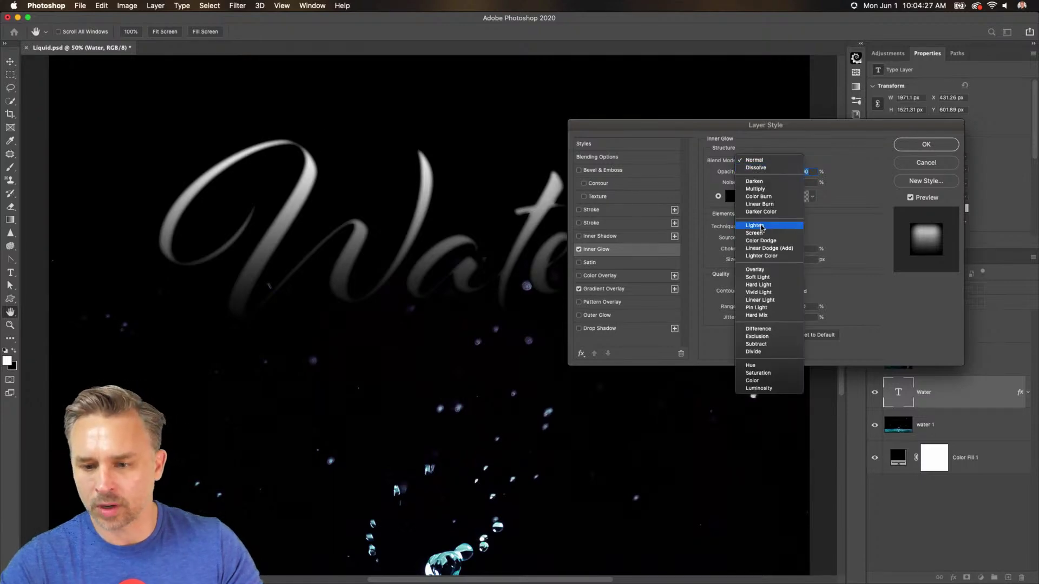
left_click(755, 269)
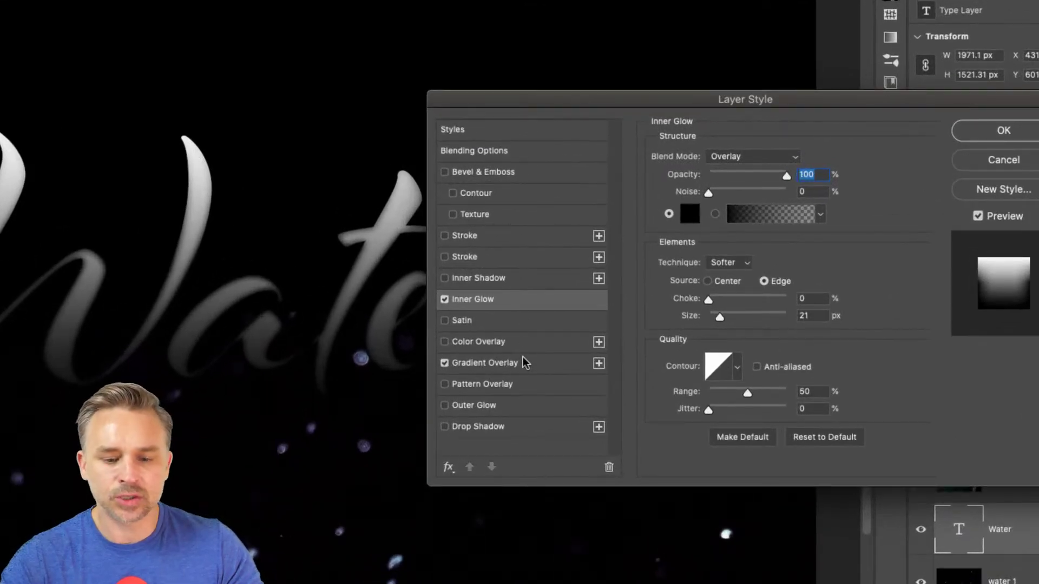
left_click(524, 363)
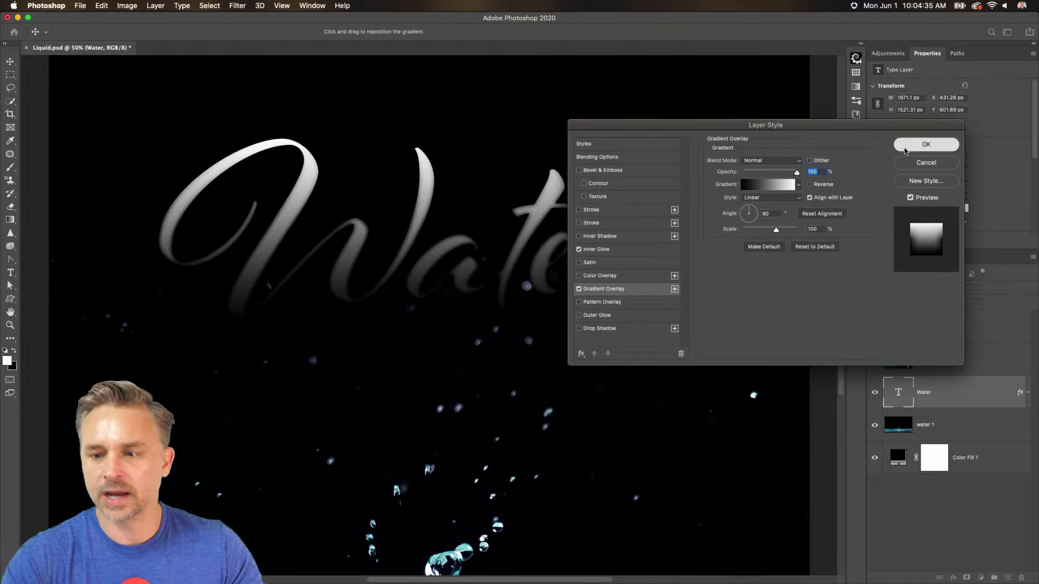
left_click(905, 146)
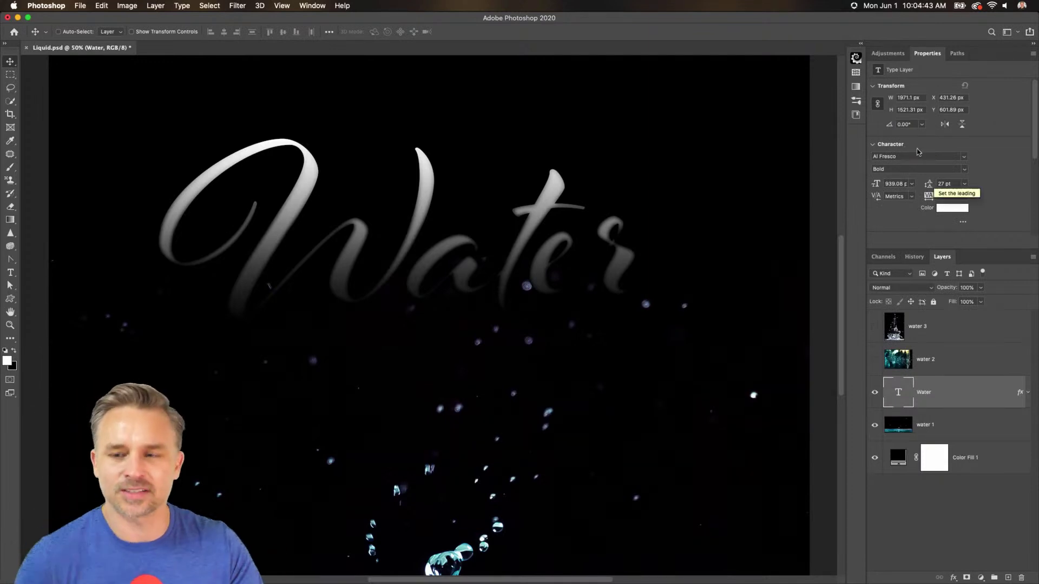
Look at the gradient presets in the collapsed panel group and collapse the group again.
left_click(861, 44)
left_click(725, 53)
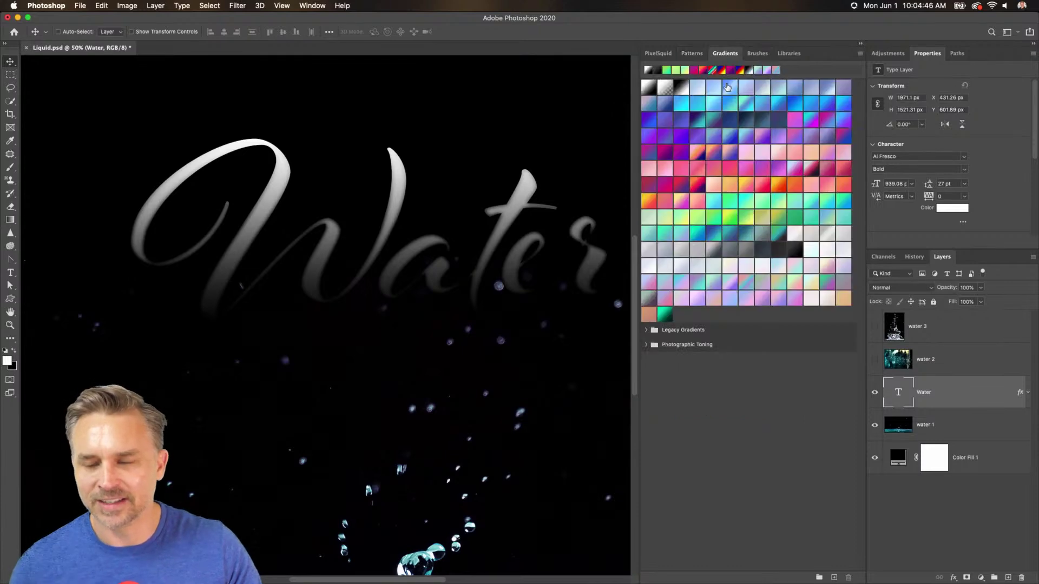
left_click(860, 44)
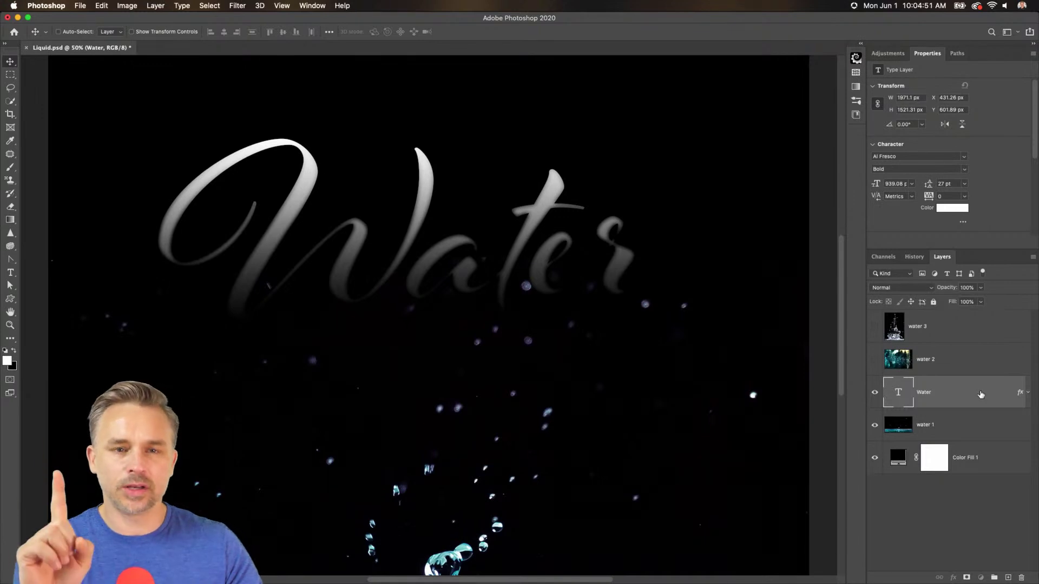
Open the Filter Gallery for the Water text layer, converting the layer to a smart object.
left_click(242, 5)
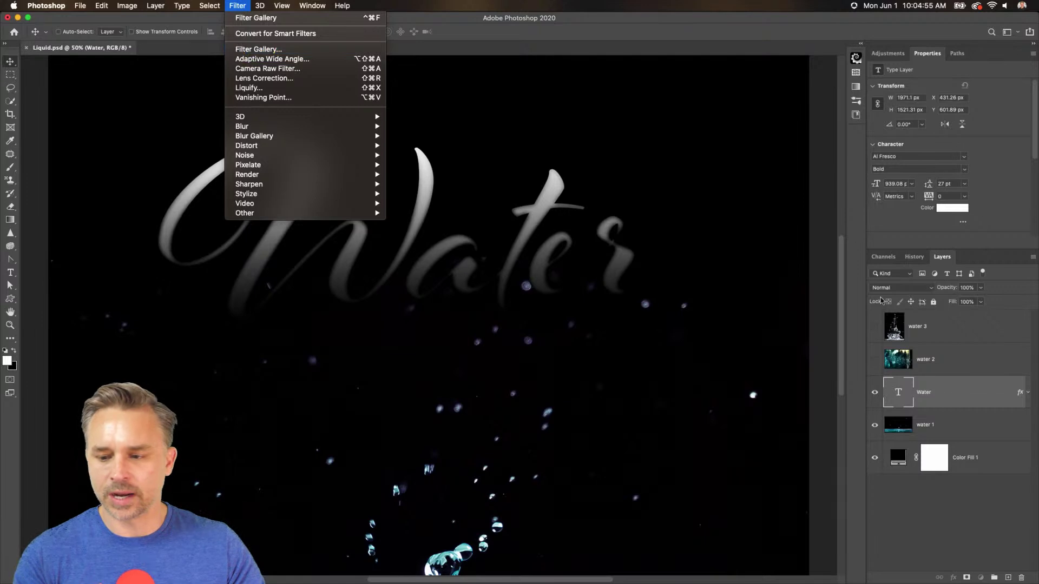
left_click(924, 380)
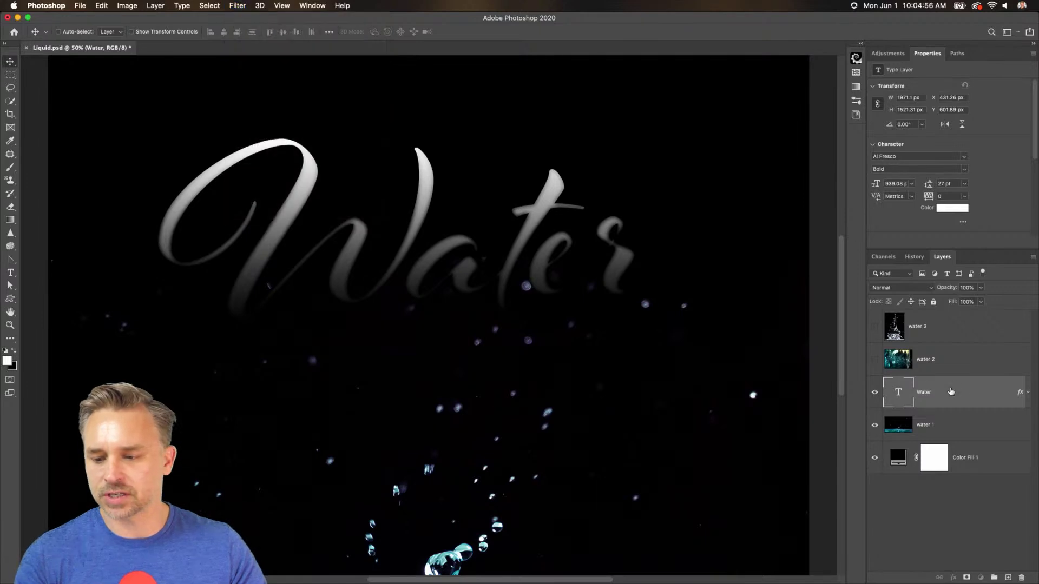
left_click(234, 6)
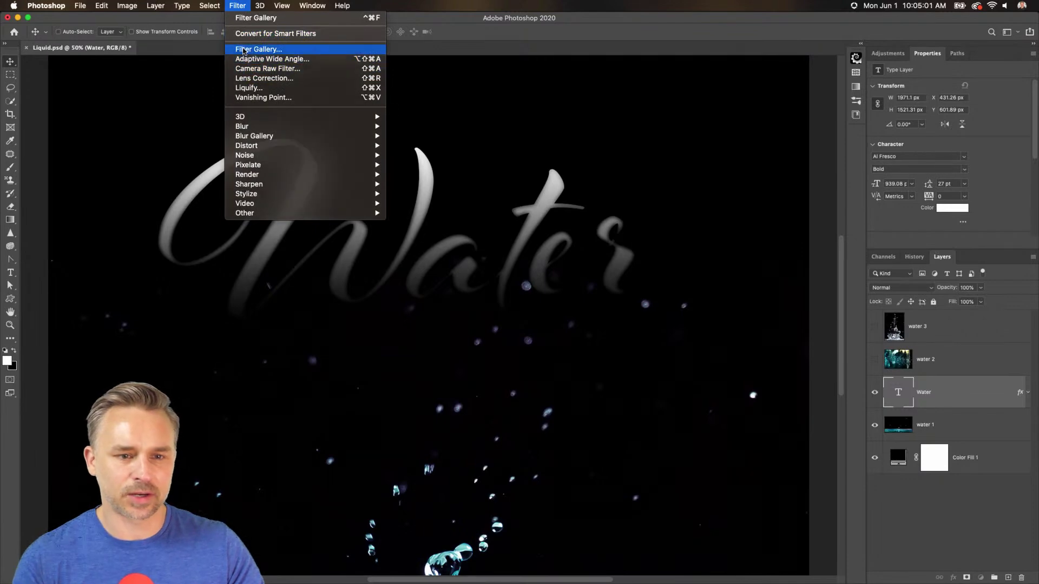
left_click(244, 50)
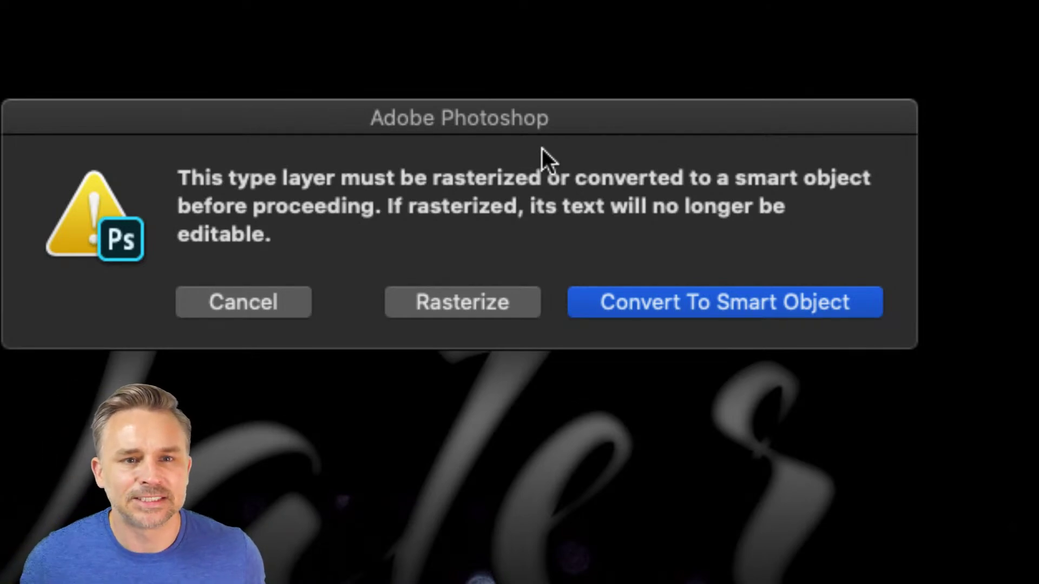
left_click(665, 301)
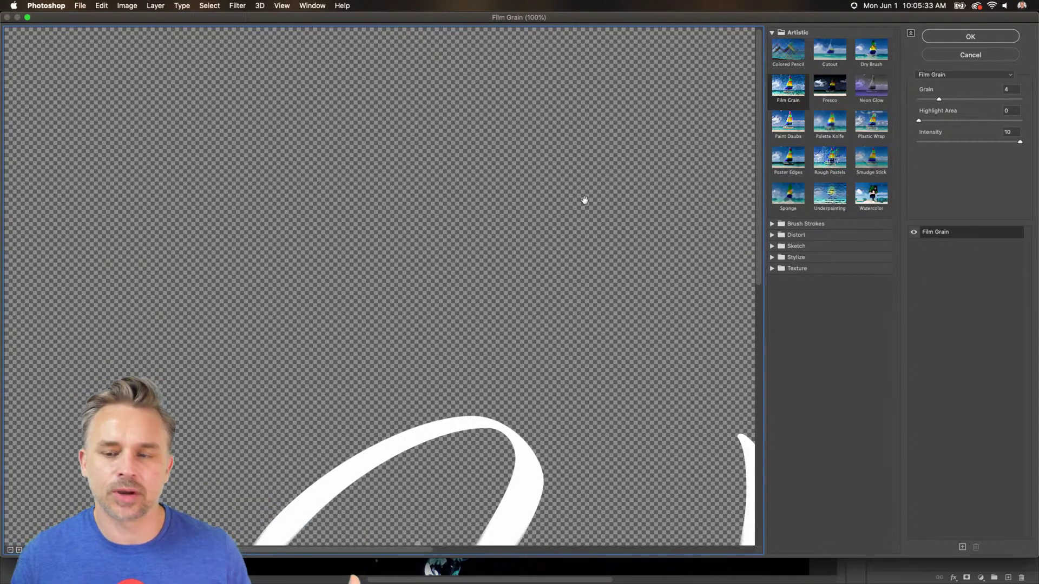
Try the Artistic filters Cutout, Film Grain, Fresco, Plastic Wrap, Rough Pastels and Underpainting on the Water text.
left_click_drag(525, 420, 372, 67)
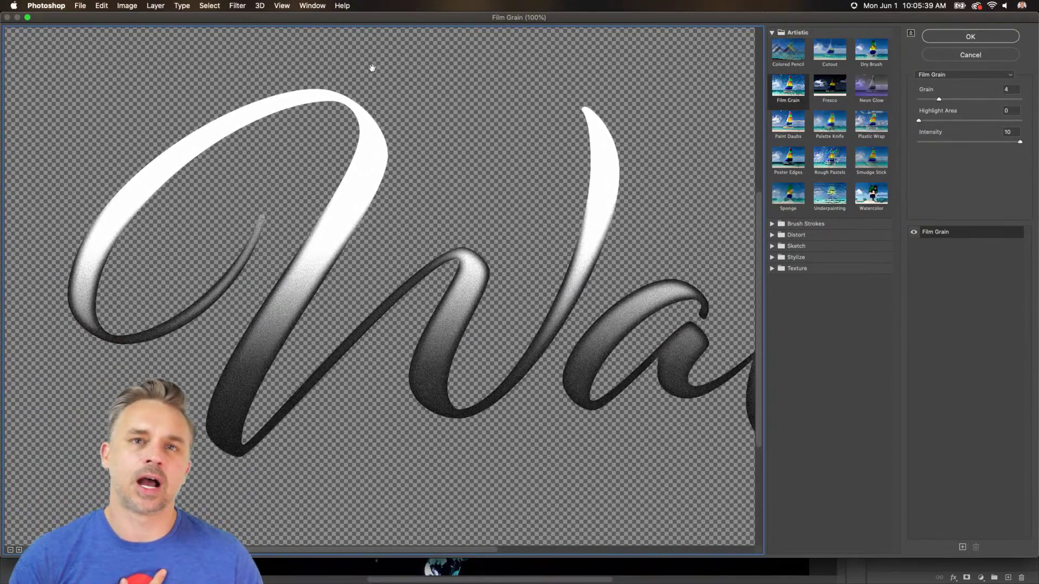
left_click(785, 53)
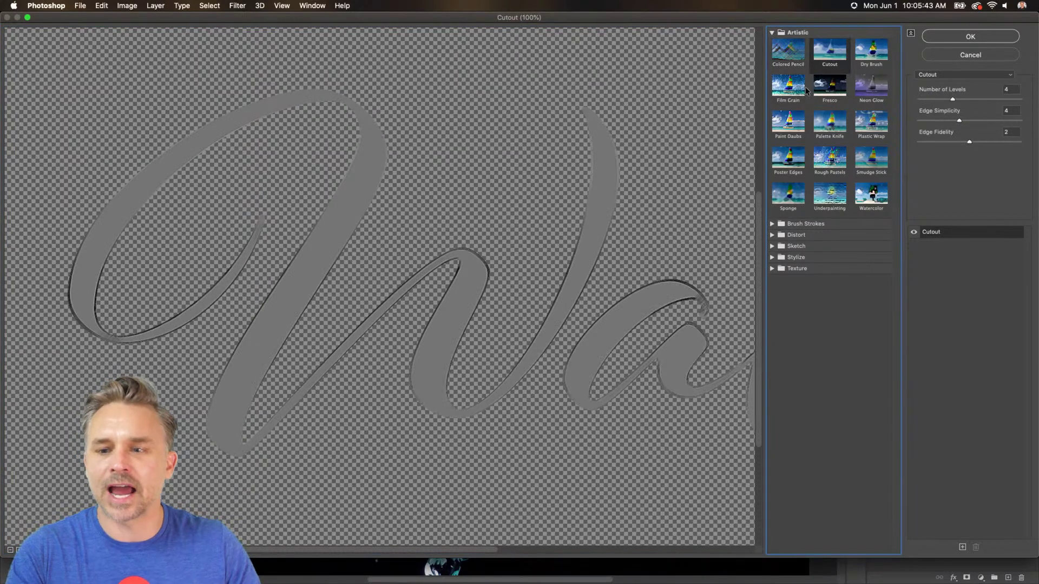
left_click(789, 86)
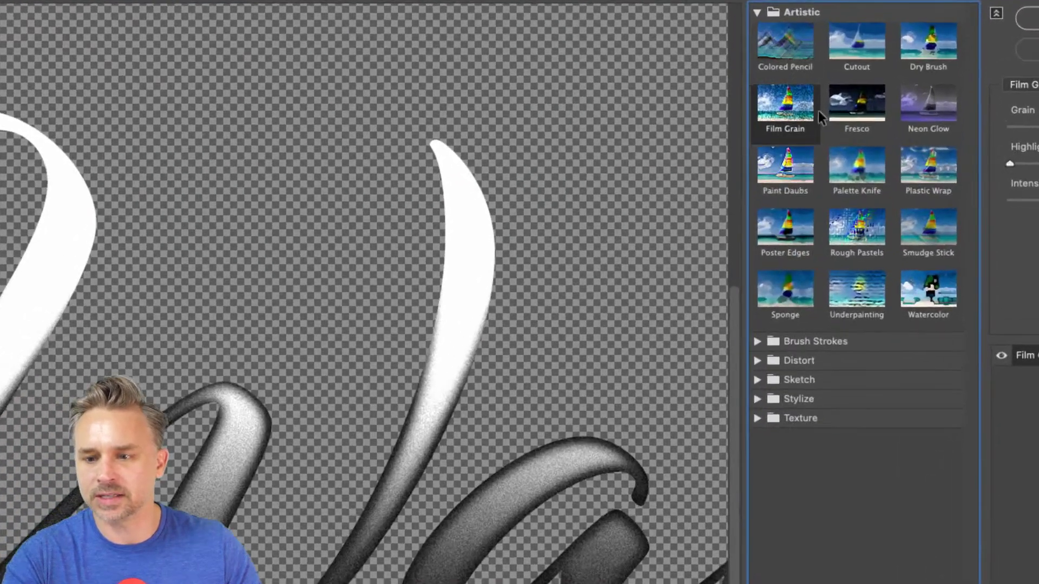
mouse_move(341, 458)
left_mouse_down()
mouse_move(457, 216)
mouse_move(457, 269)
left_mouse_up()
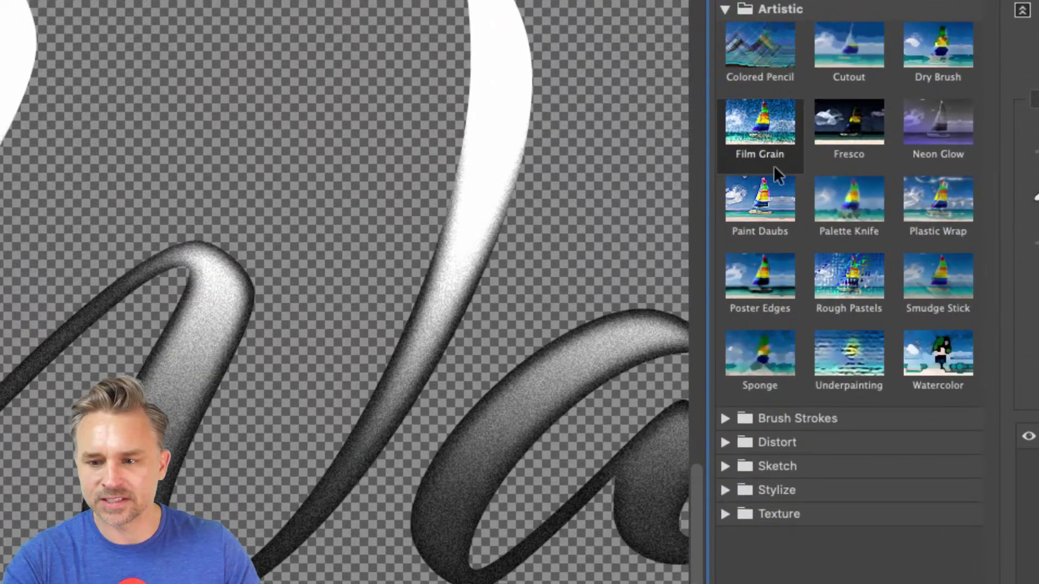
left_click(847, 110)
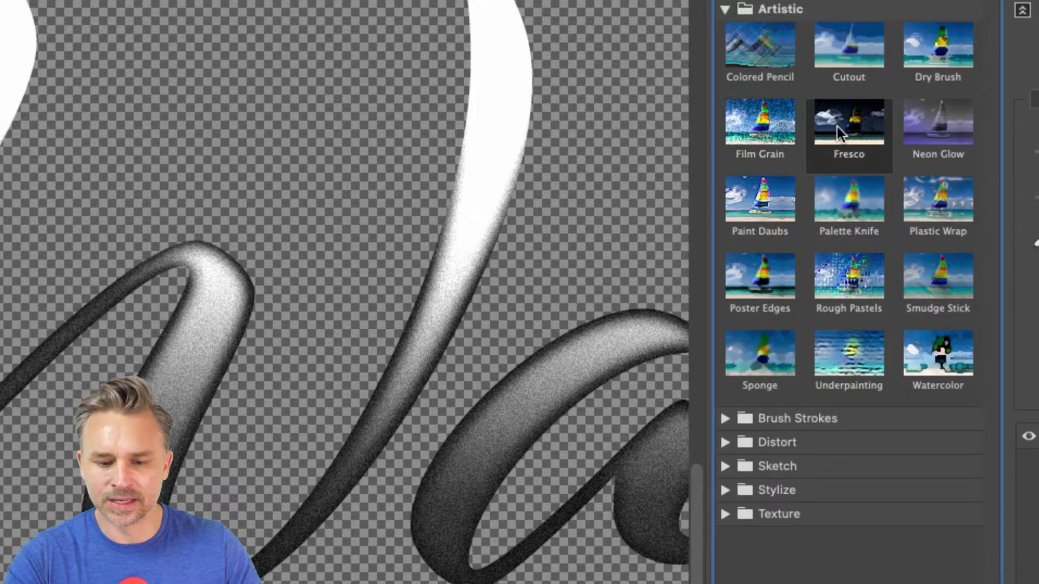
left_click(772, 133)
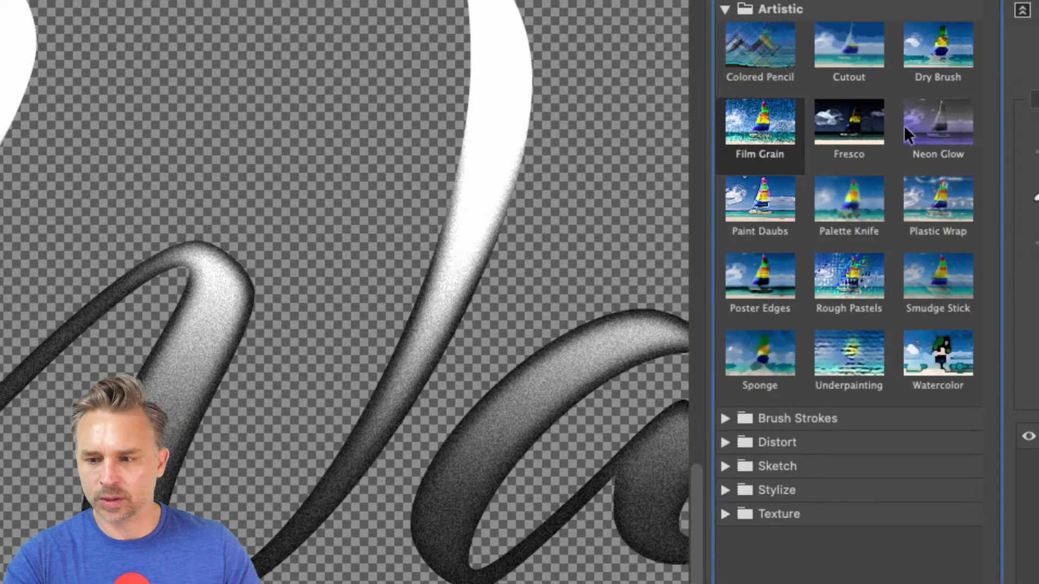
left_click(906, 194)
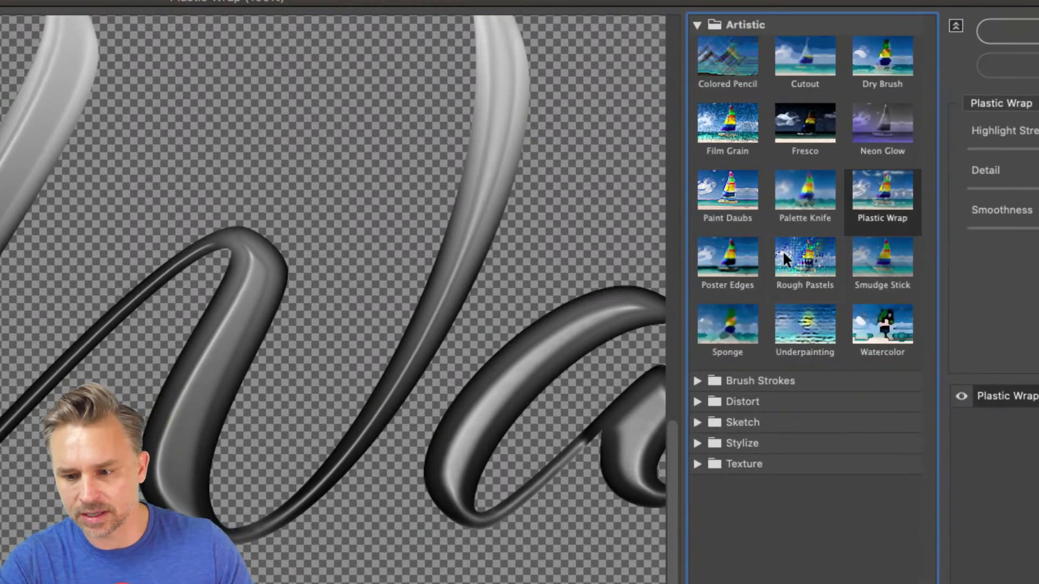
left_click(784, 250)
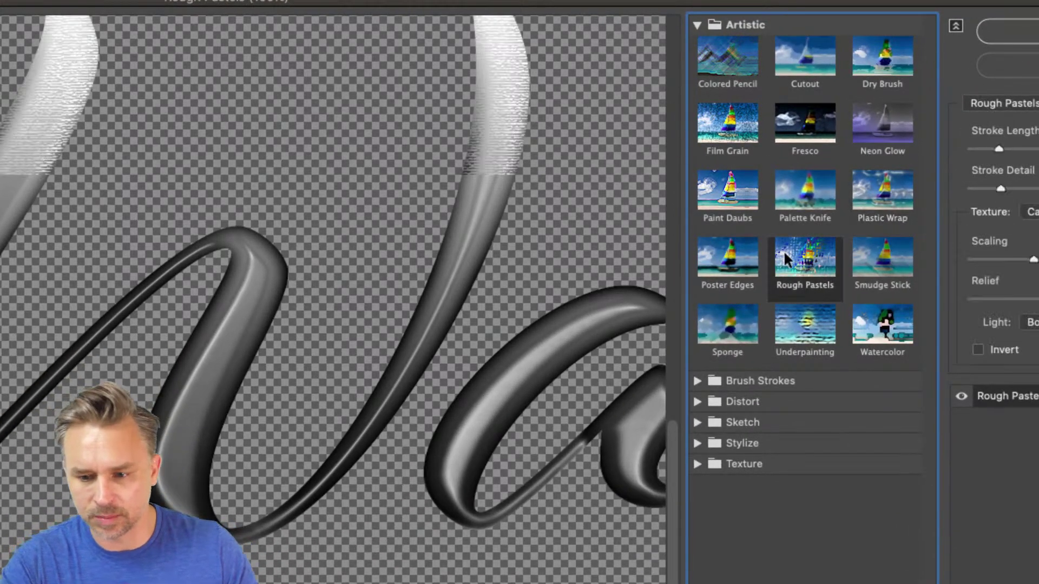
left_click(789, 326)
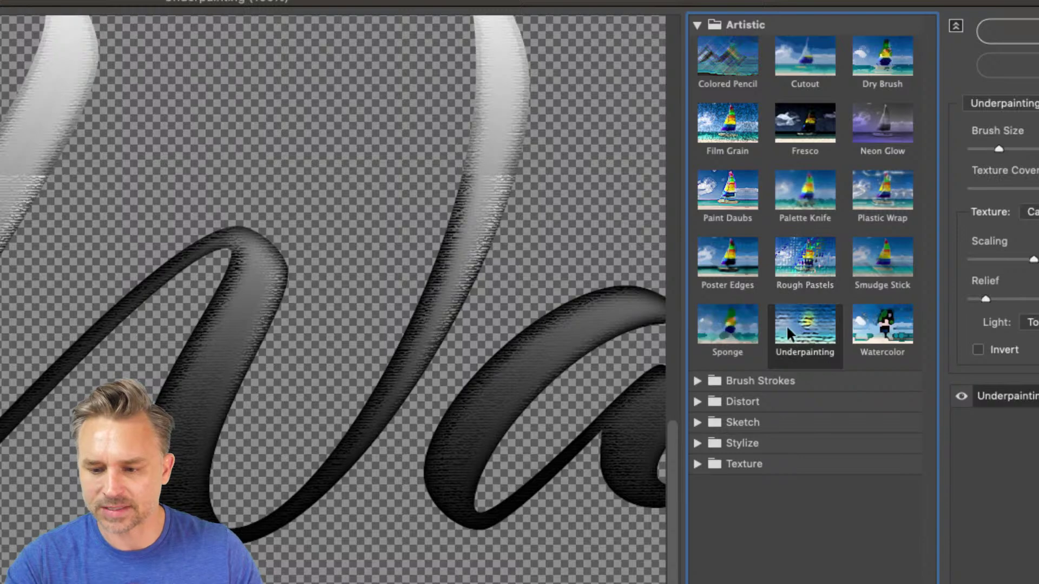
Try the Brush Strokes filters Accented Edges, Ink Outlines and Spatter on the Water text, and collapse that category.
left_click(697, 383)
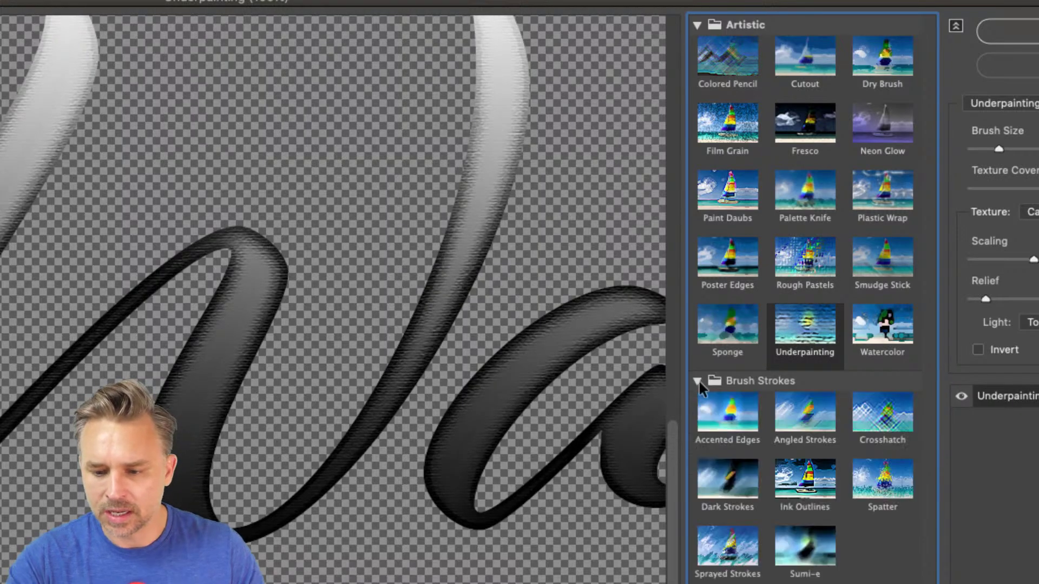
left_click(728, 414)
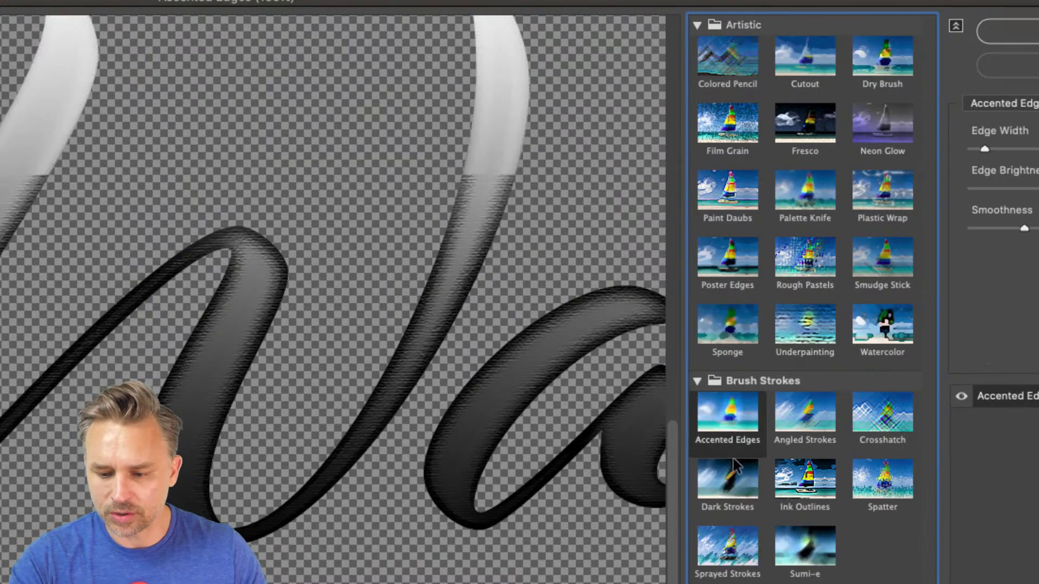
left_click(782, 473)
left_click(872, 483)
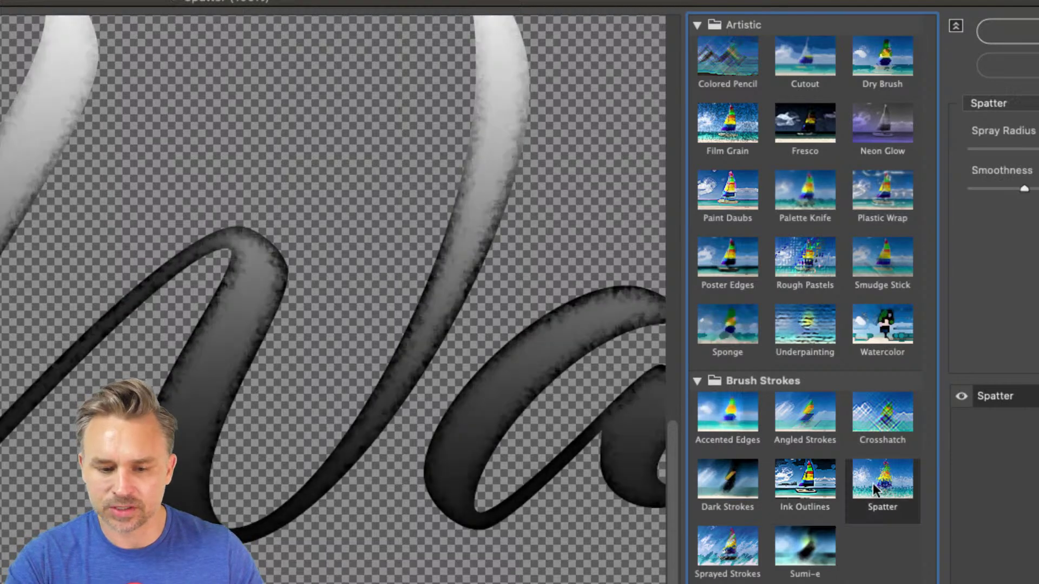
left_click(696, 380)
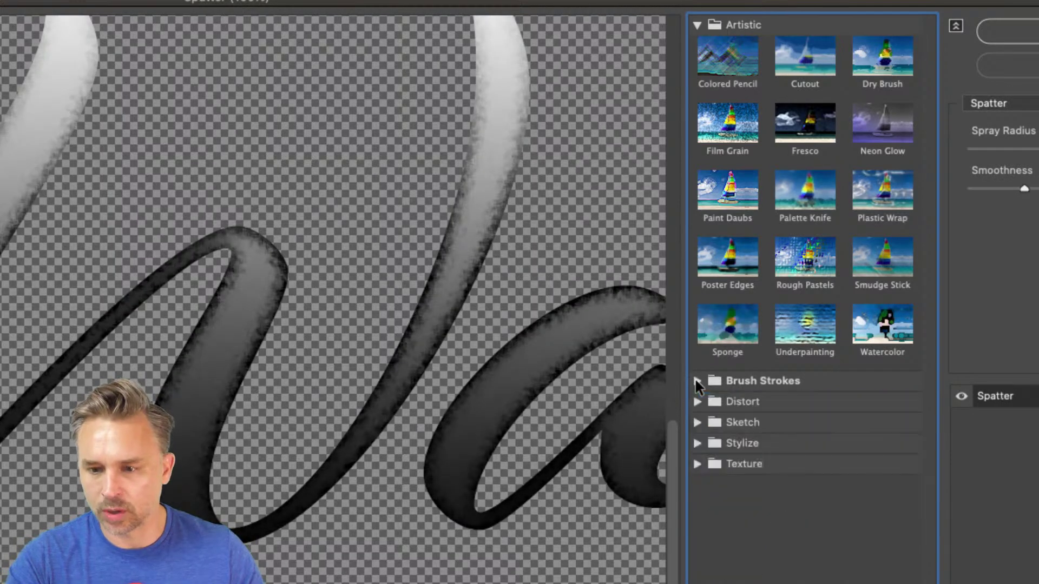
Try the Distort filters Diffuse Glow, Glass and Ocean Ripple on the Water text.
left_click(697, 402)
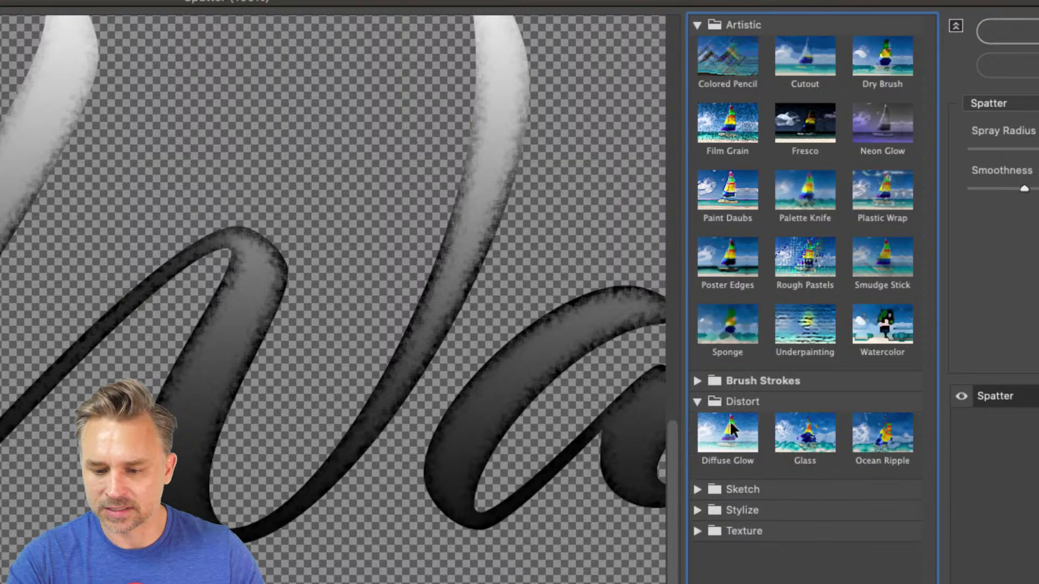
left_click(728, 425)
left_click(800, 432)
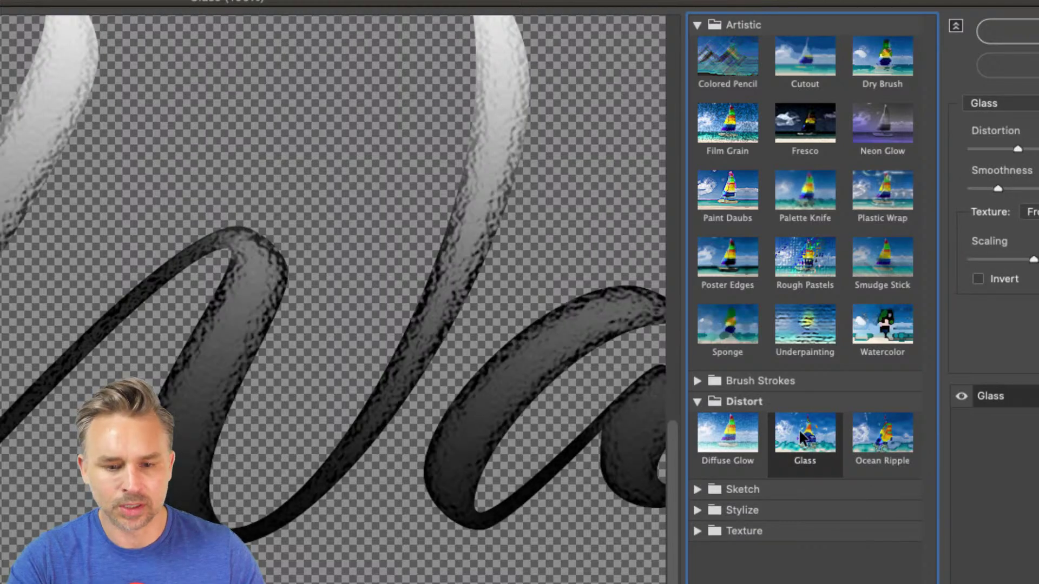
left_click(868, 430)
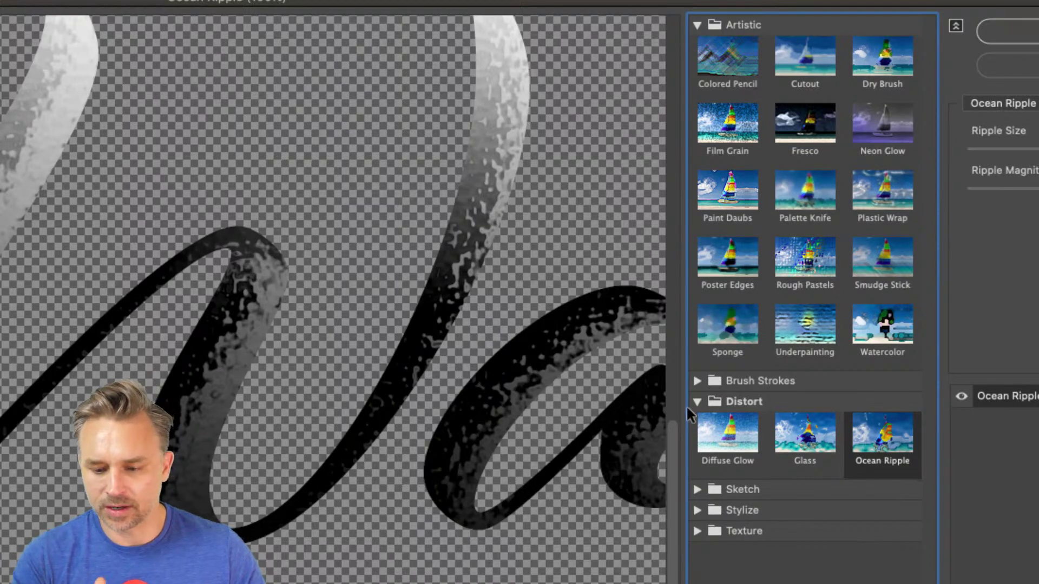
Collapse the other filter categories, choose the Chrome filter from the Sketch category and set its Detail to 5.
left_click(697, 381)
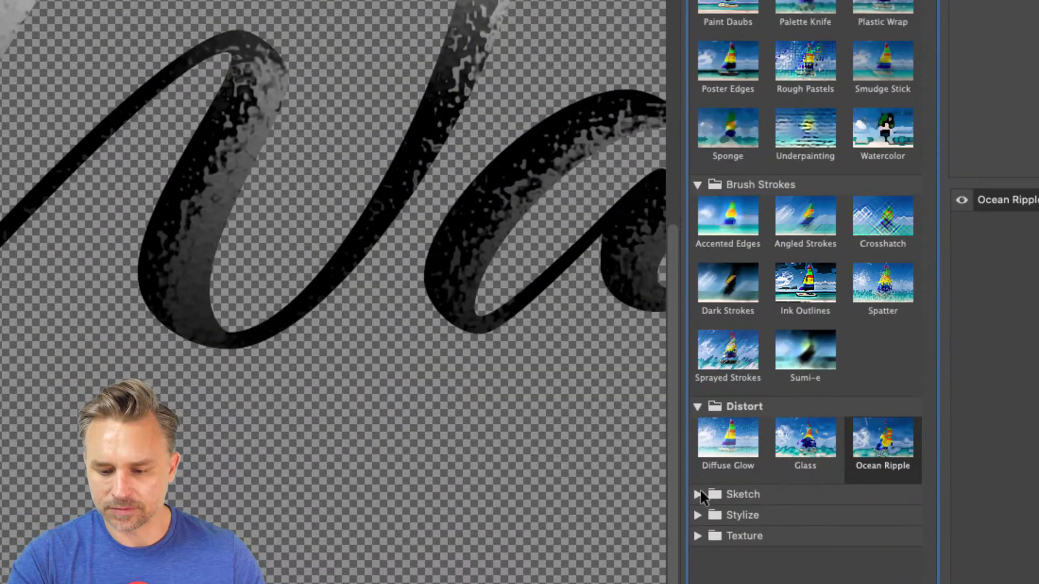
left_click(698, 493)
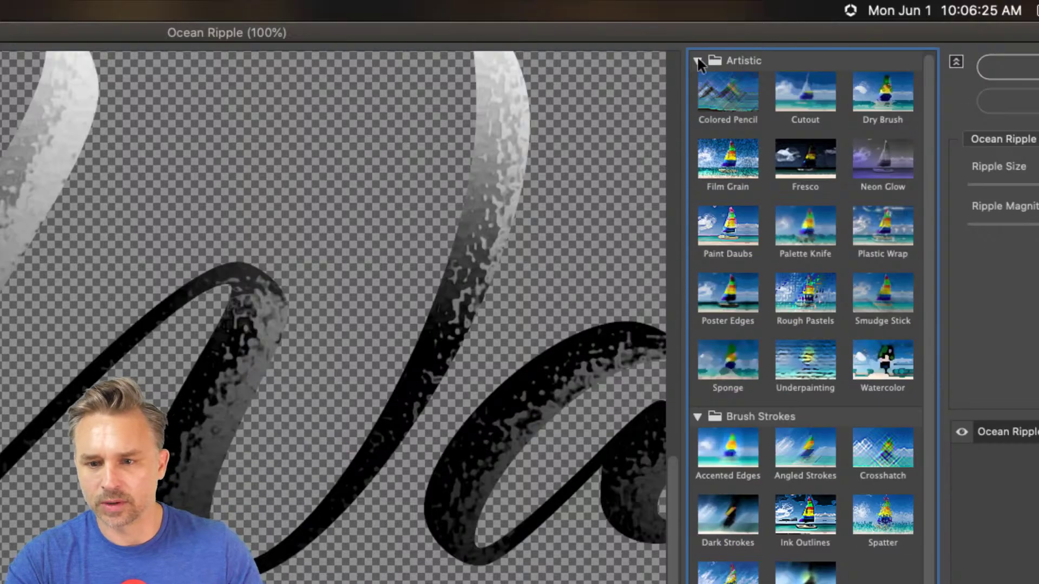
left_click(697, 60)
left_click(697, 80)
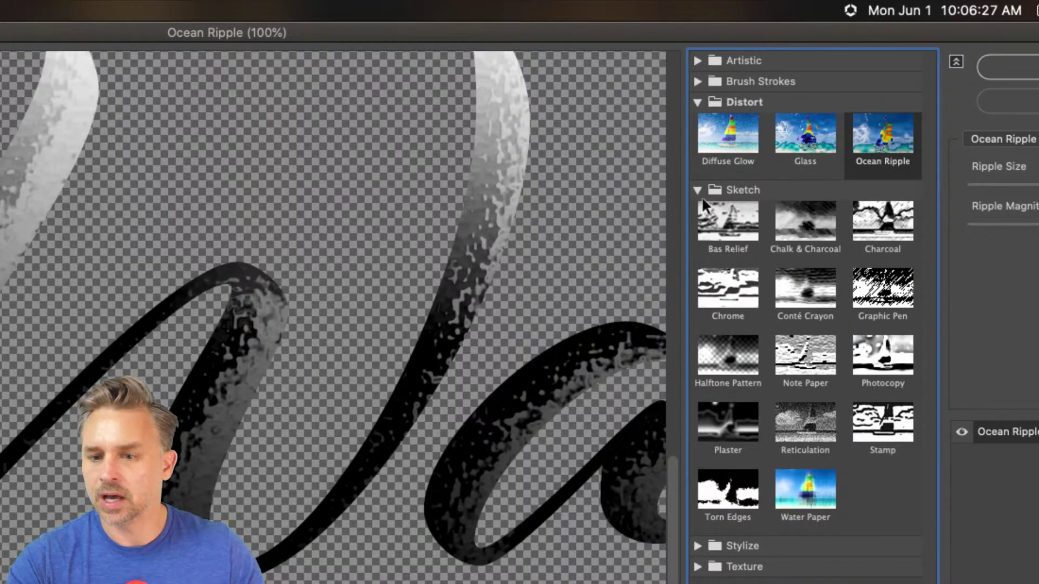
left_click(698, 104)
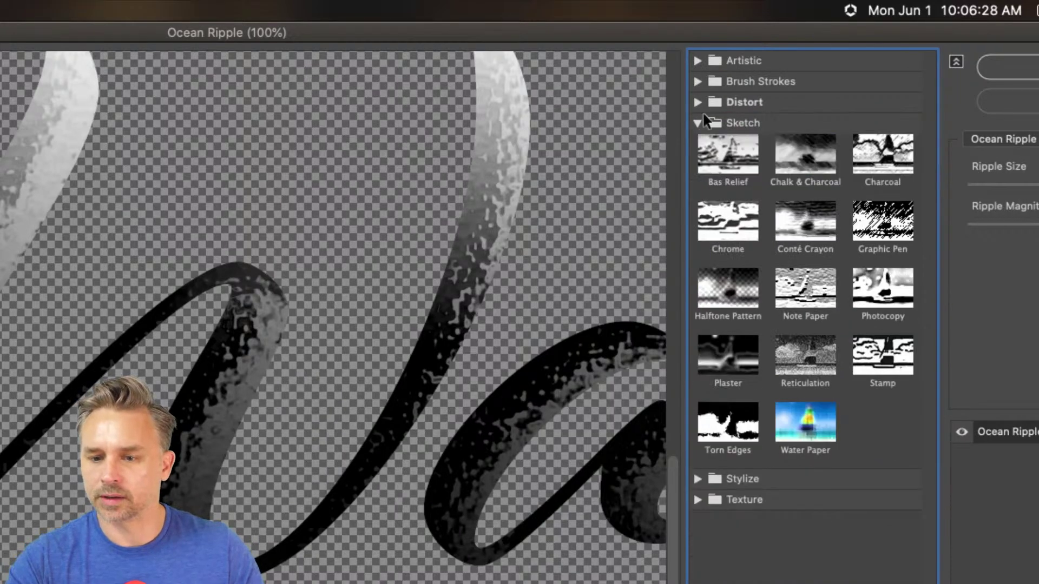
left_click(710, 215)
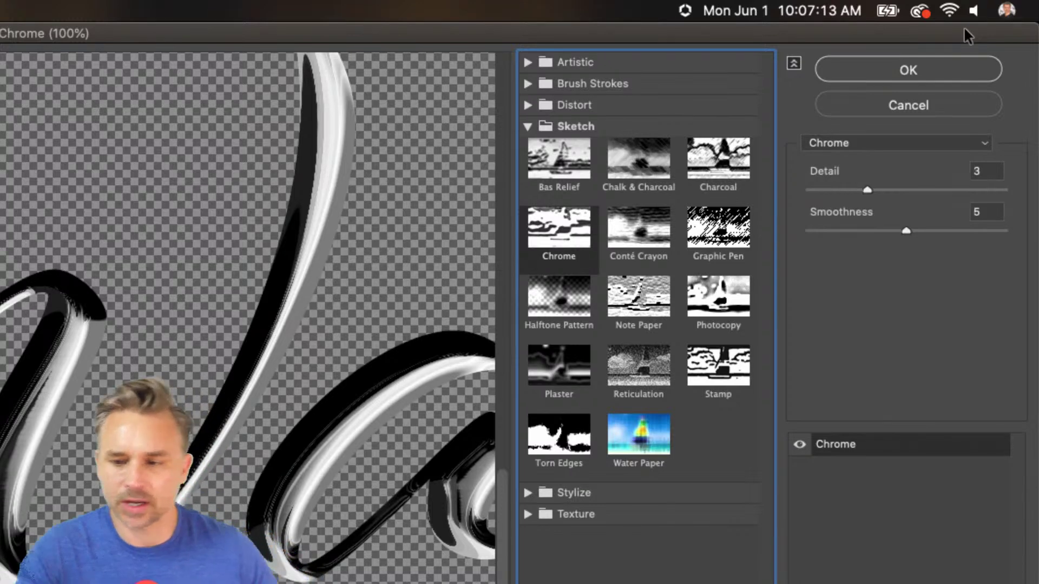
left_click(898, 190)
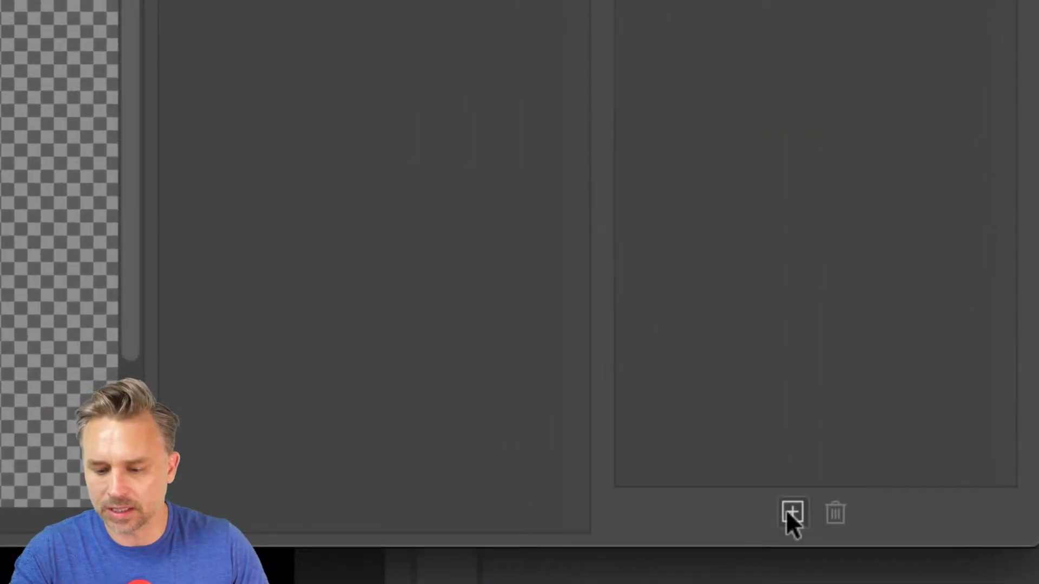
Stack a second Chrome effect on top of the first and set its Detail to 3 and Smoothness to 8.
left_click(786, 513)
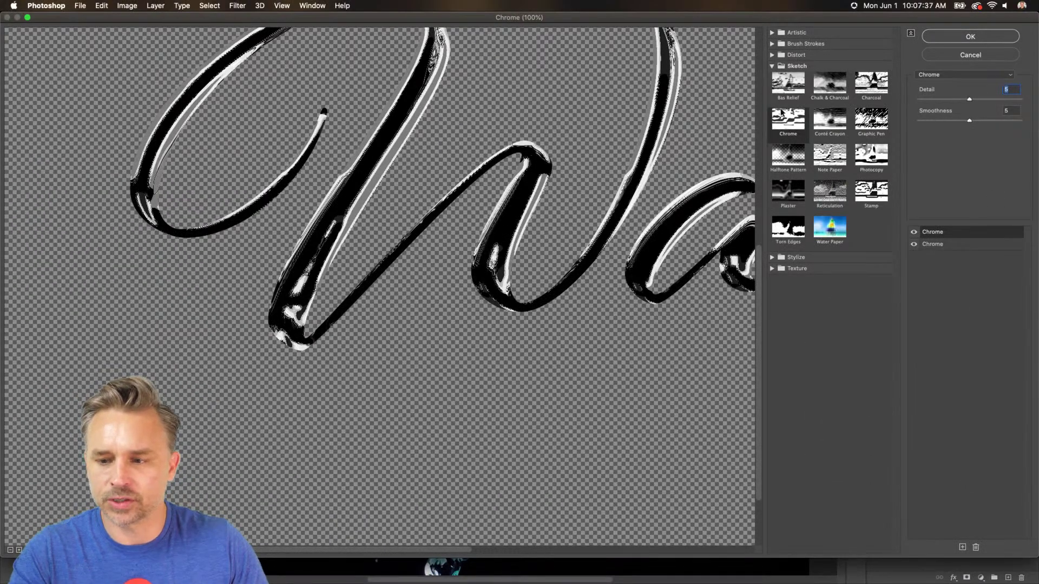
left_click(992, 100)
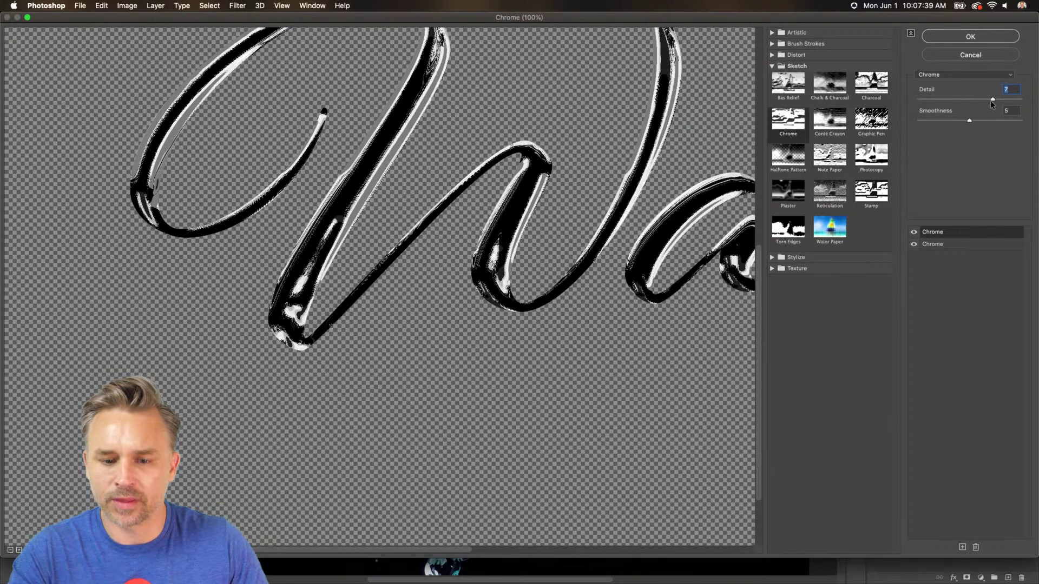
left_click(999, 120)
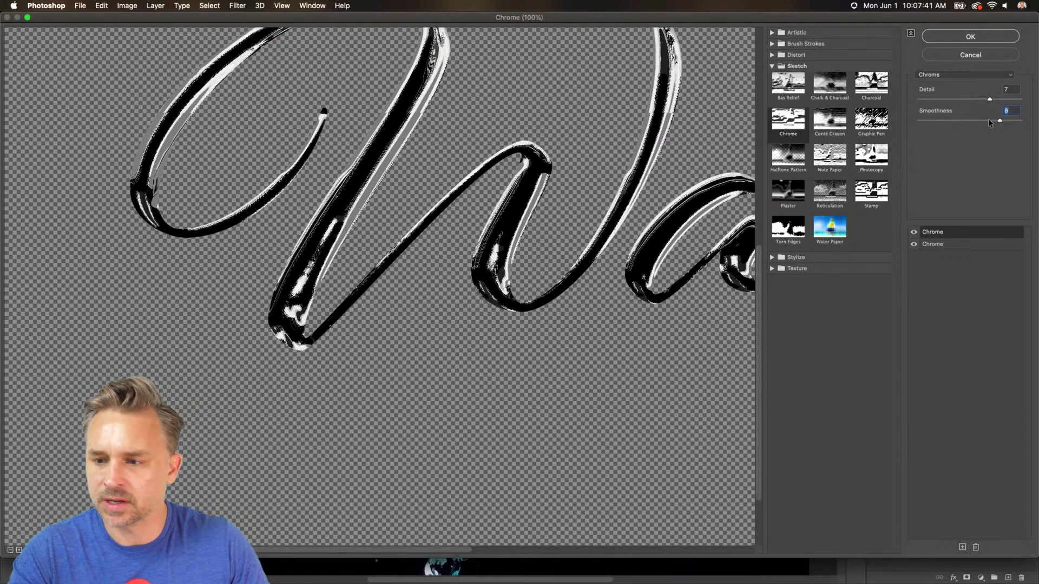
left_click(953, 99)
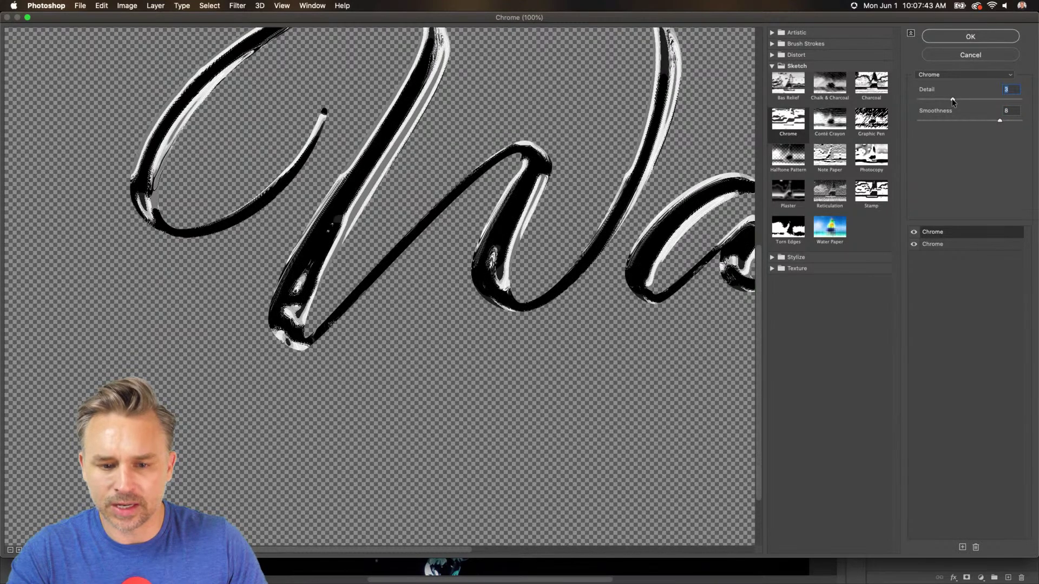
Set the lower Chrome effect's Detail to 4 and Smoothness to 6, trying Detail 6 and Smoothness 8 and 4 first.
left_click(954, 243)
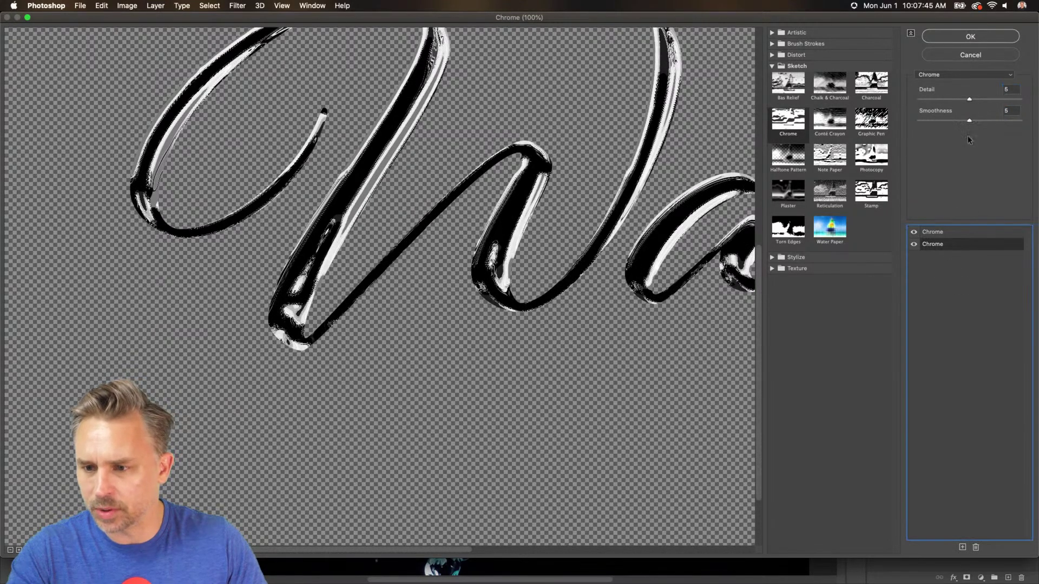
left_click(1002, 120)
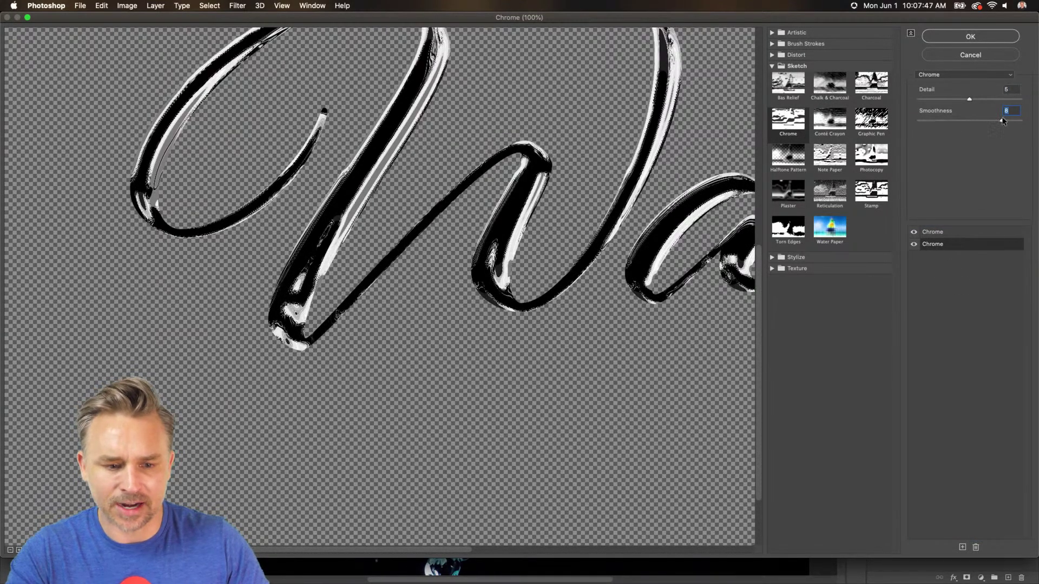
left_click_drag(973, 98, 982, 97)
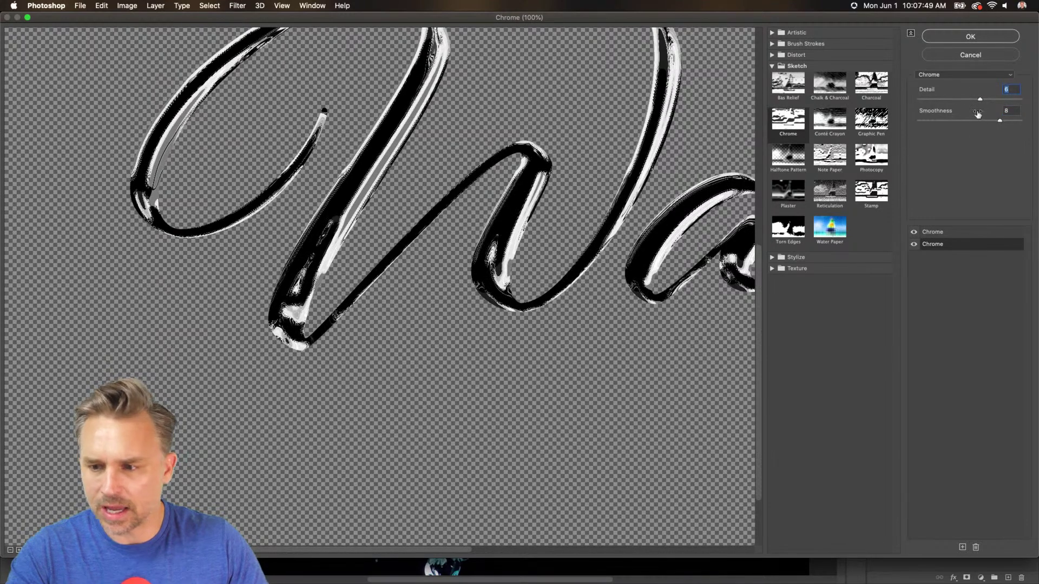
left_click(964, 121)
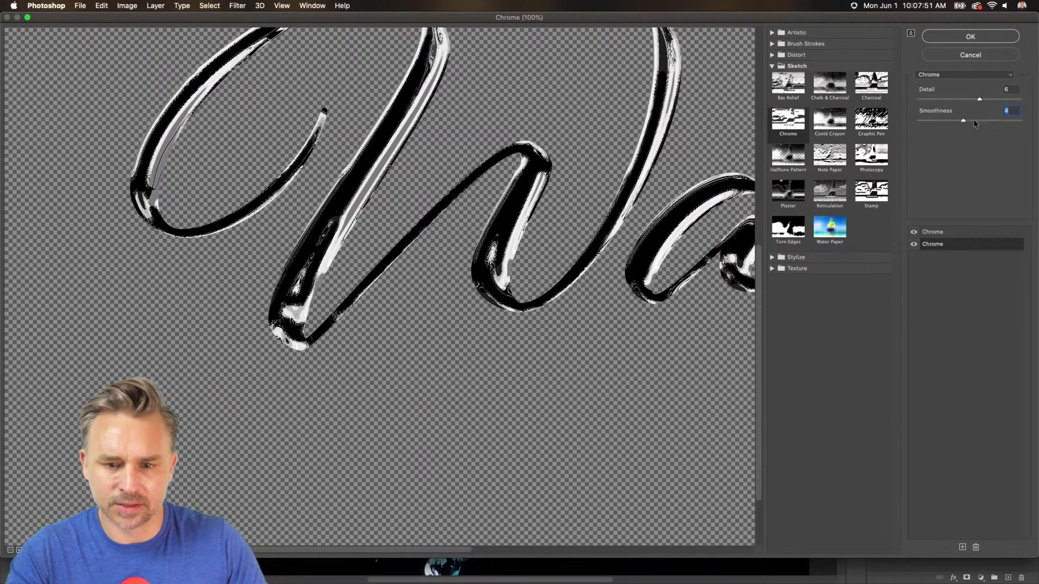
left_click(979, 120)
left_click(960, 100)
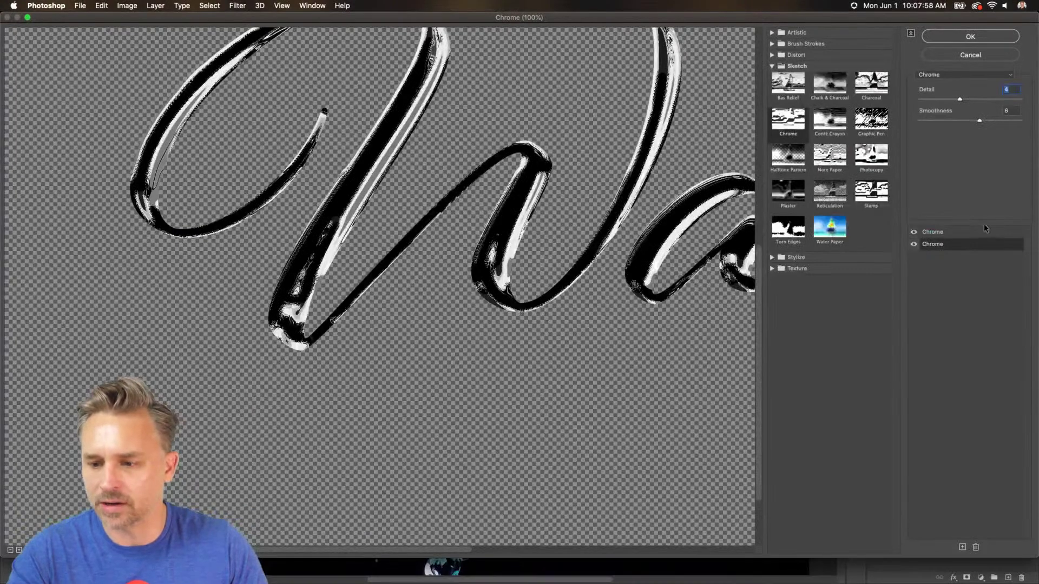
Set the upper Chrome effect's Smoothness to 6 and Detail to 4, trying Detail 0 first.
left_click(974, 232)
left_click_drag(938, 100, 982, 121)
left_click(935, 121)
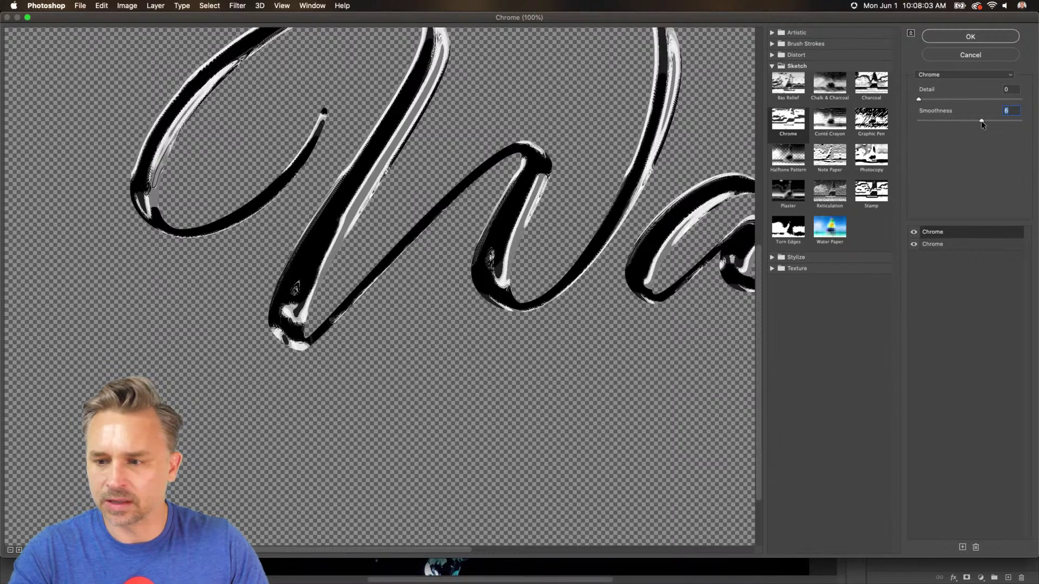
left_click(960, 99)
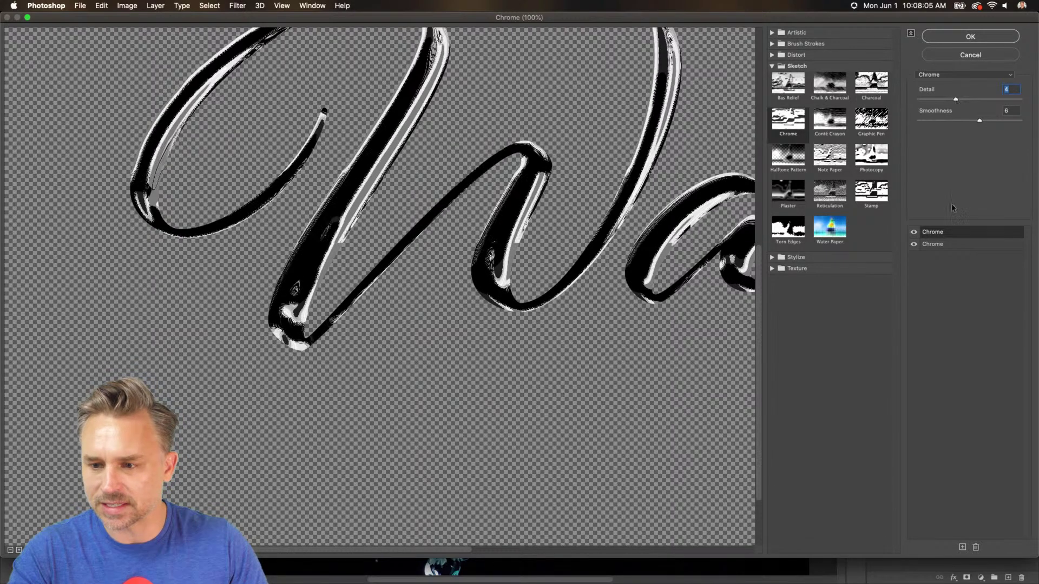
Set the lower Chrome effect's Detail to 1 and Smoothness to 1.
left_click(956, 244)
left_click(924, 99)
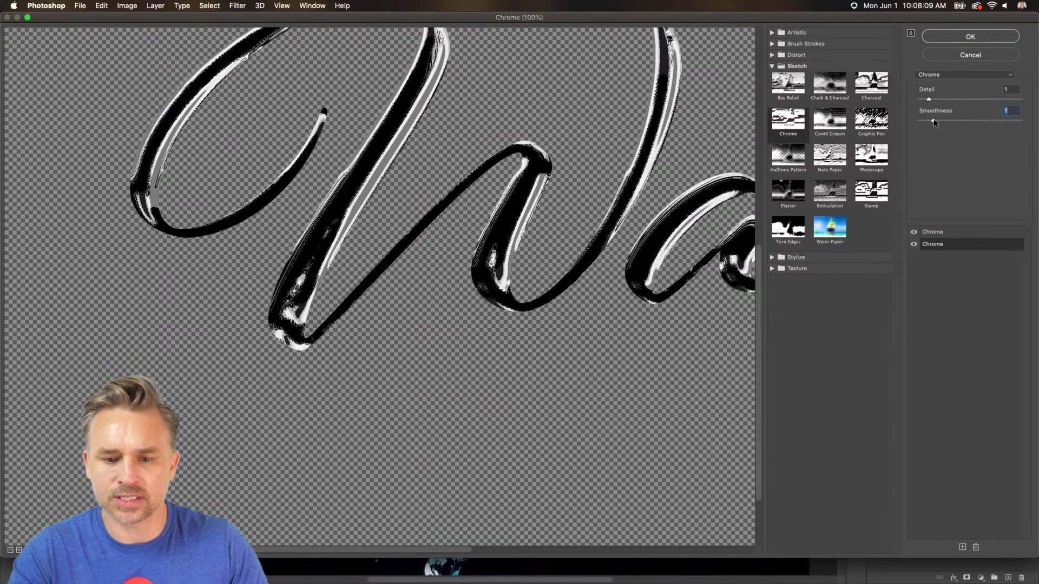
left_click(972, 120)
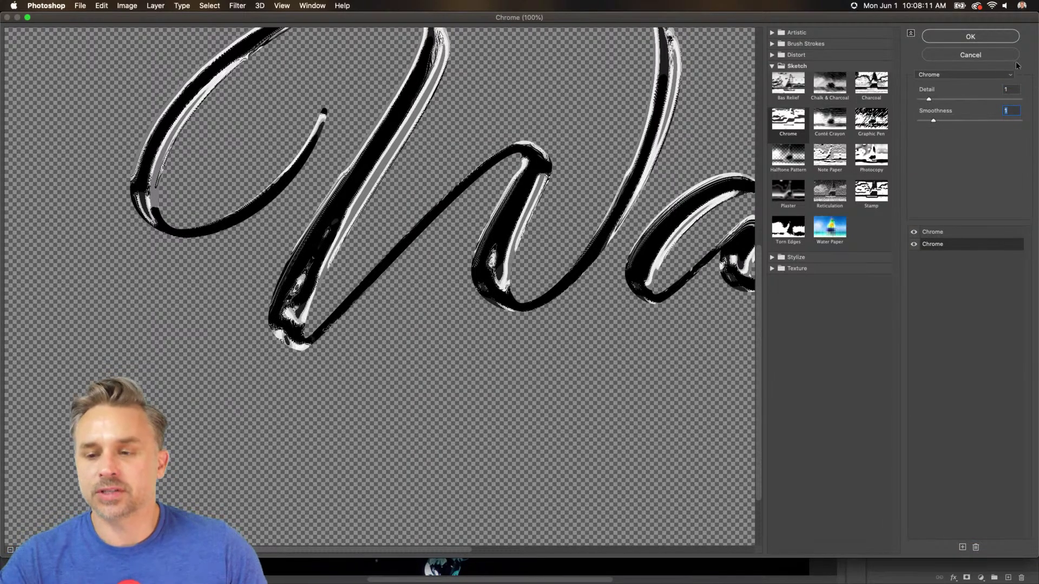
Set the lower Chrome effect's Detail to 4 and Smoothness to 5, and the upper one's Detail to 6 and Smoothness to 5.
left_click(959, 99)
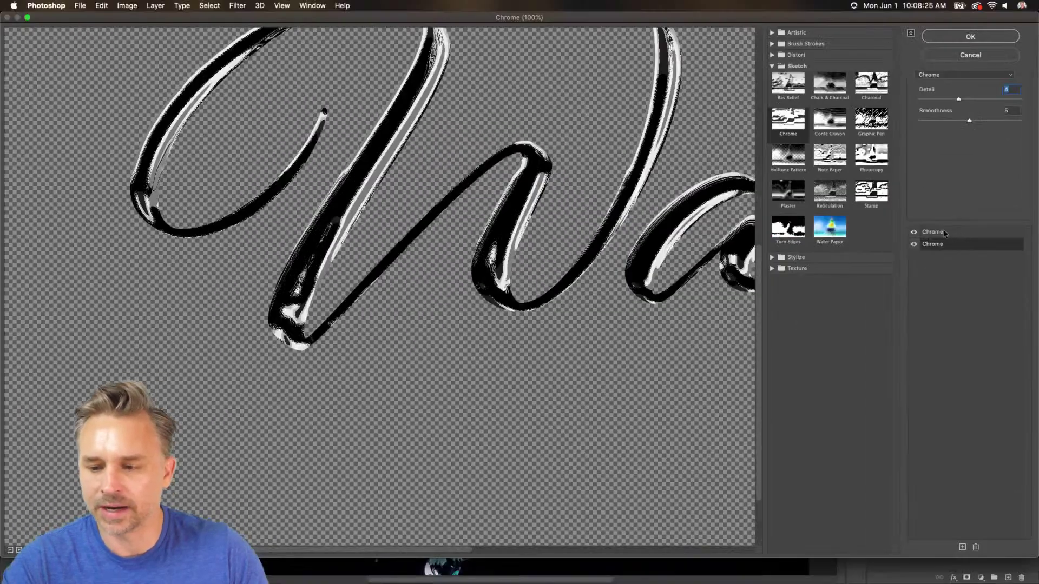
left_click(945, 233)
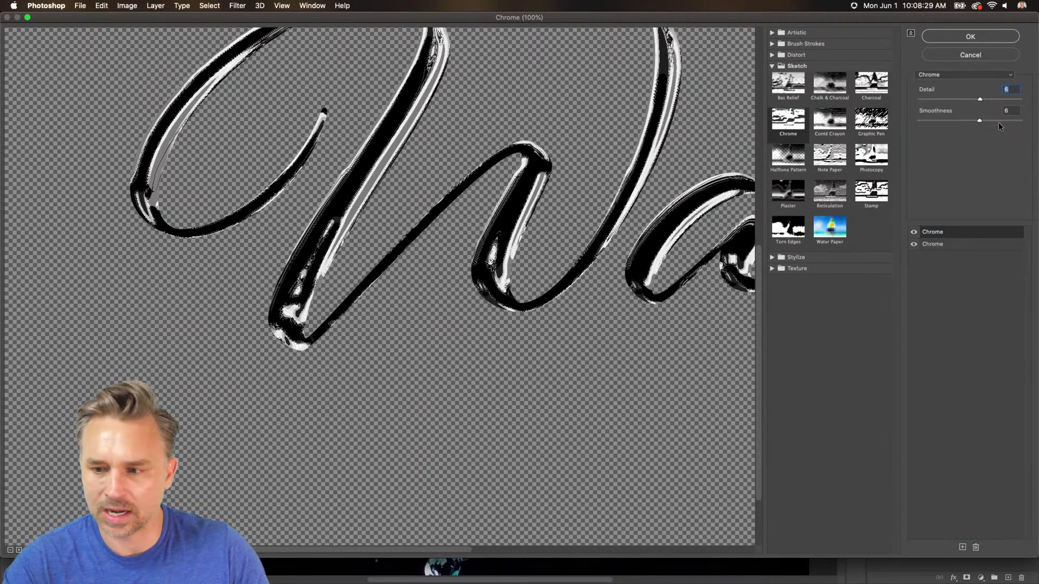
left_click(980, 121)
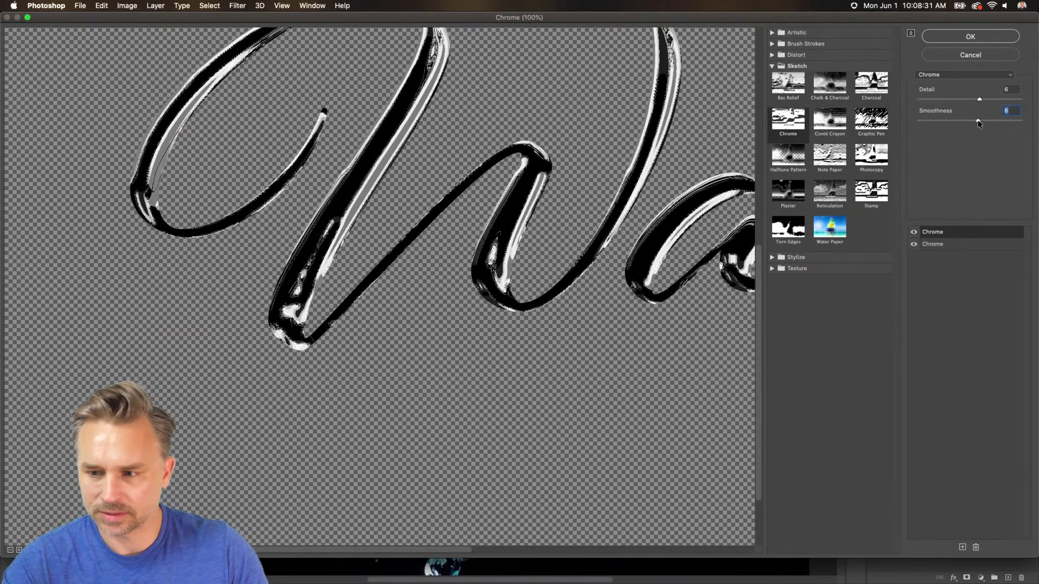
left_click_drag(977, 123, 932, 122)
left_click_drag(934, 121, 965, 121)
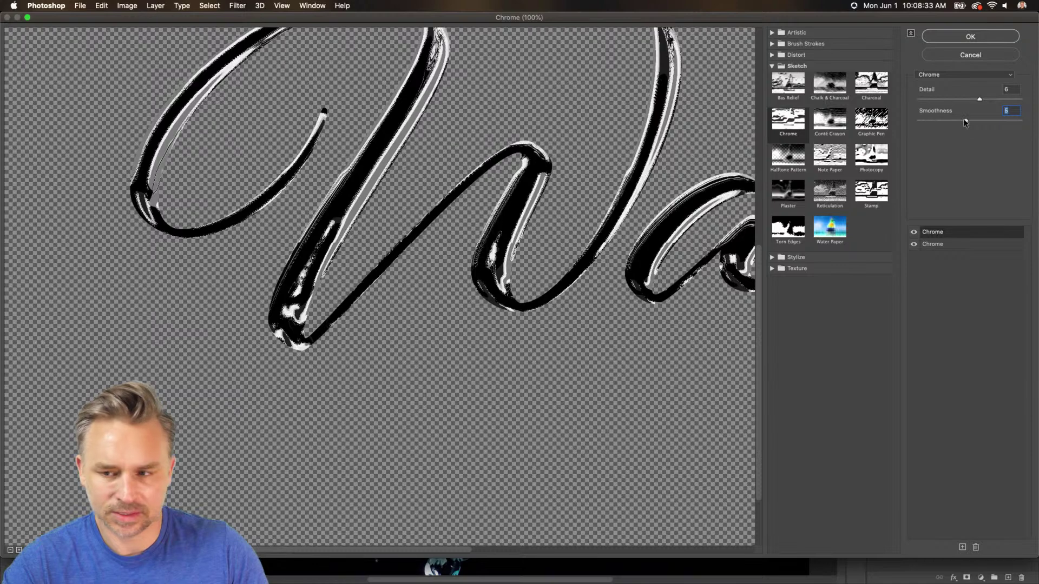
Set the lower Chrome effect's Smoothness to 6 and inspect the upper part of the W.
left_click(960, 244)
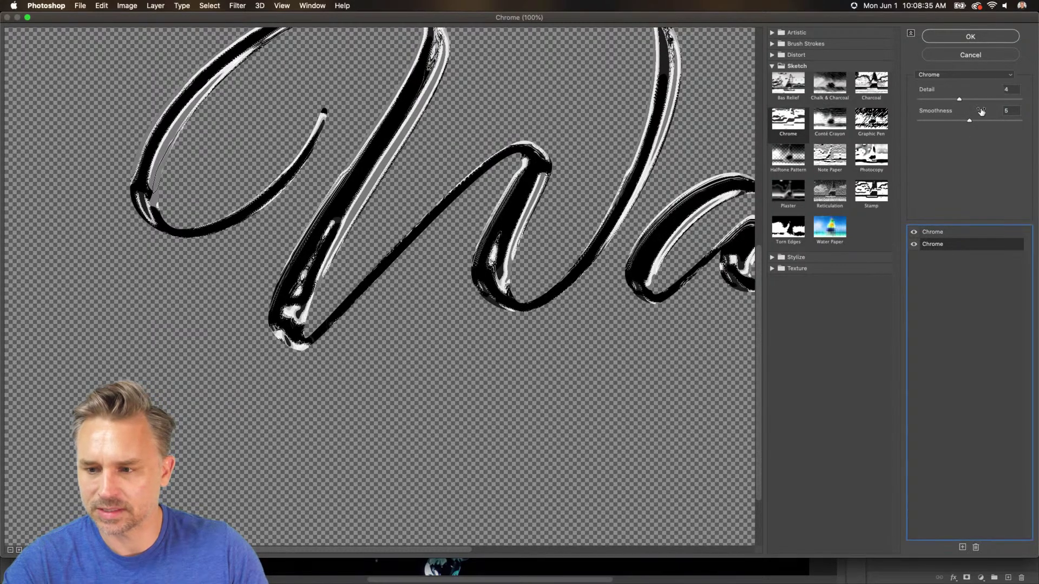
left_click_drag(969, 120, 970, 120)
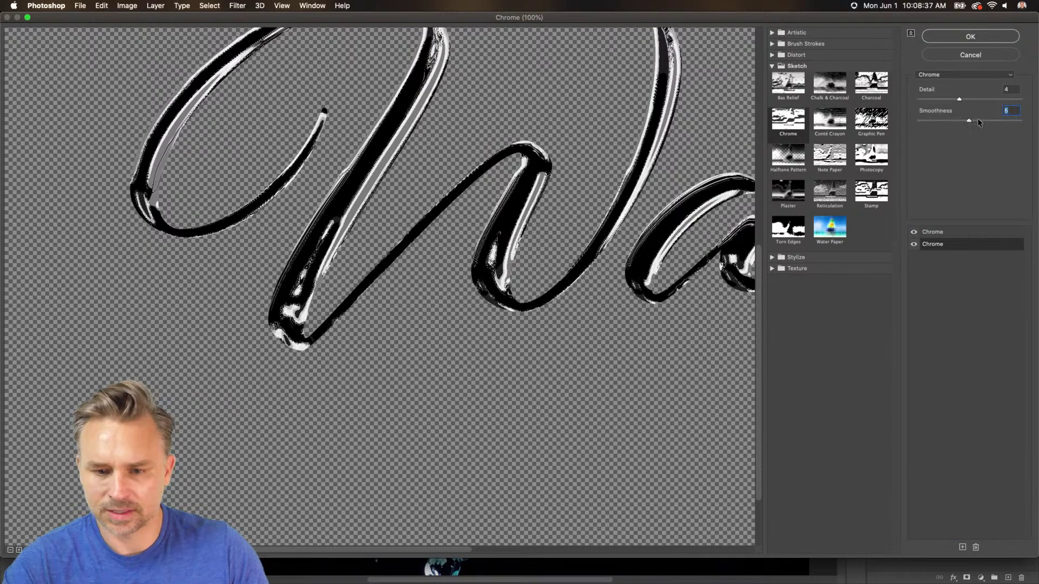
scroll(432, 93, "up", 5)
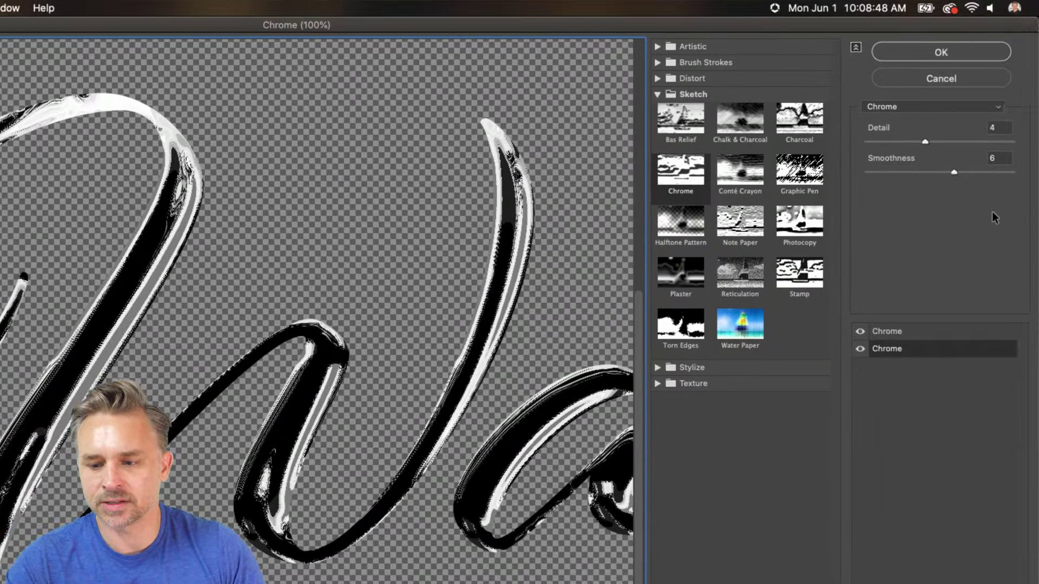
Hide the lower Chrome effect and add a new visible effect layer between the two existing Chrome effects.
left_click(860, 348)
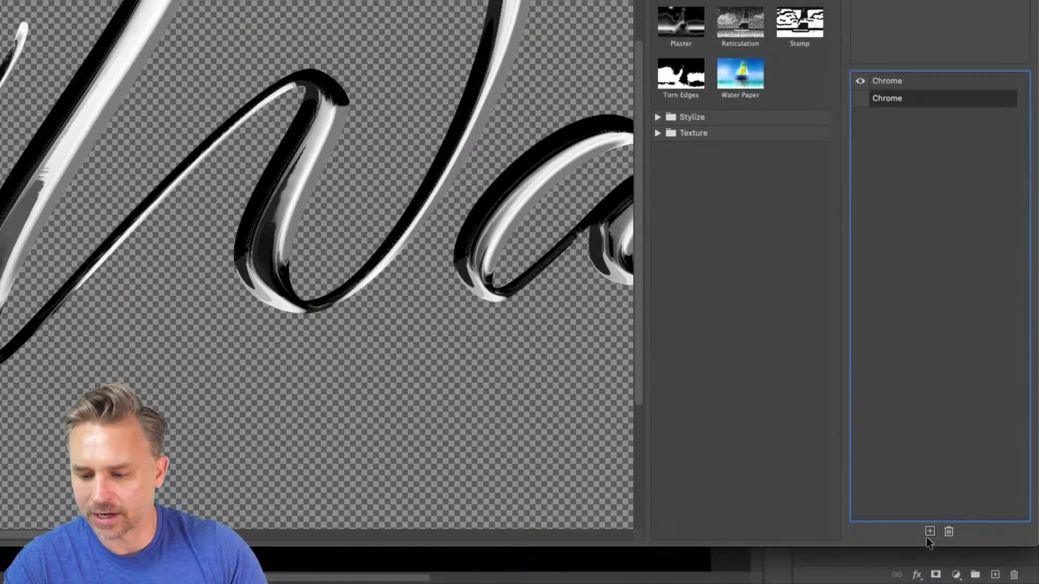
left_click(929, 531)
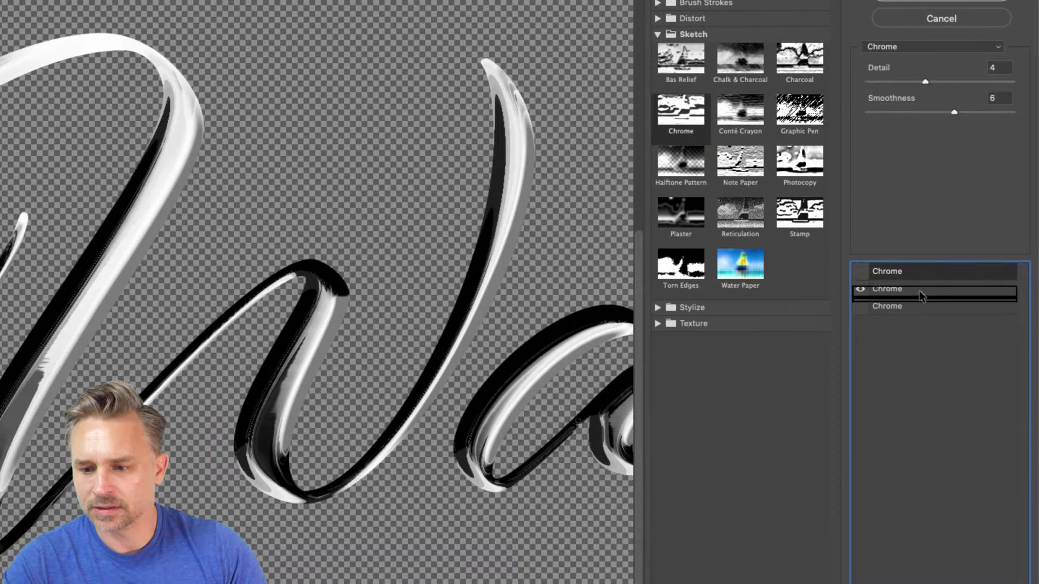
left_click_drag(923, 297, 920, 273)
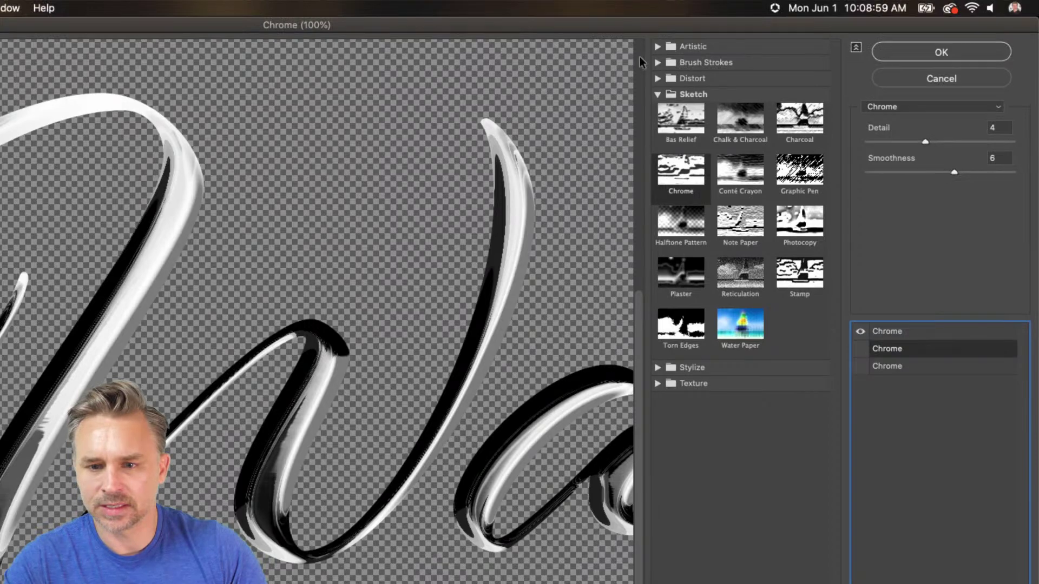
left_click(657, 46)
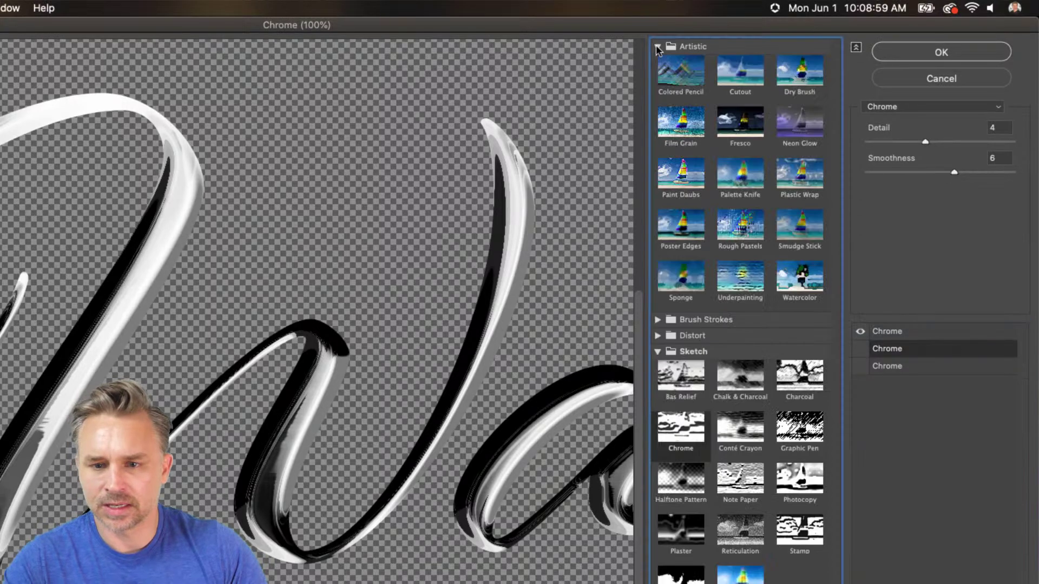
left_click(860, 350)
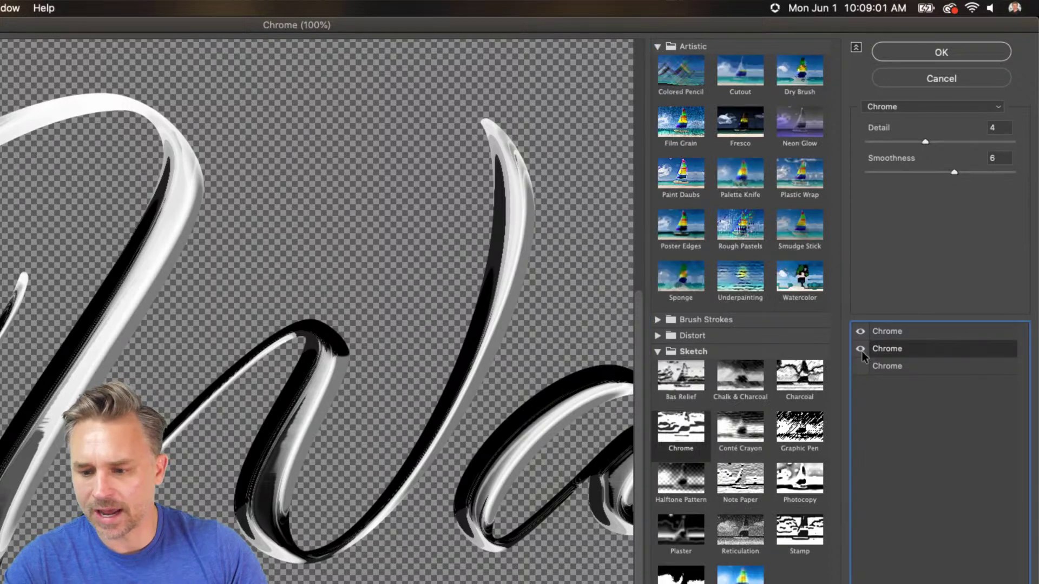
Try Film Grain as the middle effect with Highlight Area 1 and Grain at 10 and 5.
left_click(671, 116)
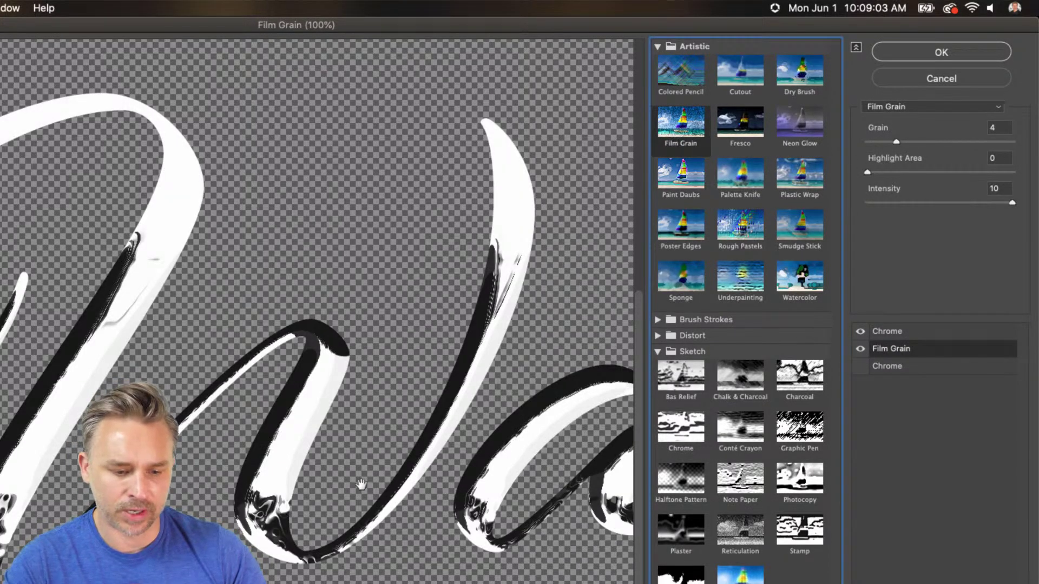
left_click_drag(459, 477, 532, 328)
left_click(861, 348)
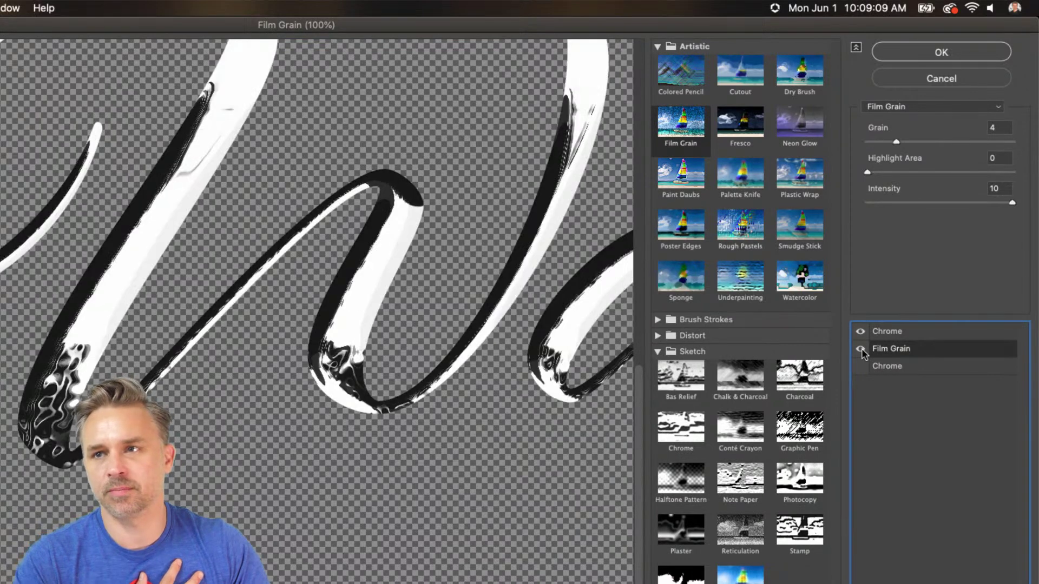
left_click_drag(868, 172, 940, 141)
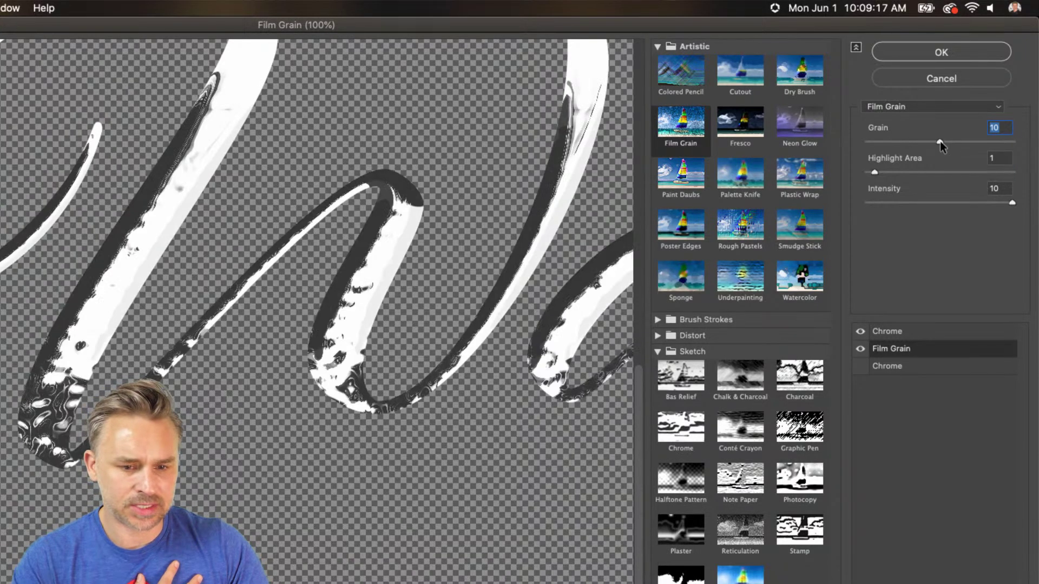
left_click(904, 142)
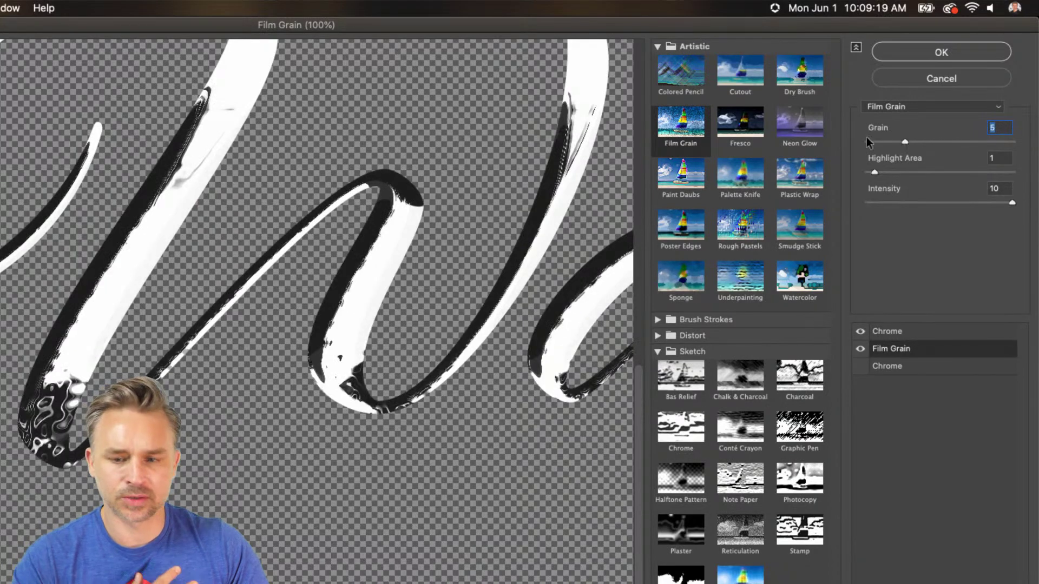
left_click_drag(301, 241, 317, 261)
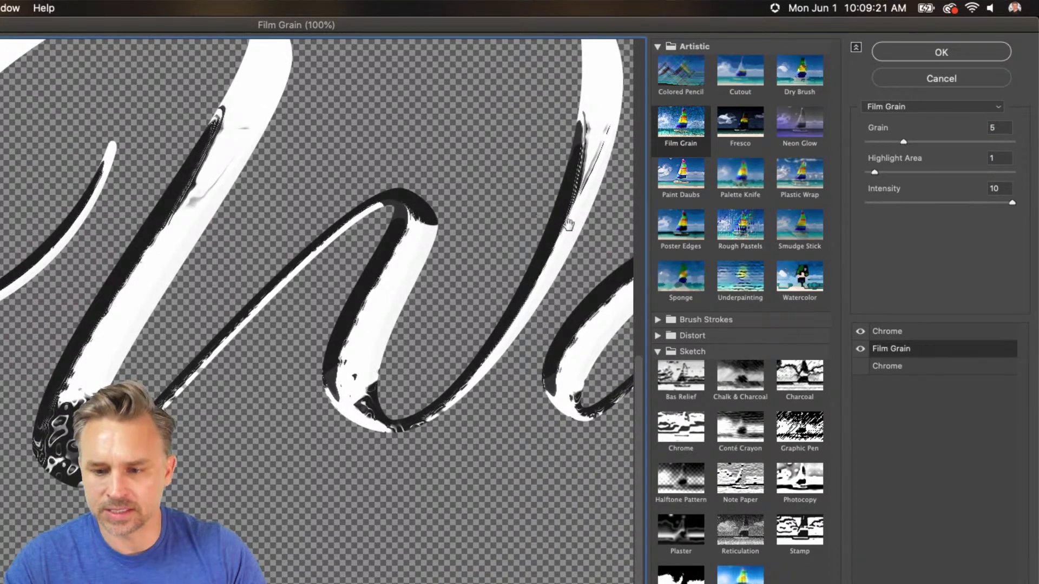
Change the middle effect to Rough Pastels with Stroke Length 18 and Stroke Detail 14, hiding the upper Chrome effect while adjusting.
left_click(740, 231)
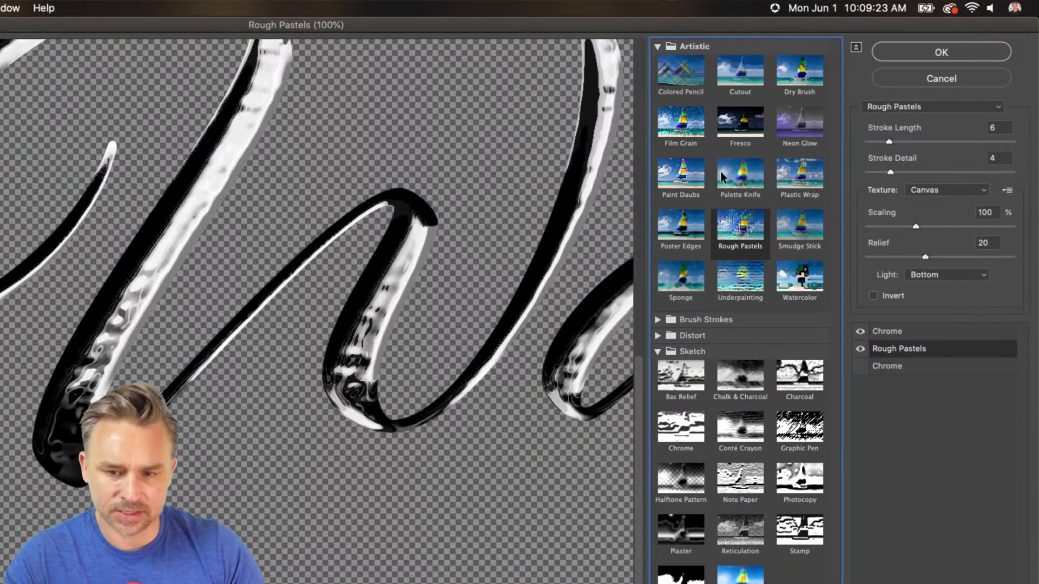
left_click_drag(326, 345, 361, 357)
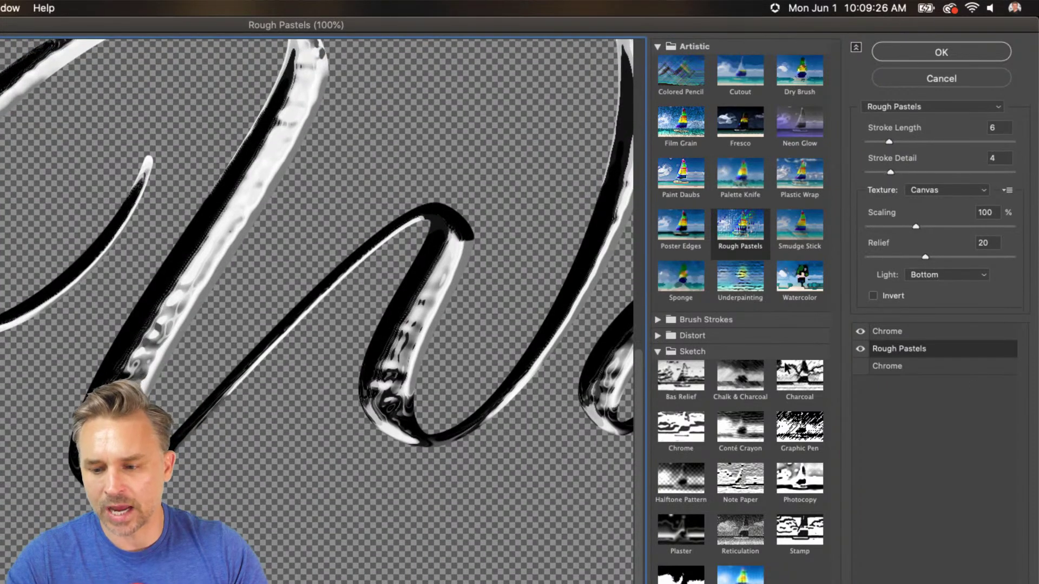
left_click(860, 332)
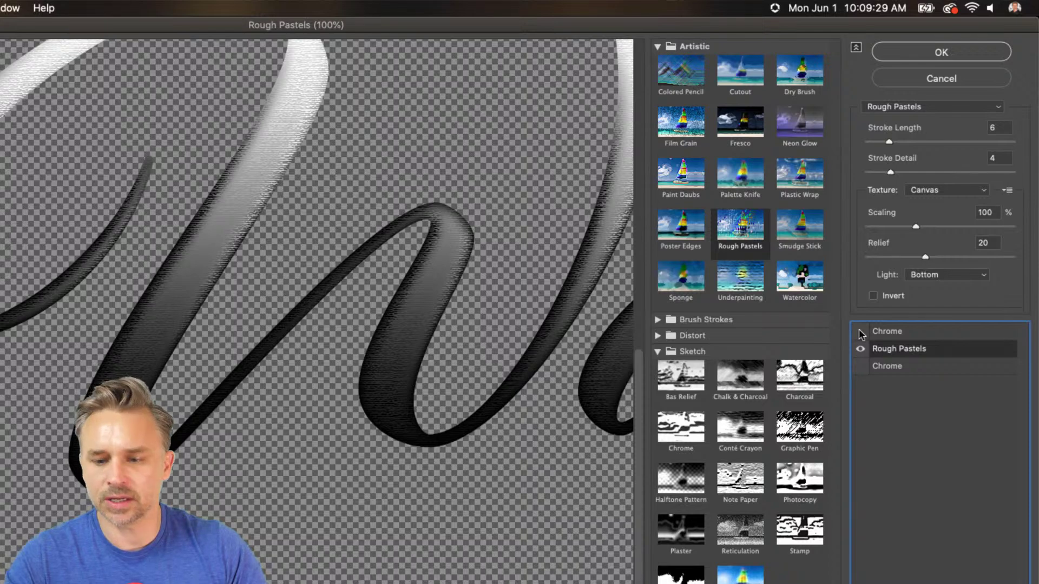
left_click(934, 141)
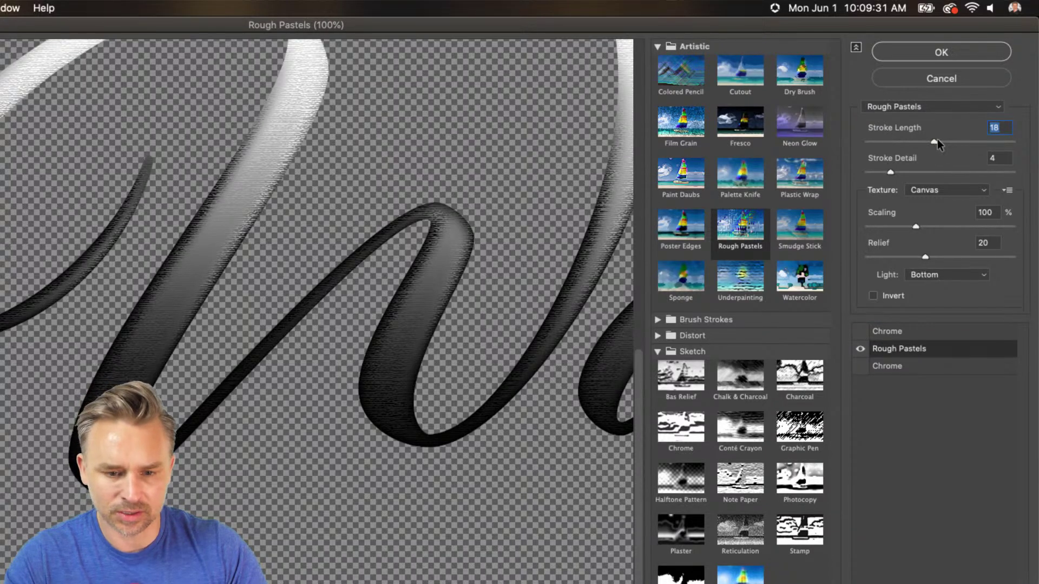
left_click(938, 168)
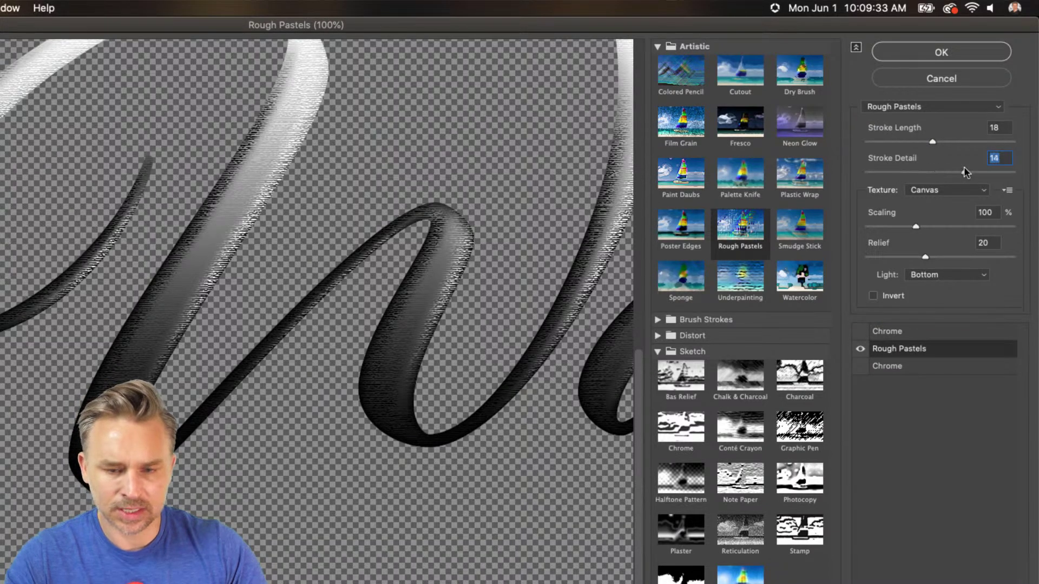
left_click(860, 331)
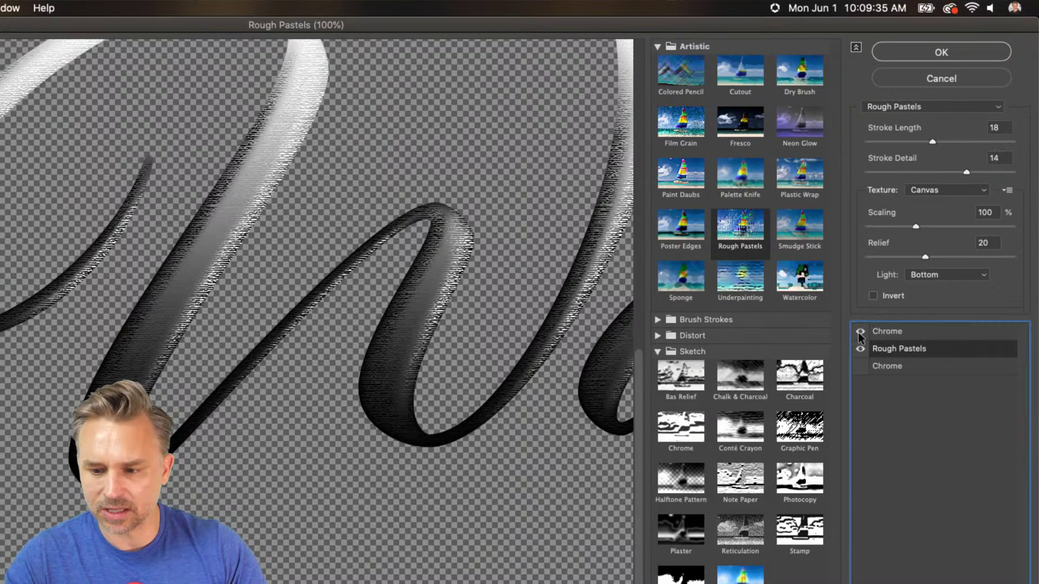
Set the upper Chrome effect's Detail to 5 and Rough Pastels' Stroke Length and Stroke Detail to 8, and apply the Filter Gallery.
left_click(906, 330)
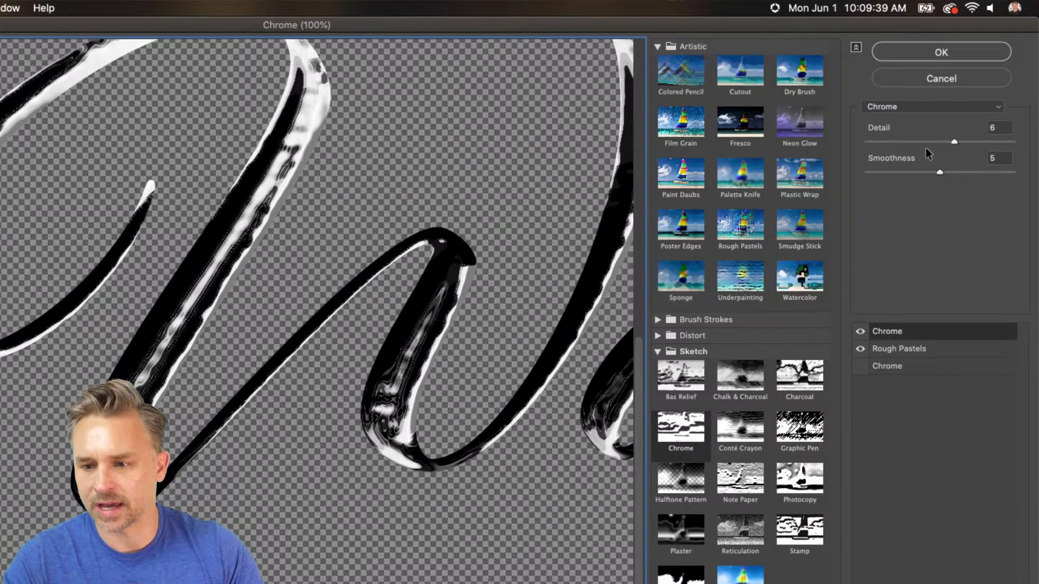
left_click(946, 142)
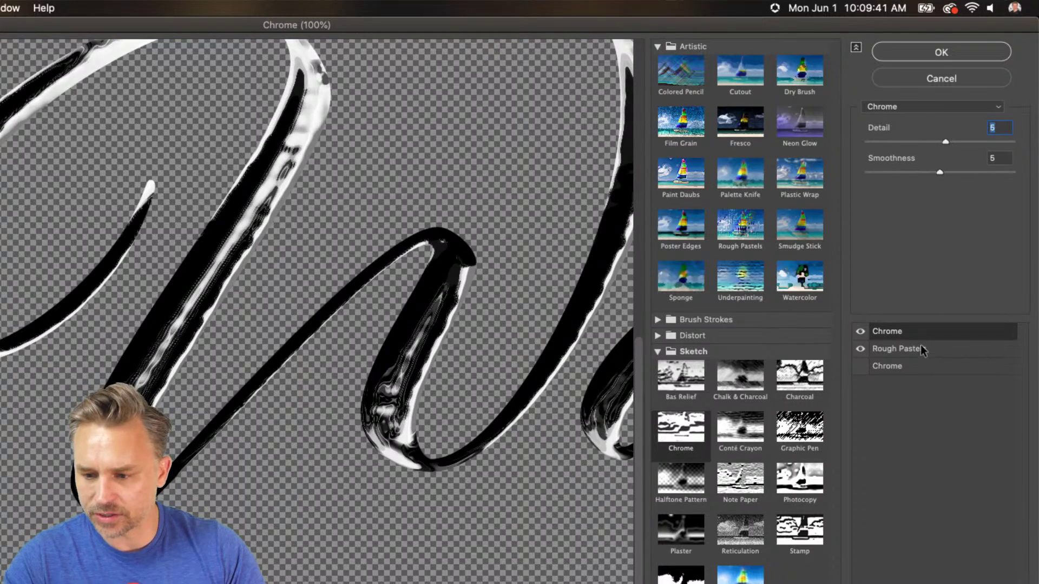
left_click(920, 349)
left_click(923, 172)
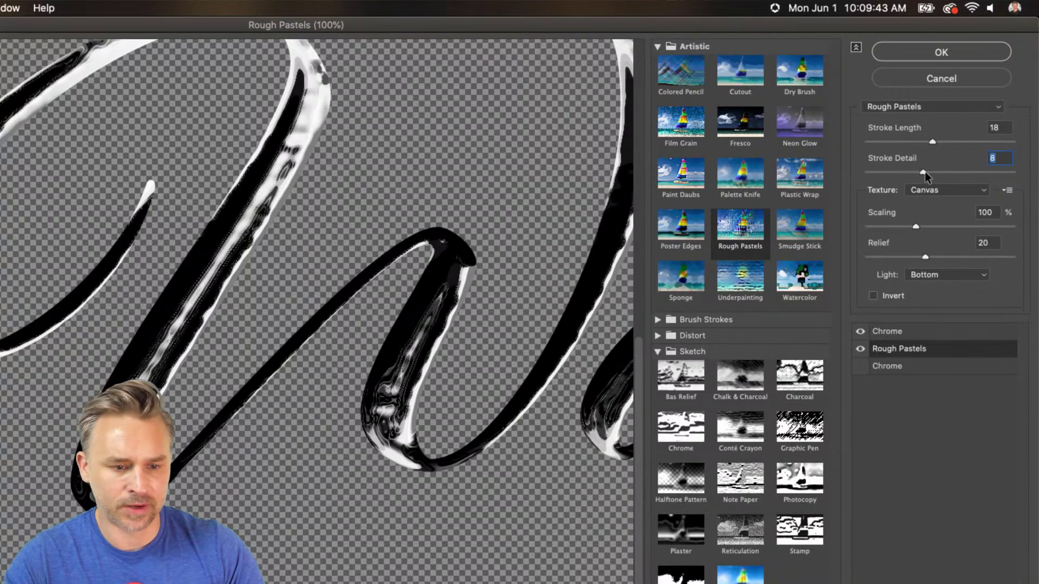
left_click(896, 142)
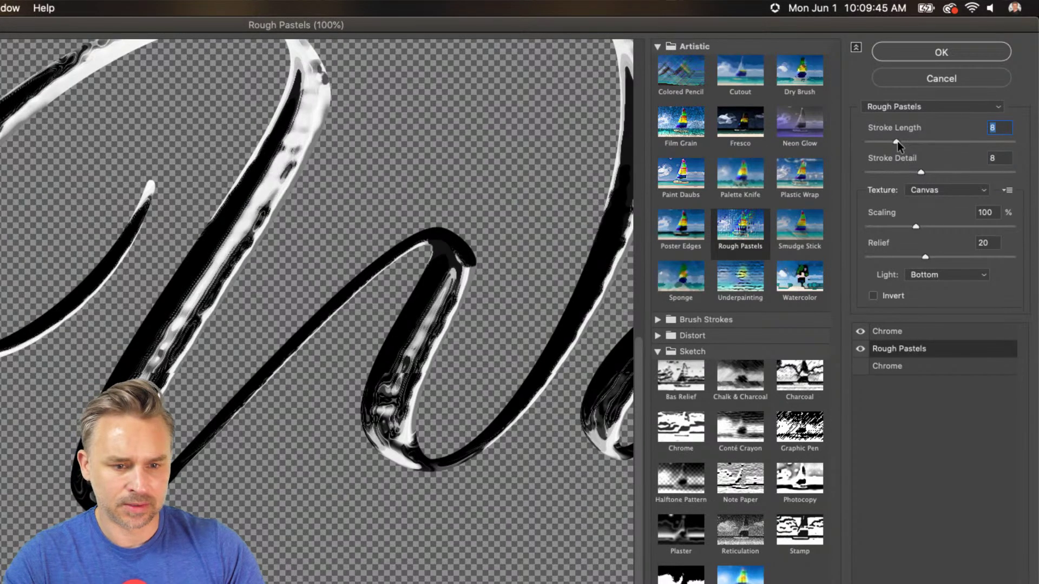
mouse_move(442, 206)
left_mouse_down()
mouse_move(402, 327)
mouse_move(479, 195)
left_mouse_up()
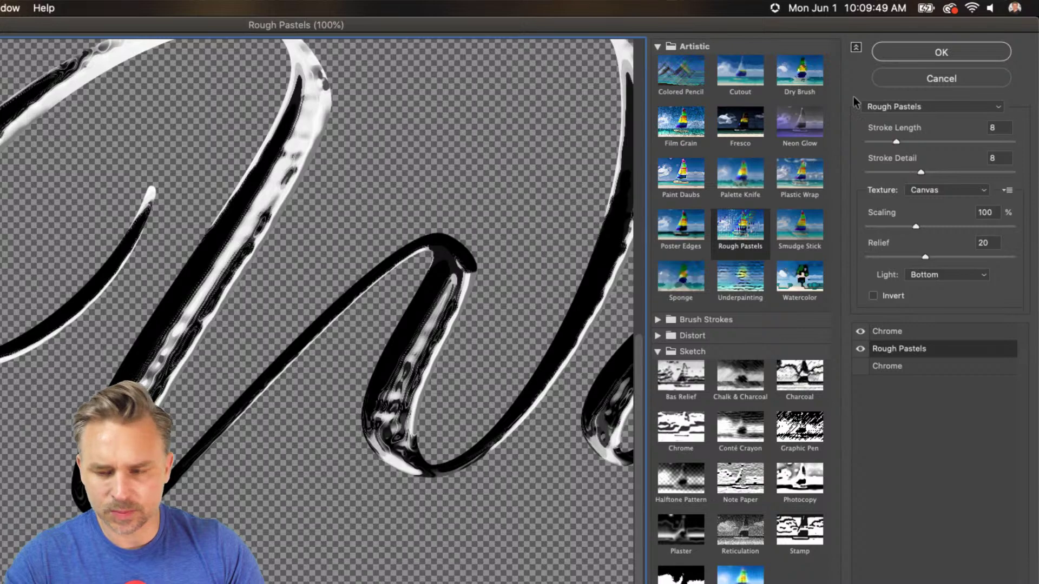
left_click(916, 49)
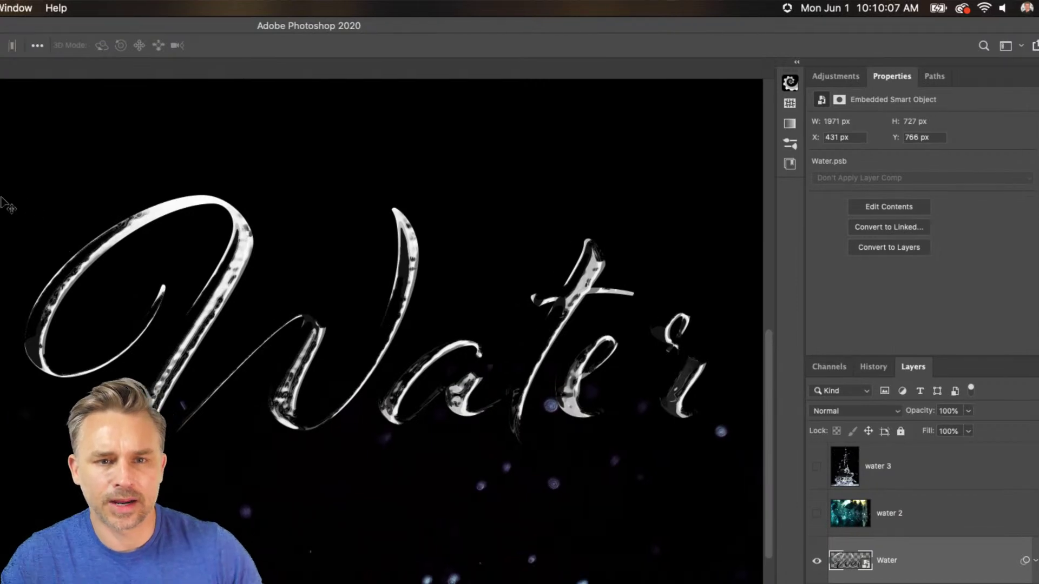
Open the Water text in Liquify and use the Bloat tool to swell the bottom of the W's first downstroke.
left_click_drag(312, 401, 301, 369)
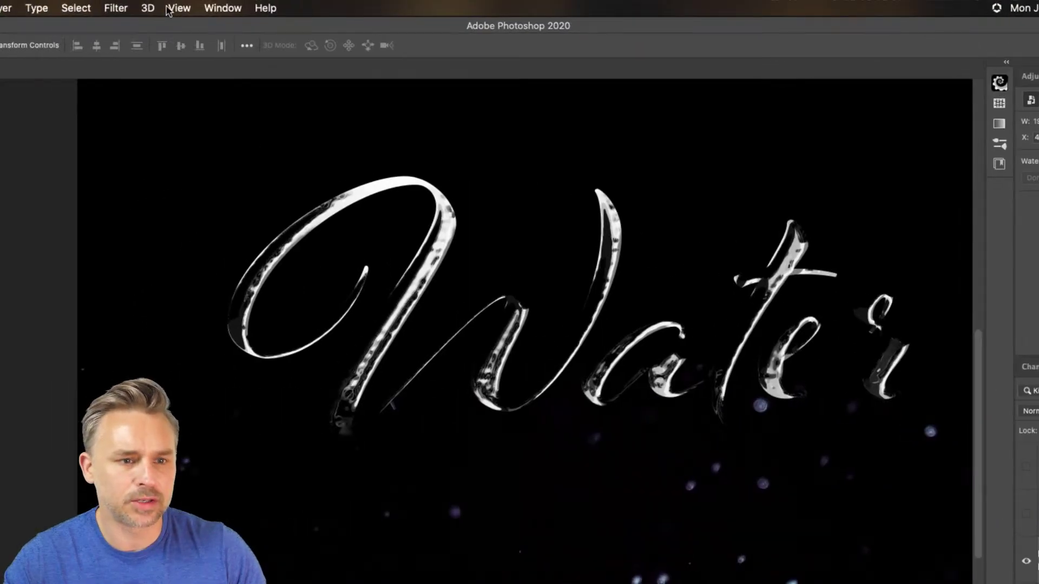
left_click(168, 8)
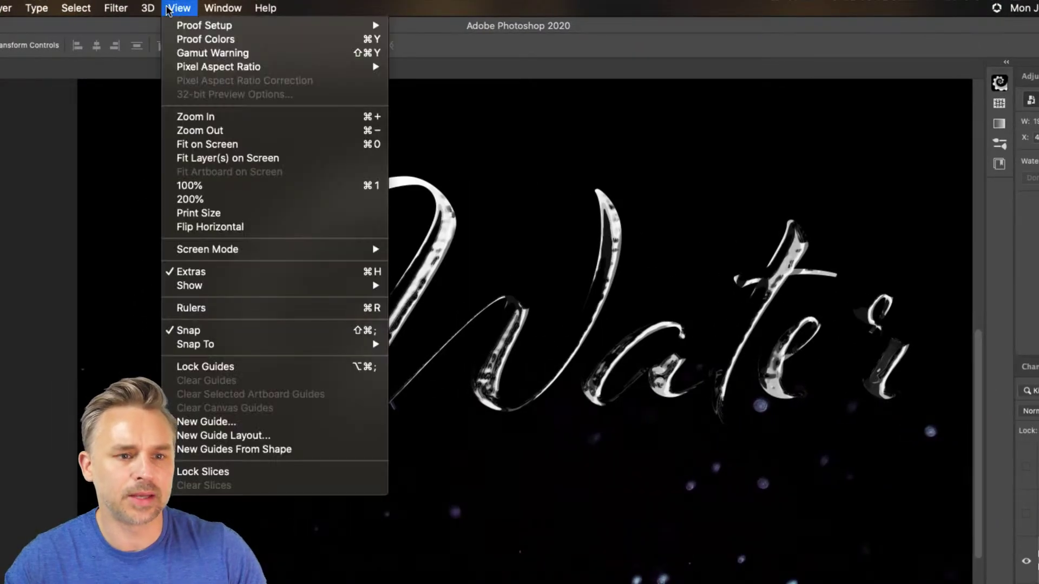
mouse_move(123, 10)
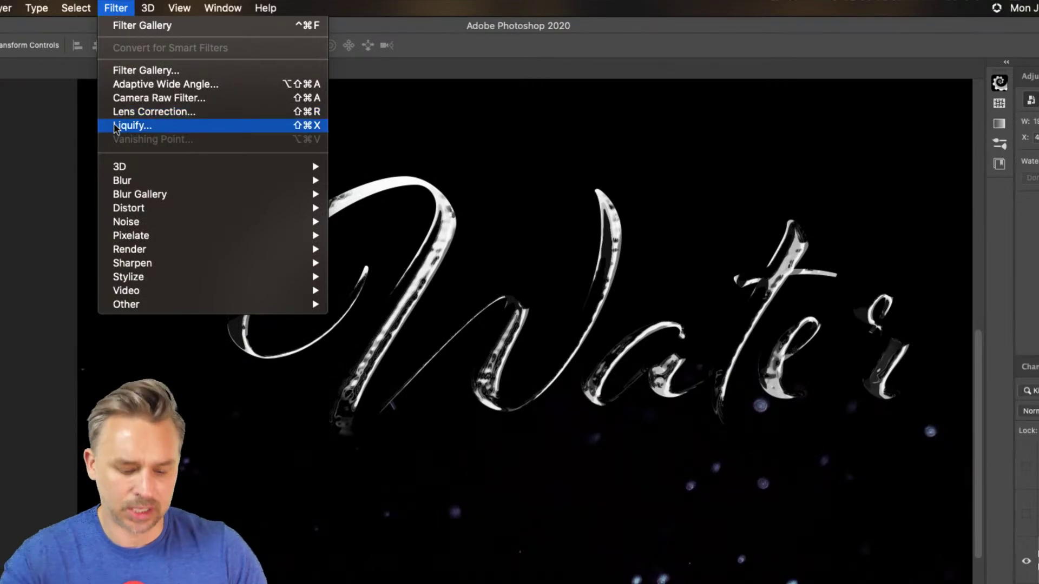
left_click(114, 125)
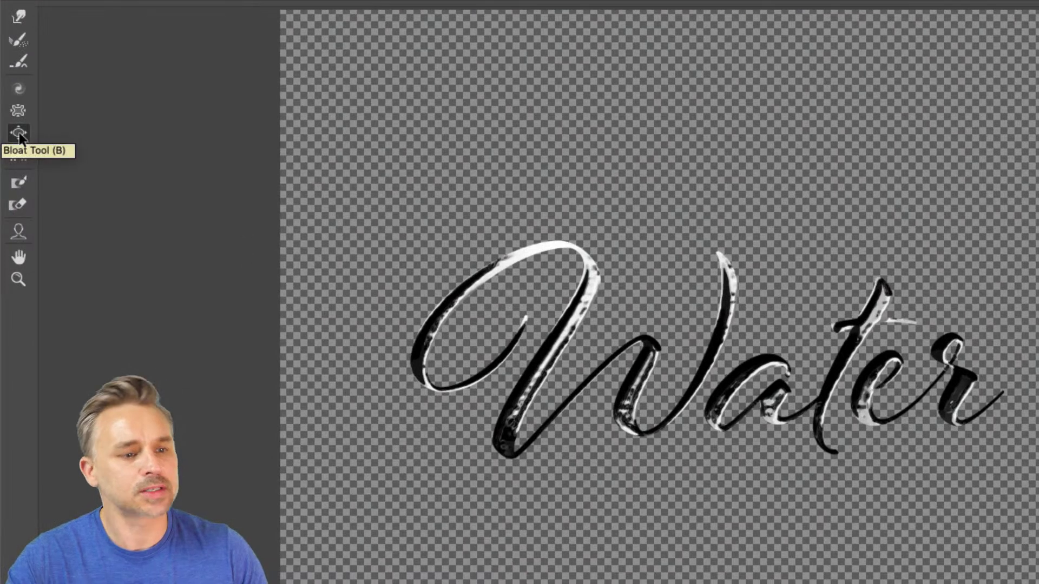
left_click(19, 134)
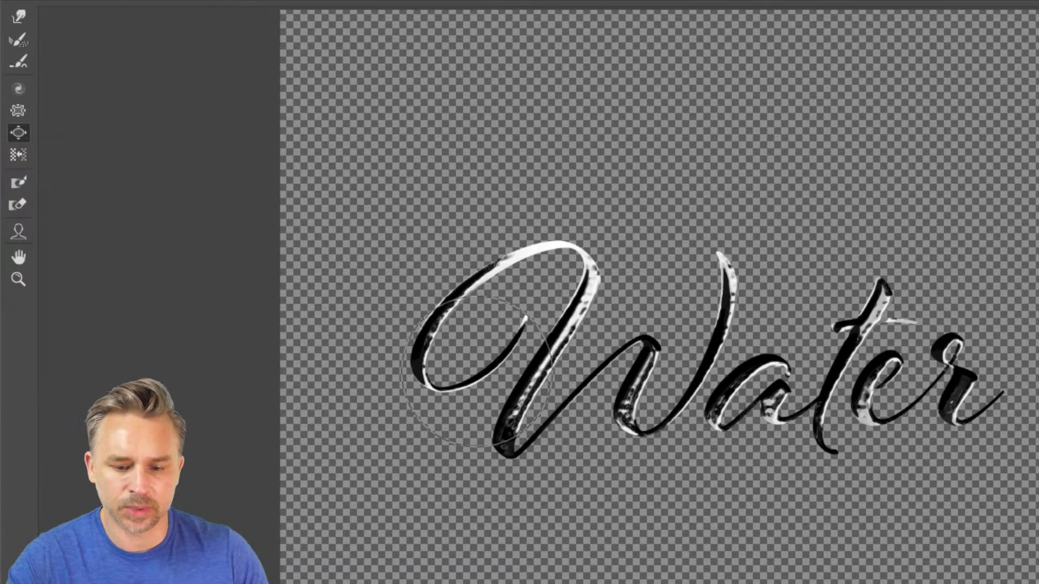
left_click_drag(506, 430, 512, 435)
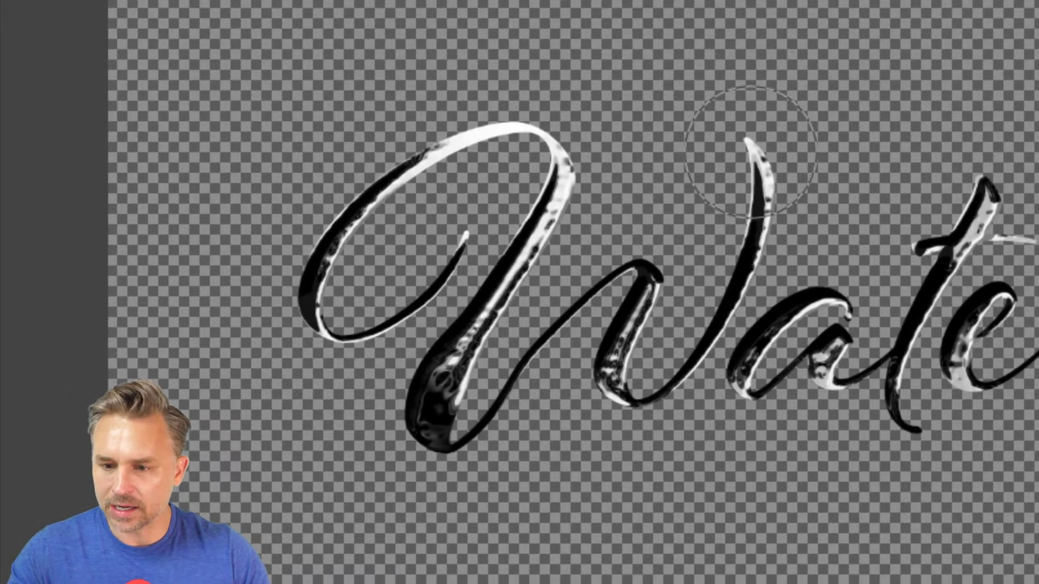
Bloat the upper tip of the W's last stroke and slightly bloat its second lower bend, undoing an excessive attempt.
key("bracketright")
left_click_drag(759, 159, 758, 157)
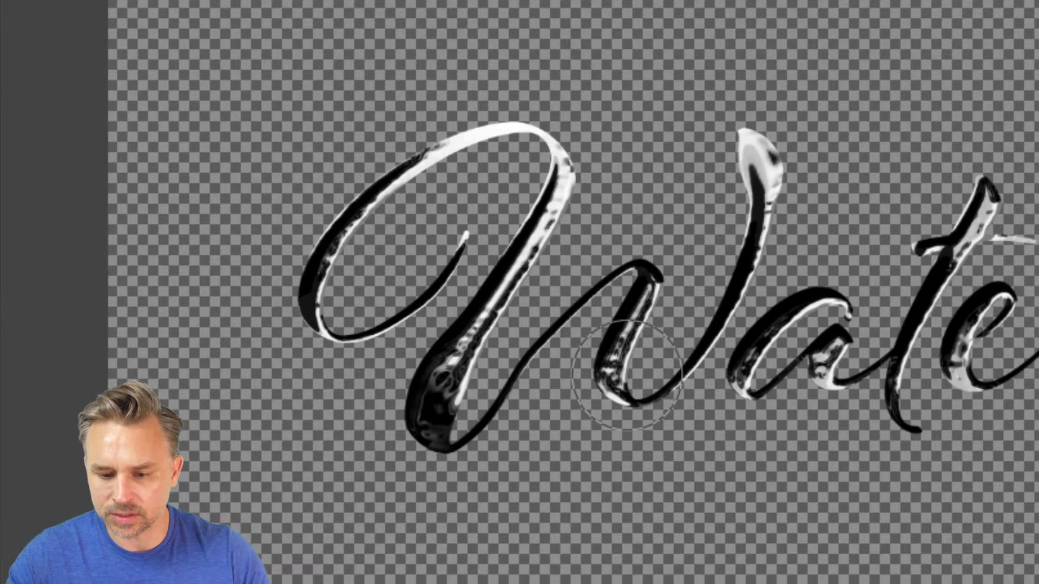
left_click_drag(628, 375, 630, 375)
key("ctrl+z")
key("bracketleft")
key("bracketleft")
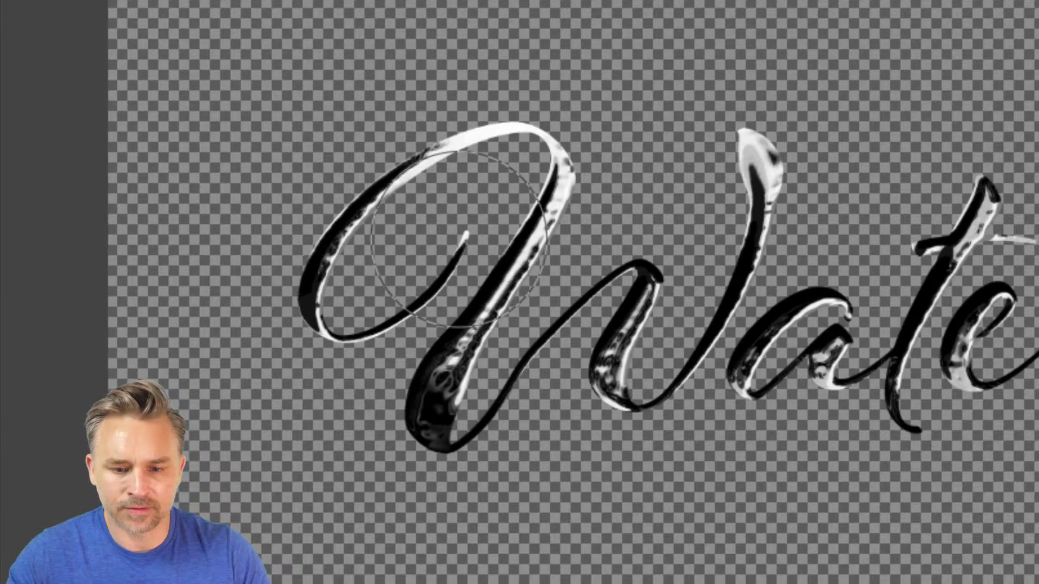
Bloat the inner curl tip of the W, the lower curve of the a, and the top of the t.
mouse_move(460, 239)
left_mouse_down()
mouse_move(447, 263)
mouse_move(466, 249)
left_mouse_up()
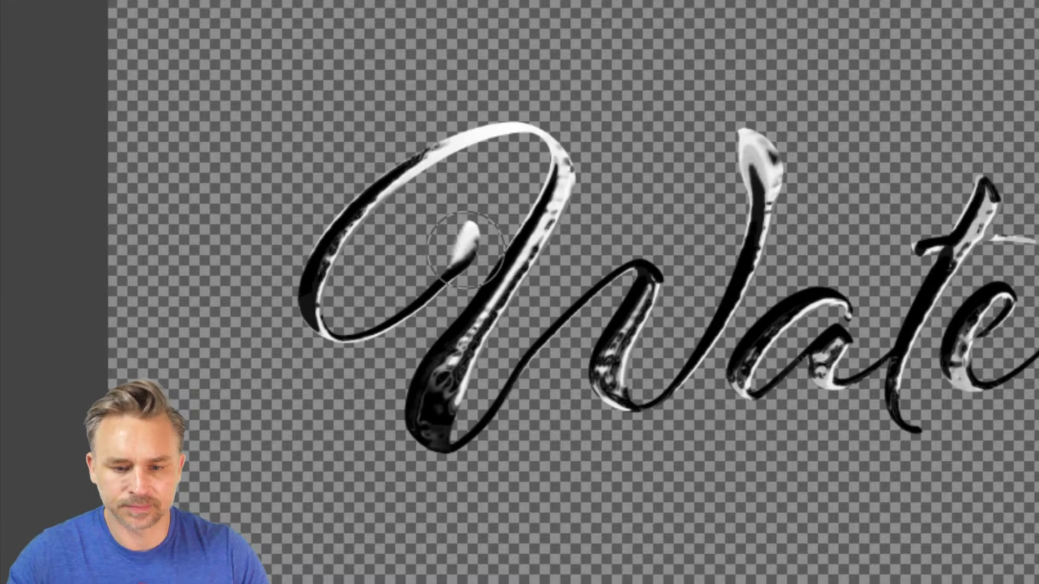
left_click_drag(748, 381, 755, 380)
key("bracketright")
key("bracketright")
key("bracketright")
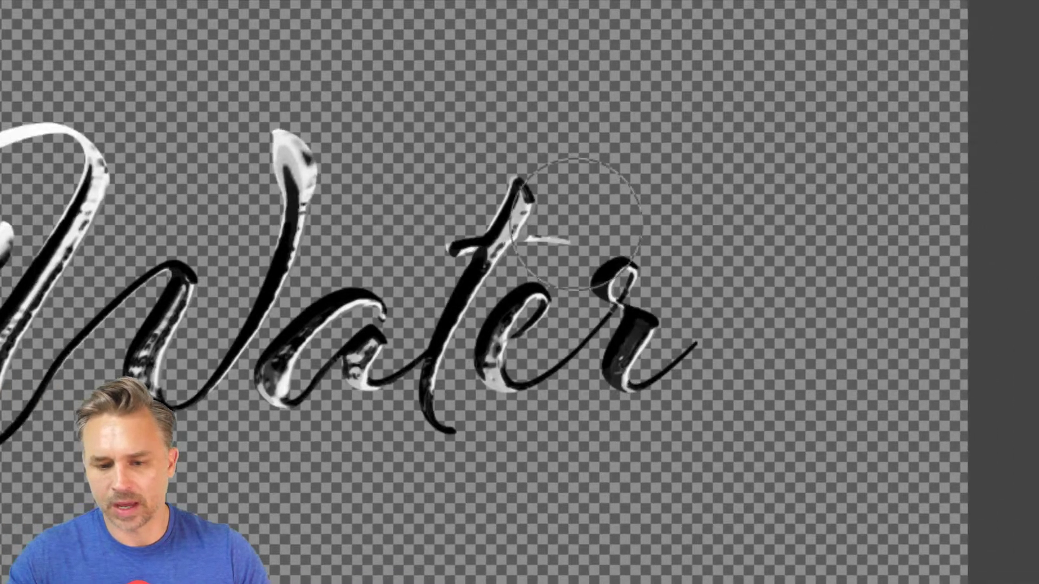
mouse_move(577, 225)
left_mouse_down()
mouse_move(519, 216)
mouse_move(529, 190)
left_mouse_up()
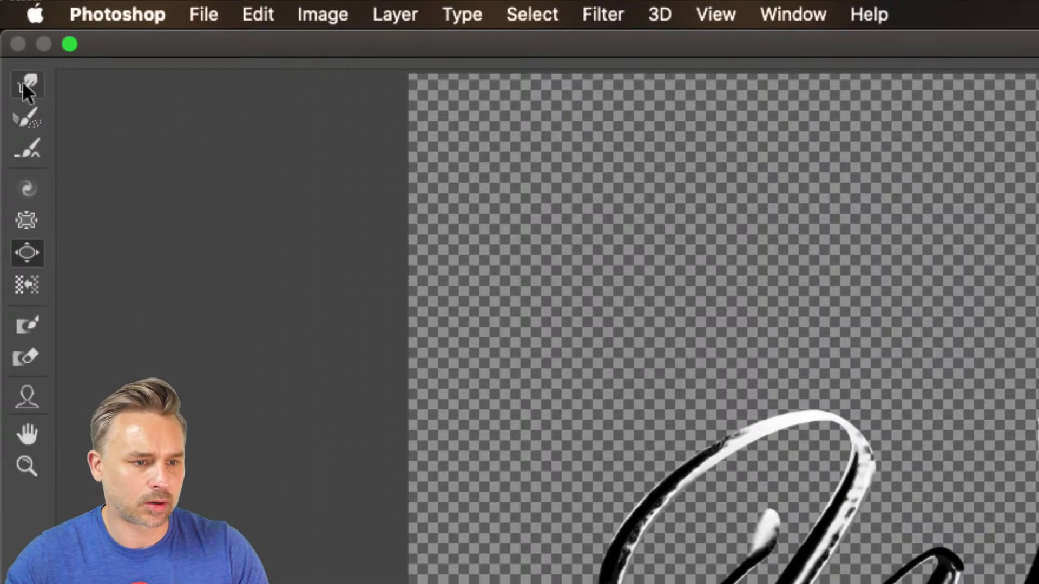
Push the W's last tip and the t's top upward and the r's tail outward with Forward Warp, and apply Liquify.
left_click(24, 88)
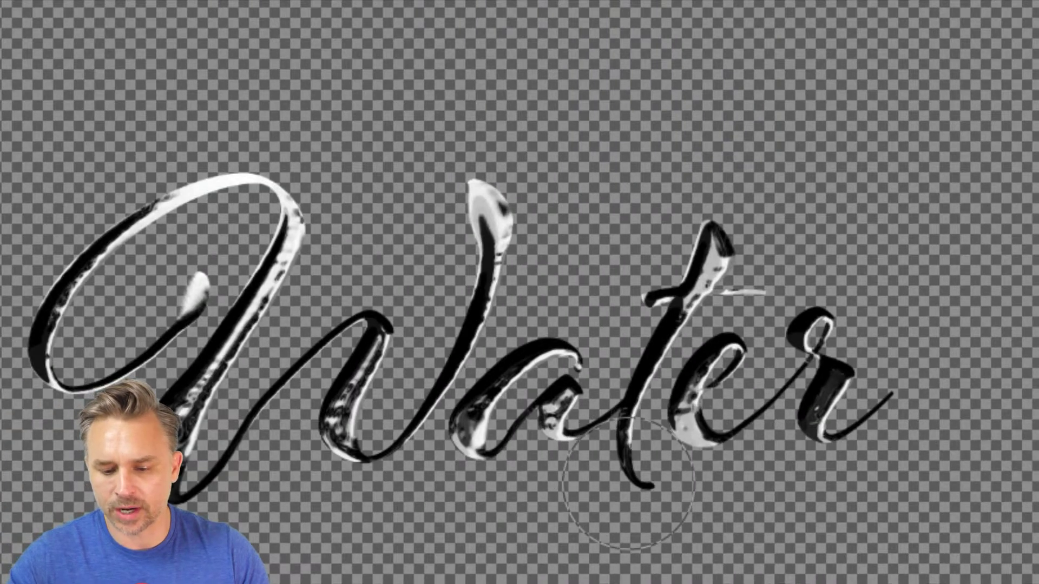
key("bracketright")
key("bracketright")
key("bracketright")
left_click_drag(476, 235, 487, 192)
mouse_move(700, 265)
left_mouse_down()
mouse_move(708, 225)
mouse_move(697, 249)
left_mouse_up()
key("bracketleft")
key("bracketleft")
key("bracketleft")
left_click_drag(893, 400, 917, 385)
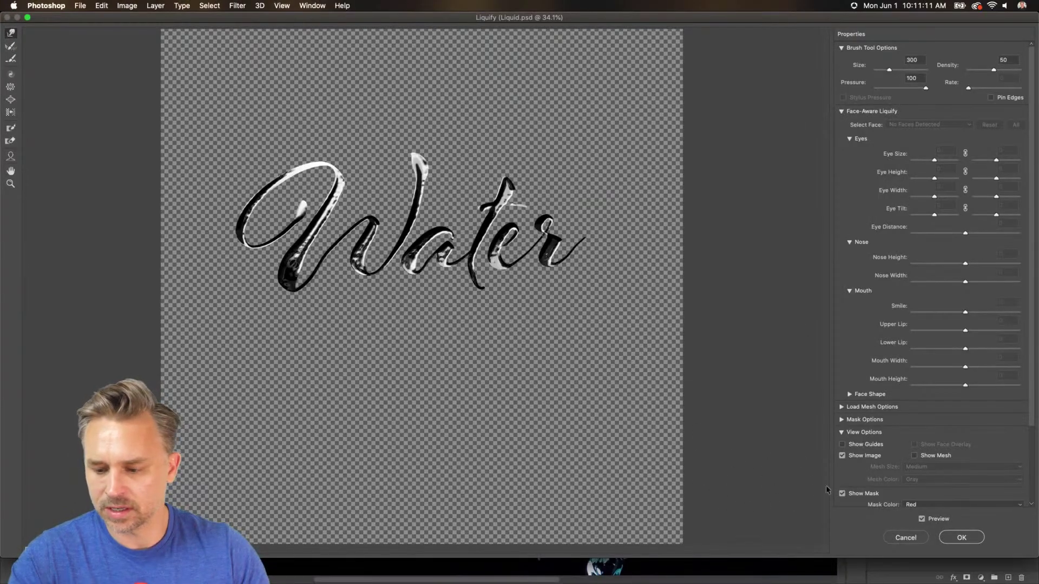
left_click(962, 537)
Expand the Water layer's smart filters and open the Gradient Overlay settings of the text inside its smart object.
scroll(413, 192, "right", 3)
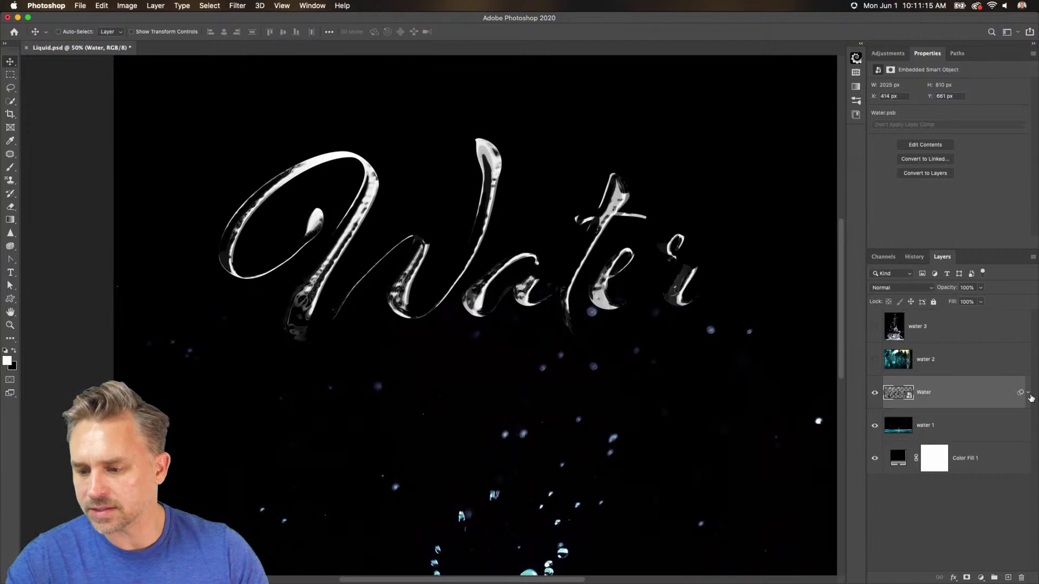
left_click(1027, 393)
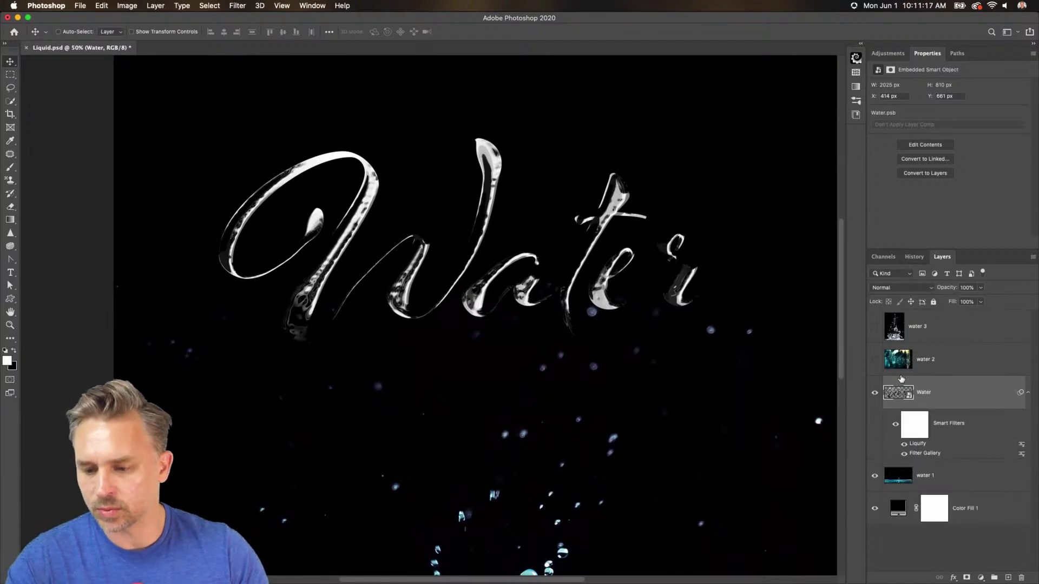
double_click(899, 395)
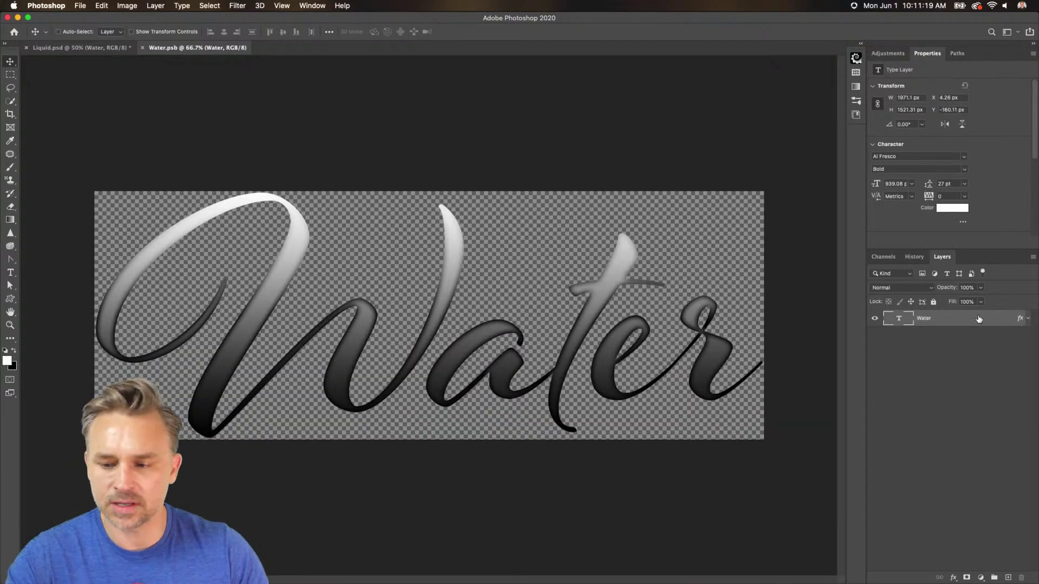
left_click(1028, 319)
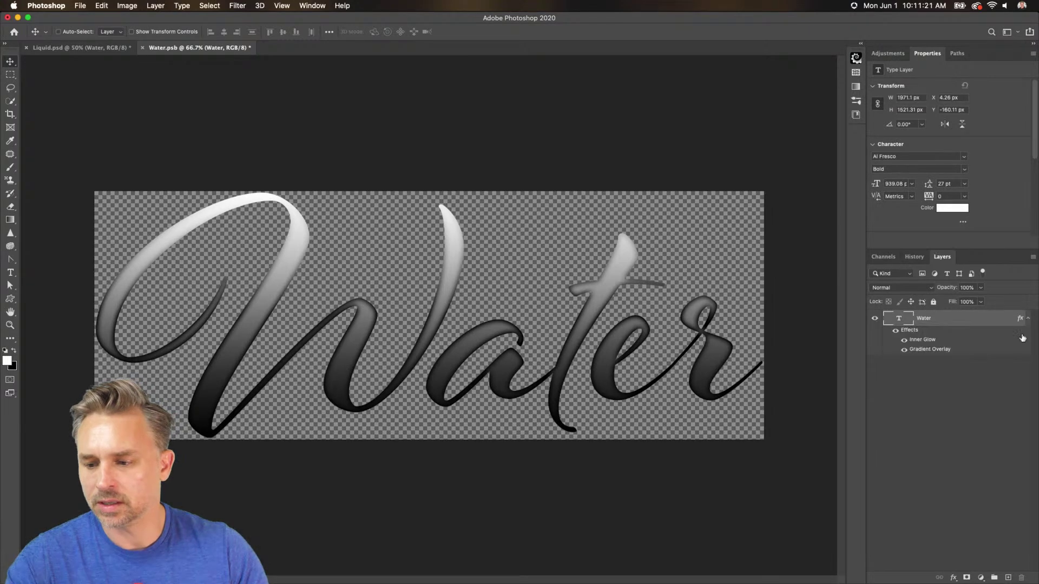
double_click(919, 351)
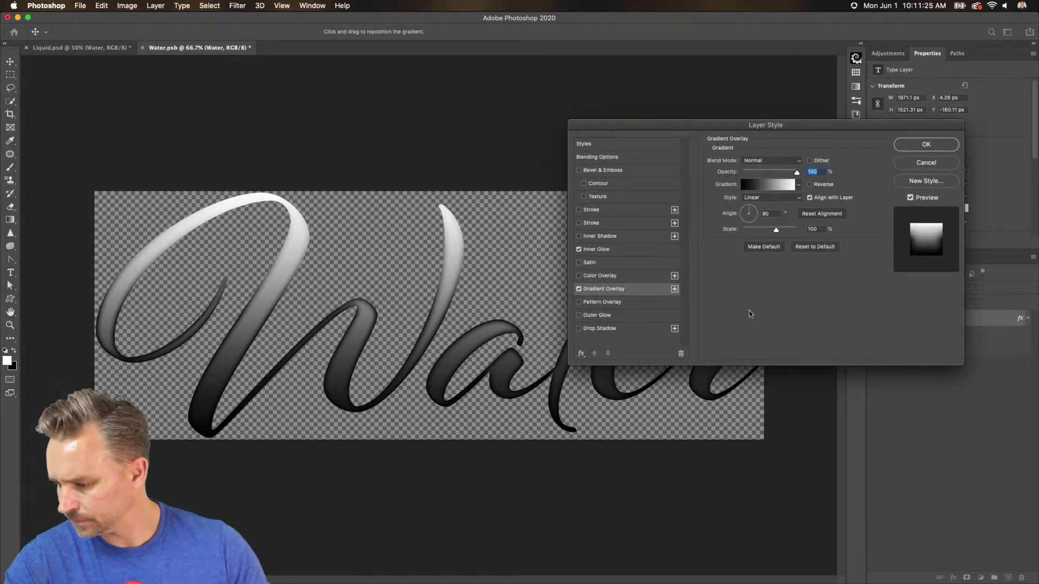
Move the overlay gradient's white stop inward toward black, apply the style, and save and close the smart object.
left_click_drag(786, 124, 661, 133)
left_click(637, 194)
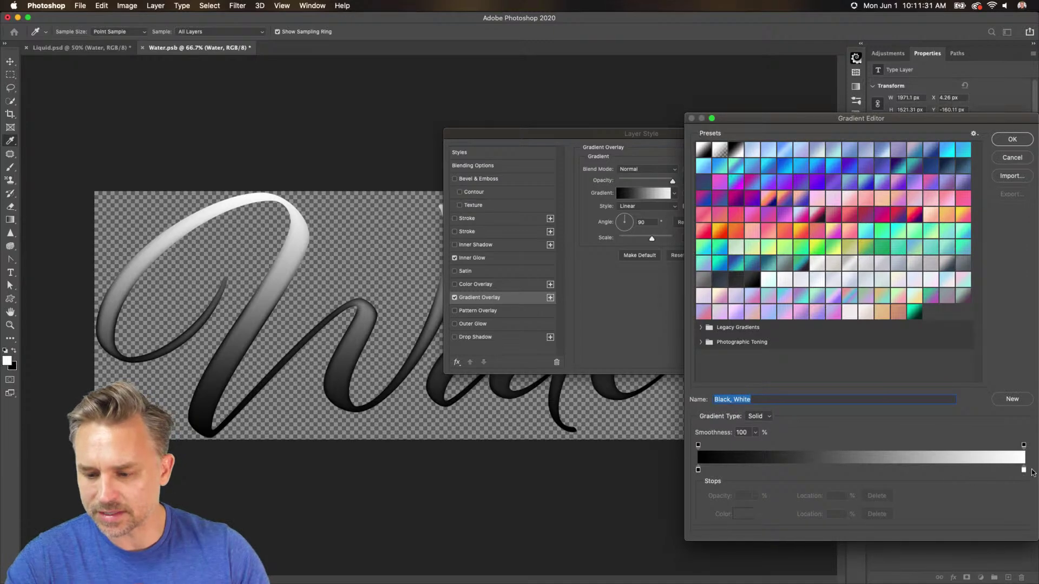
left_click_drag(1025, 470, 979, 472)
left_click(1000, 144)
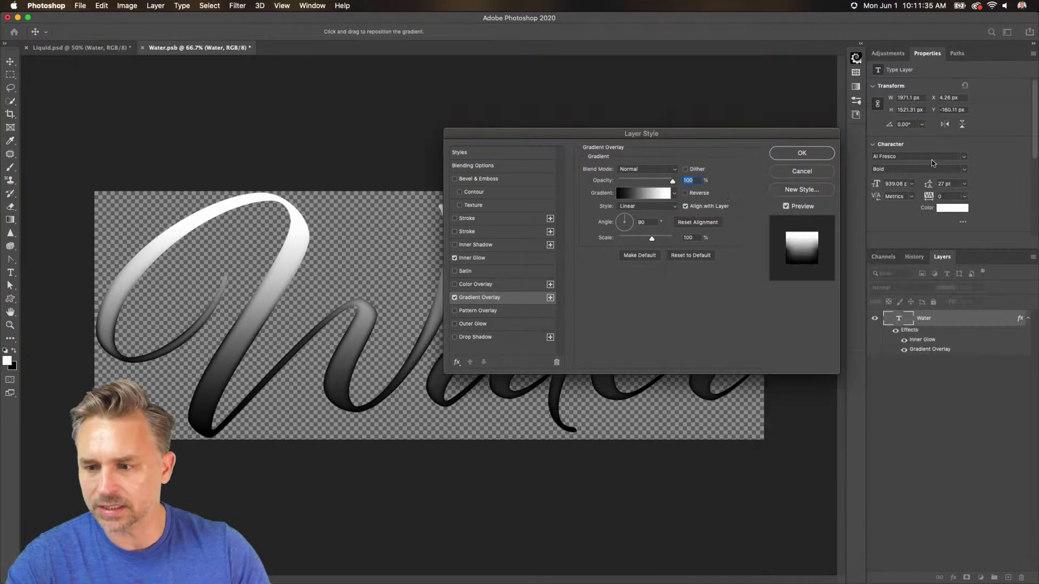
left_click(782, 157)
key("super+s")
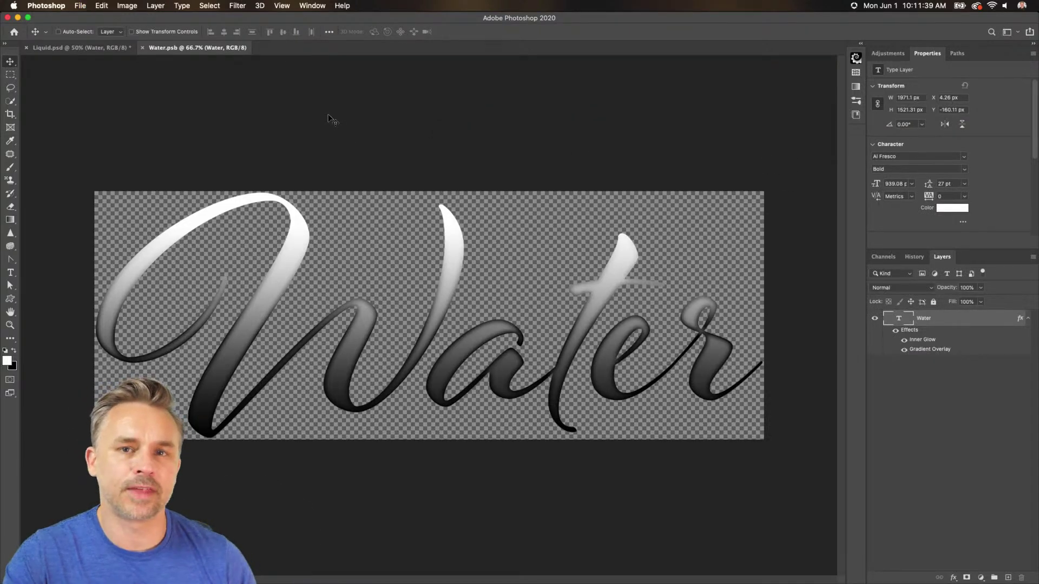
key("super+w")
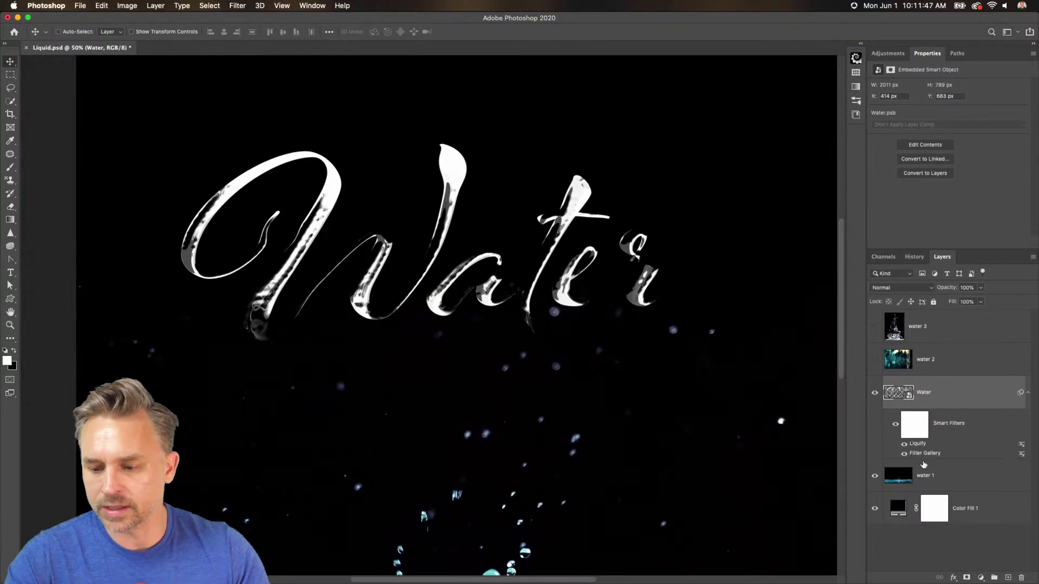
Reopen the Water layer's Filter Gallery, show the hidden Chrome effect, and move it above Rough Pastels.
double_click(923, 456)
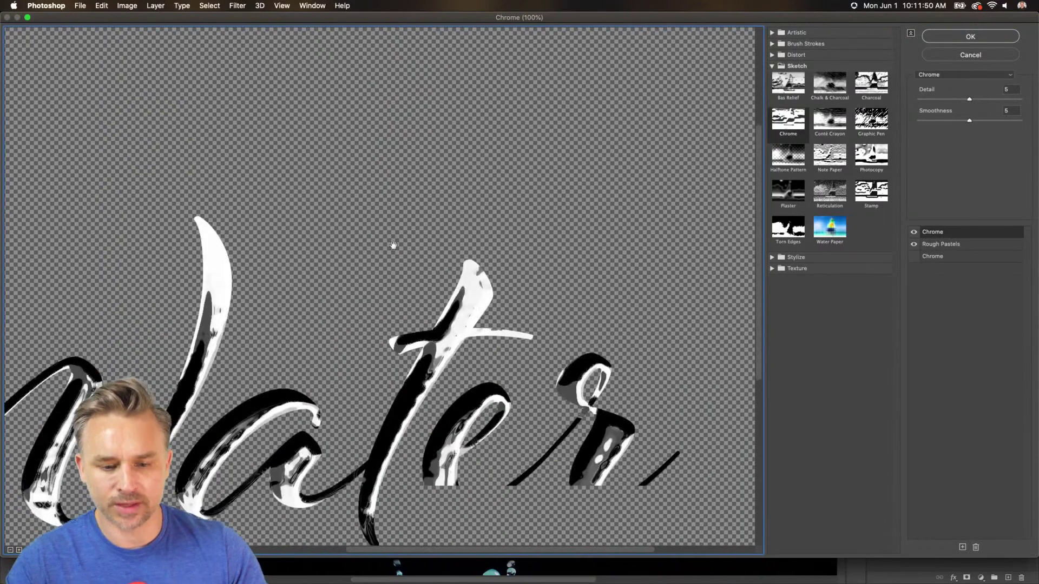
left_click_drag(299, 326, 546, 271)
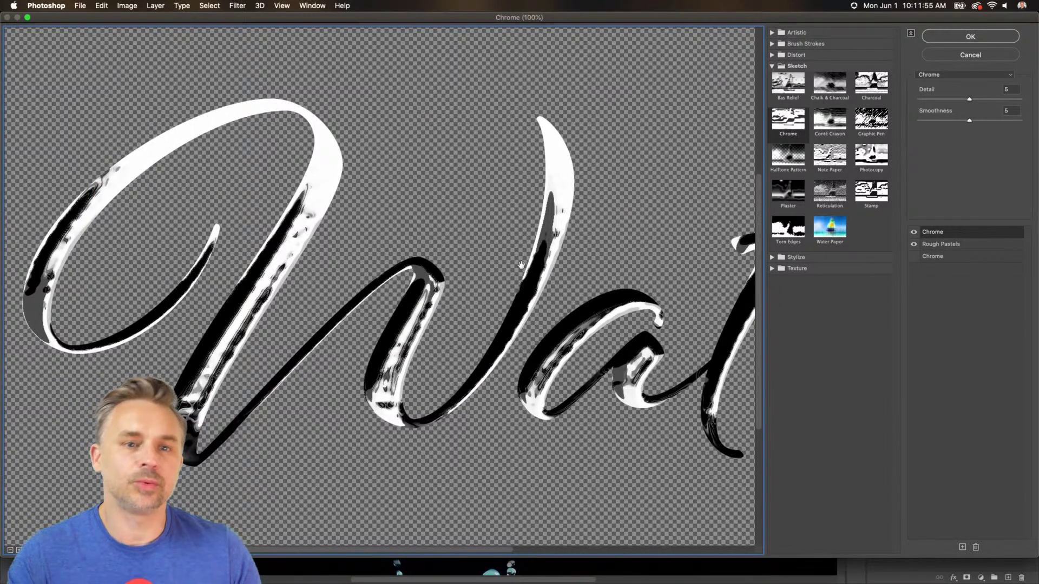
scroll(521, 264, "left", 5)
scroll(521, 265, "down", 8)
scroll(486, 338, "up", 6)
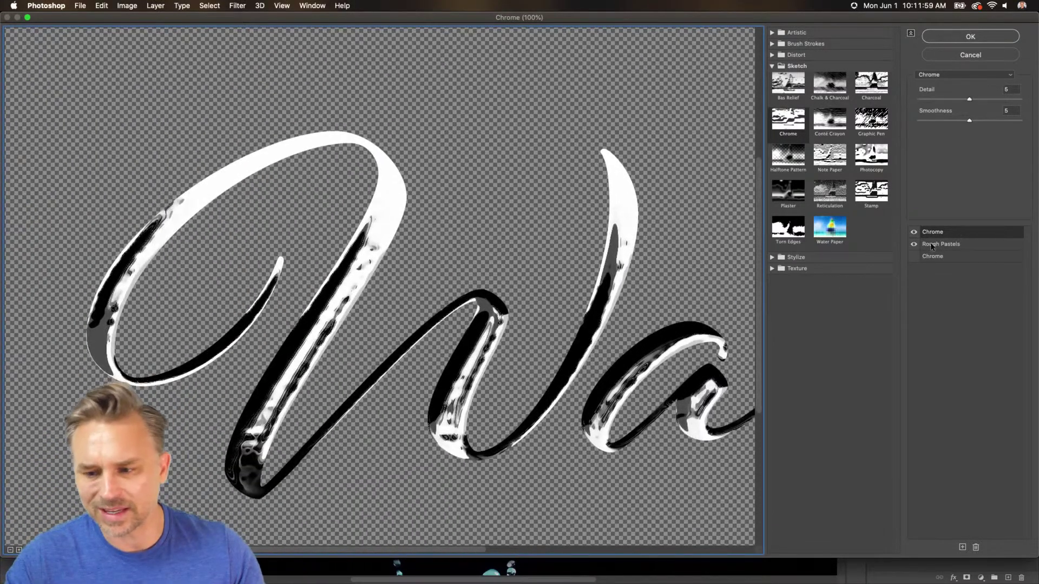
left_click(914, 257)
left_click_drag(957, 256, 958, 240)
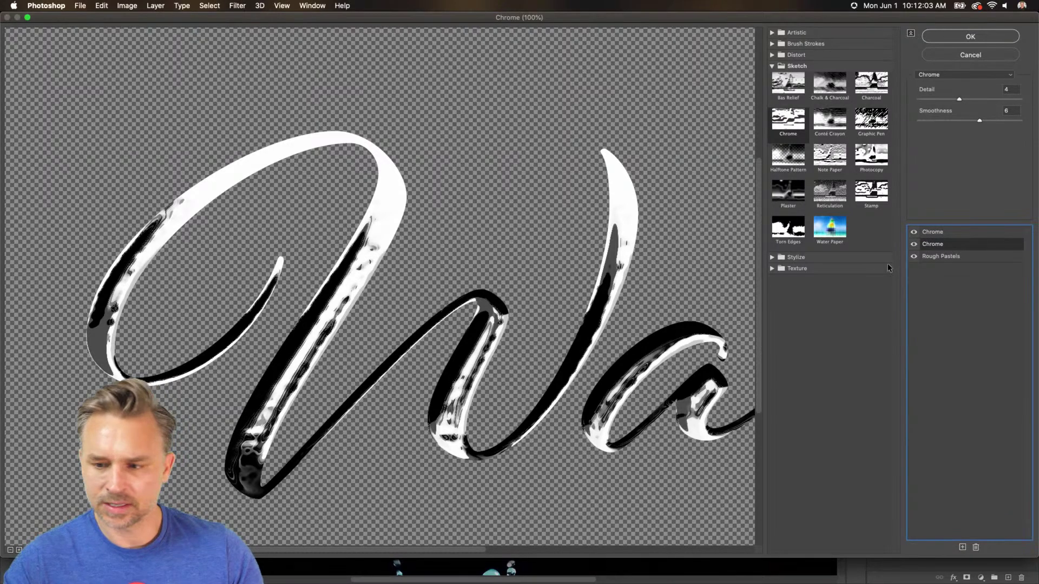
Set the middle Chrome effect's Detail to 9 and Smoothness to 8, comparing with Rough Pastels hidden and shown.
left_click(914, 257)
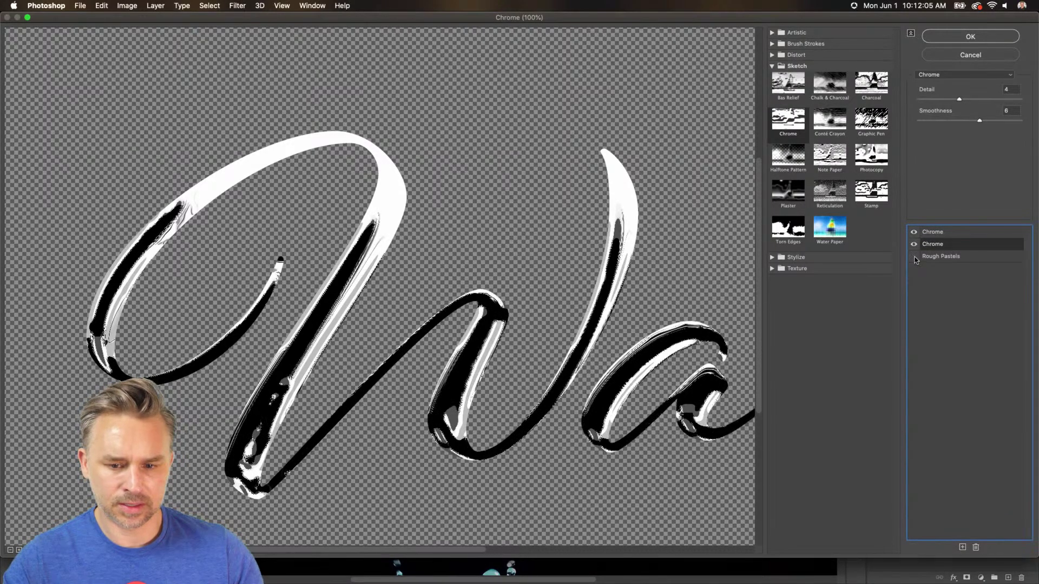
left_click(984, 101)
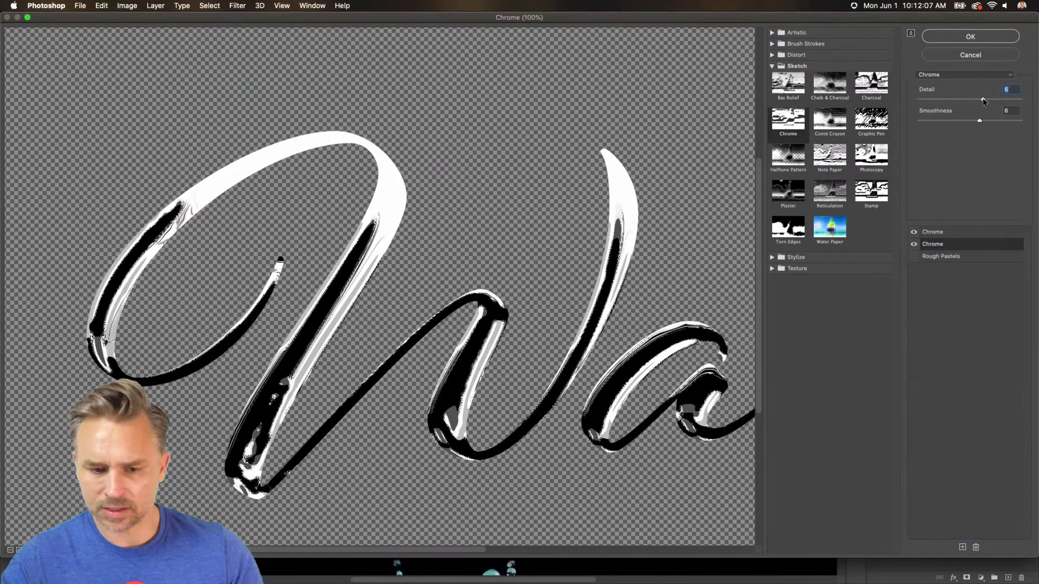
left_click(1011, 100)
left_click(996, 120)
left_click(916, 257)
left_click(914, 258)
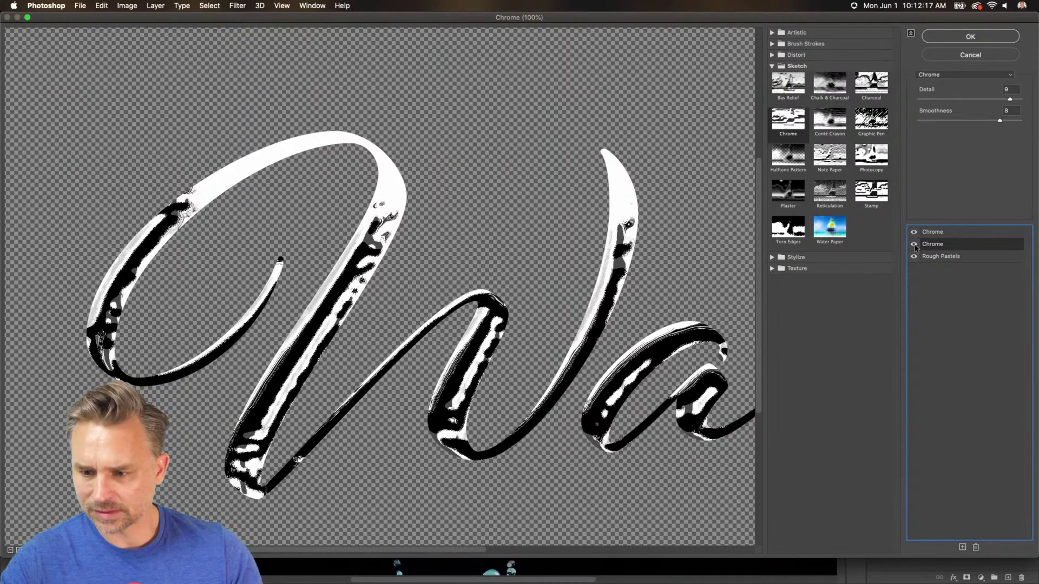
Hide the middle Chrome effect, set Rough Pastels' Stroke Length to 30 and Stroke Detail to 15, and apply the Filter Gallery.
left_click(914, 245)
left_click(945, 261)
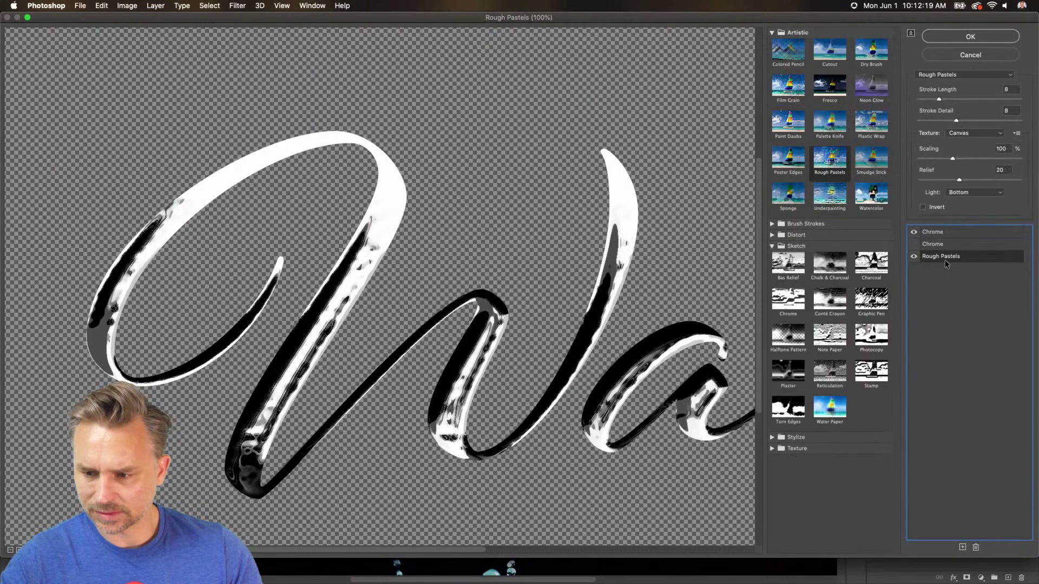
left_click_drag(957, 121, 993, 123)
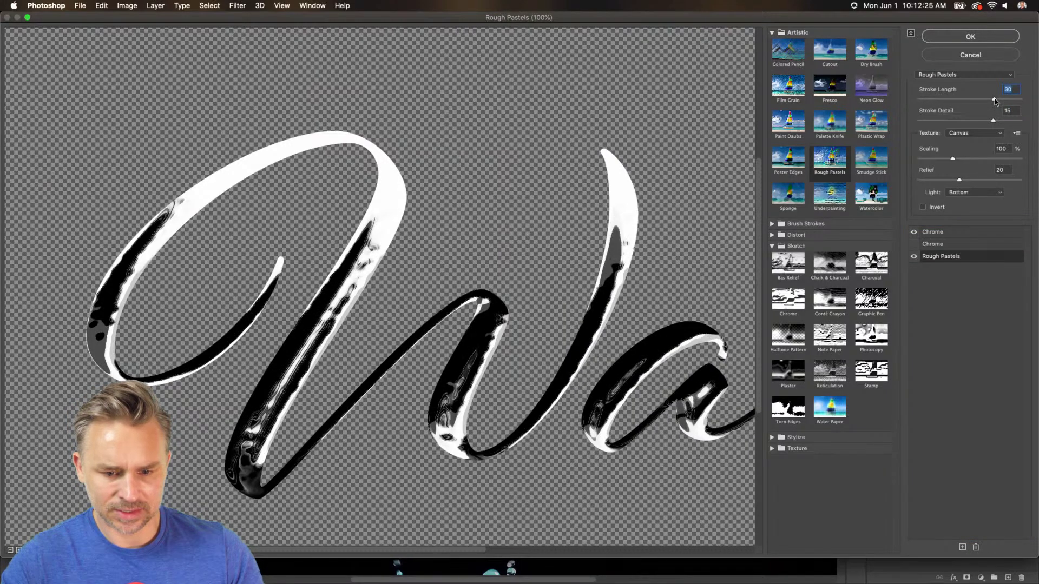
left_click(970, 36)
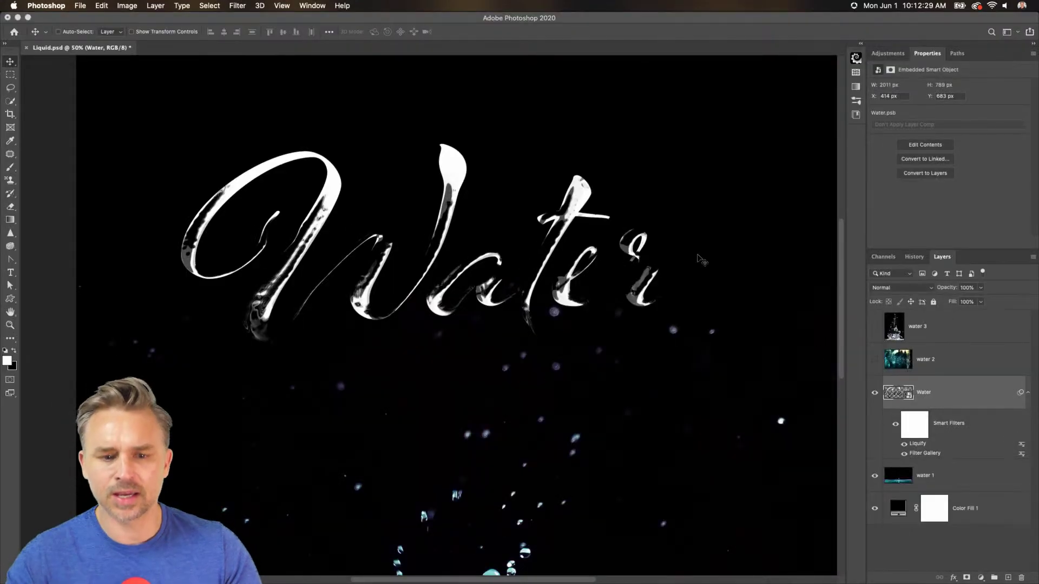
Edit the Water smart object's gradient overlay, moving the white stop to location 100 and recoloring it light gray.
double_click(905, 397)
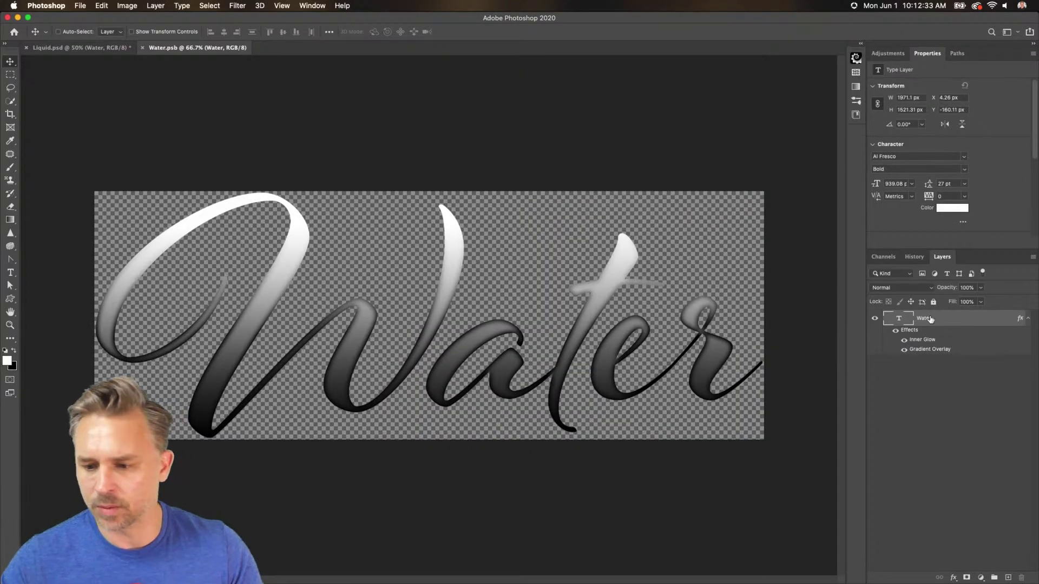
double_click(927, 349)
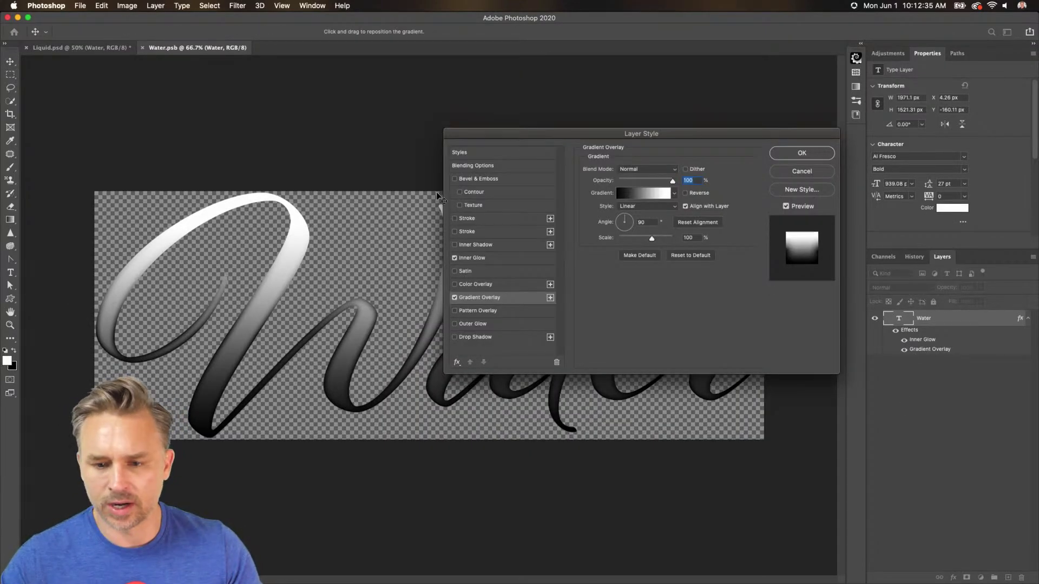
left_click(666, 194)
left_click_drag(977, 471, 1031, 473)
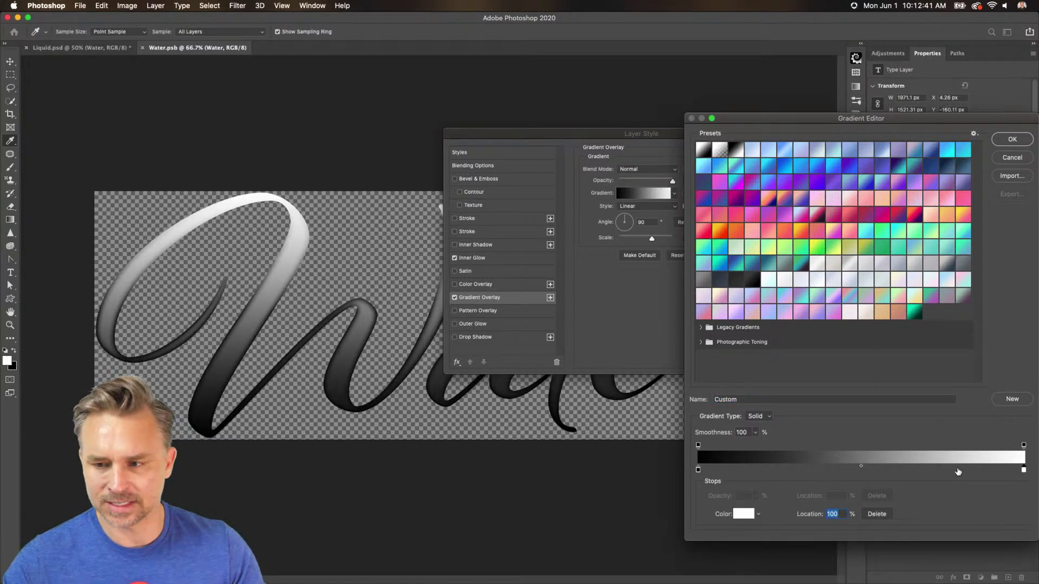
left_click(966, 460)
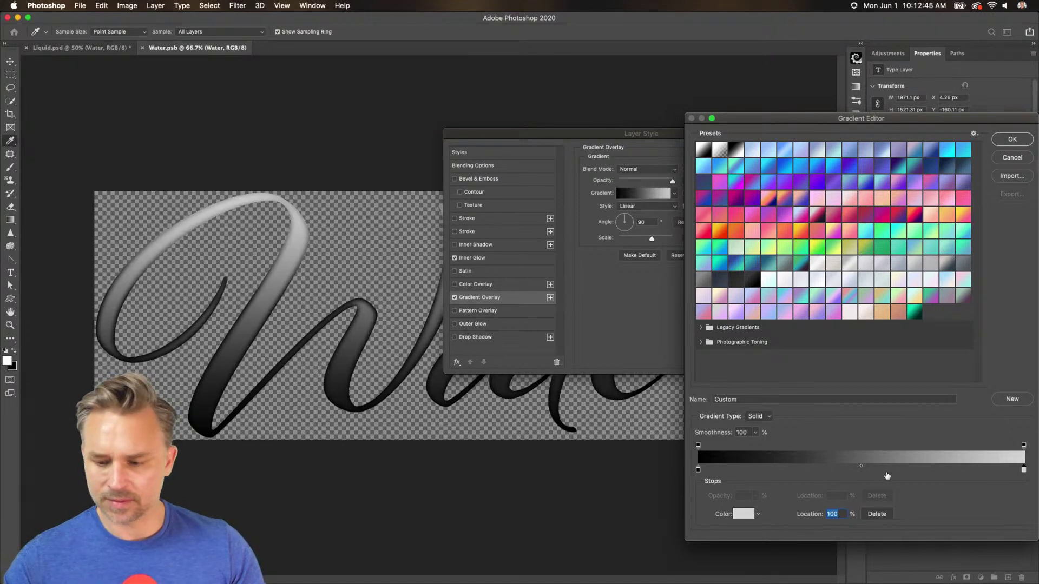
Shift the gradient's midpoint toward black, apply the layer style, save the smart object, and return to Liquid.psd.
left_click_drag(862, 469, 833, 470)
left_click(1003, 140)
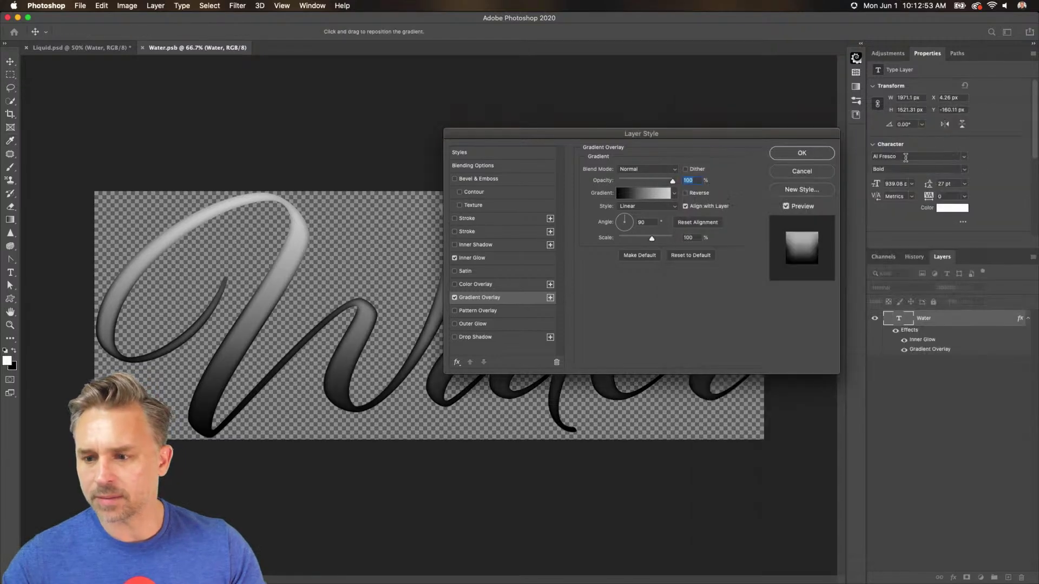
left_click(804, 153)
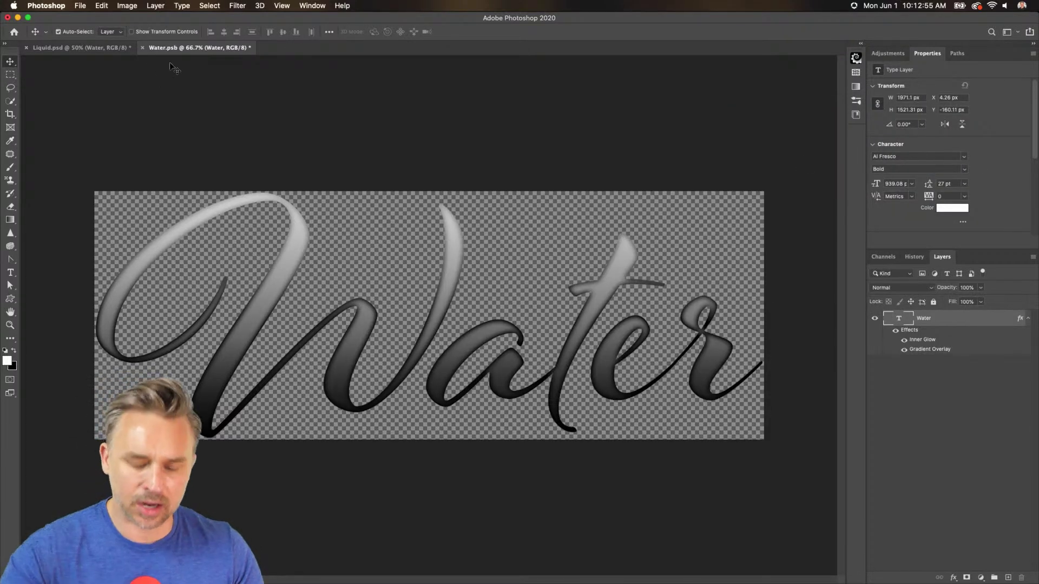
key("super+s")
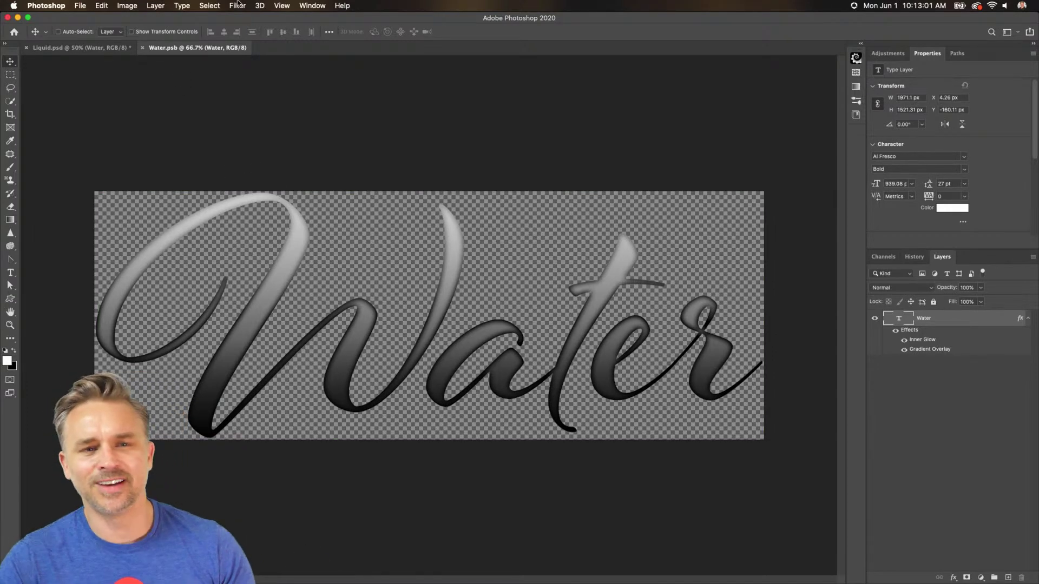
left_click(124, 49)
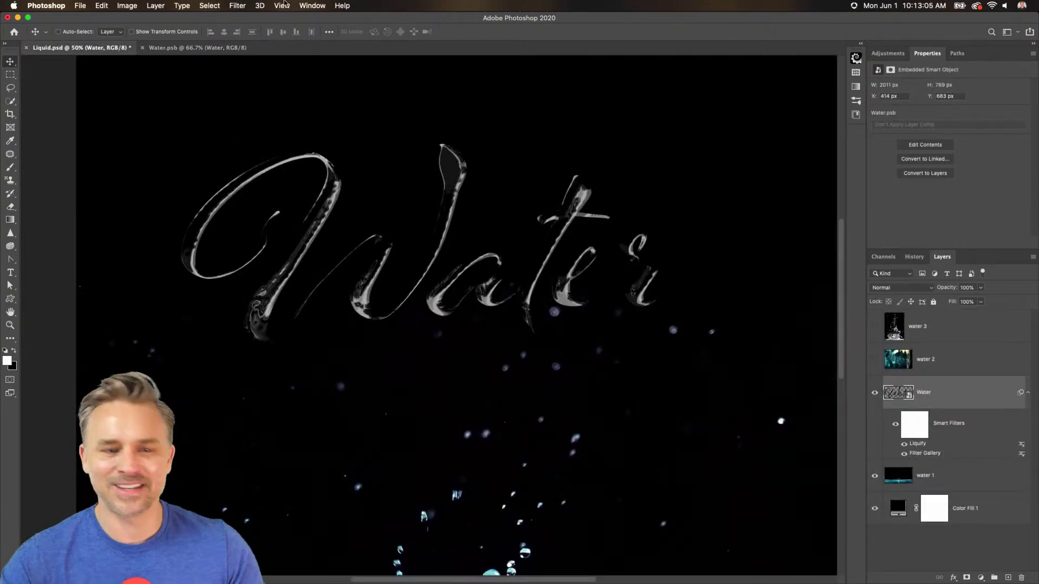
left_click(208, 6)
left_click(208, 6)
left_click(237, 5)
left_click(238, 6)
left_click(239, 5)
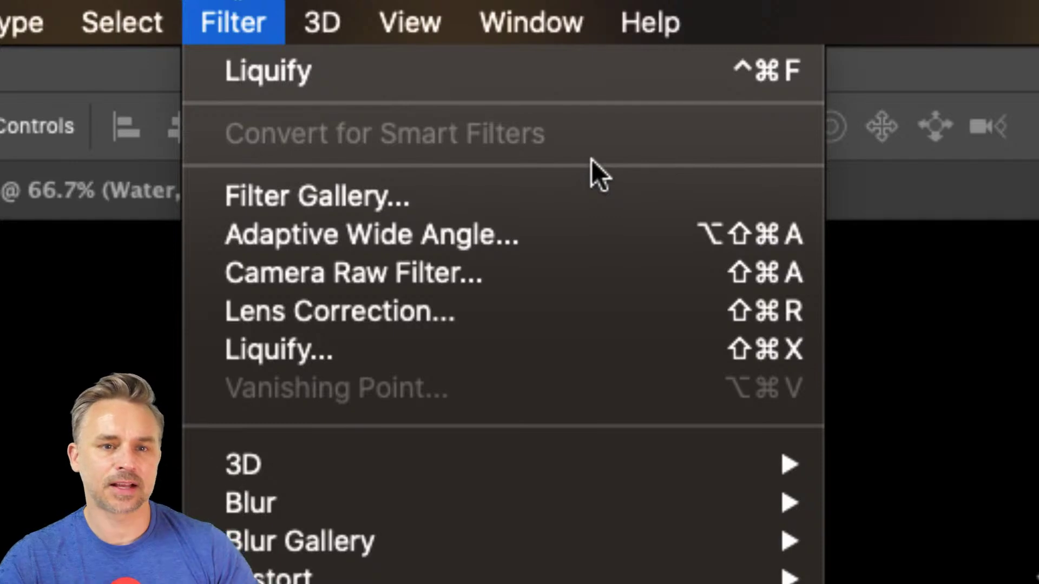
left_click(987, 271)
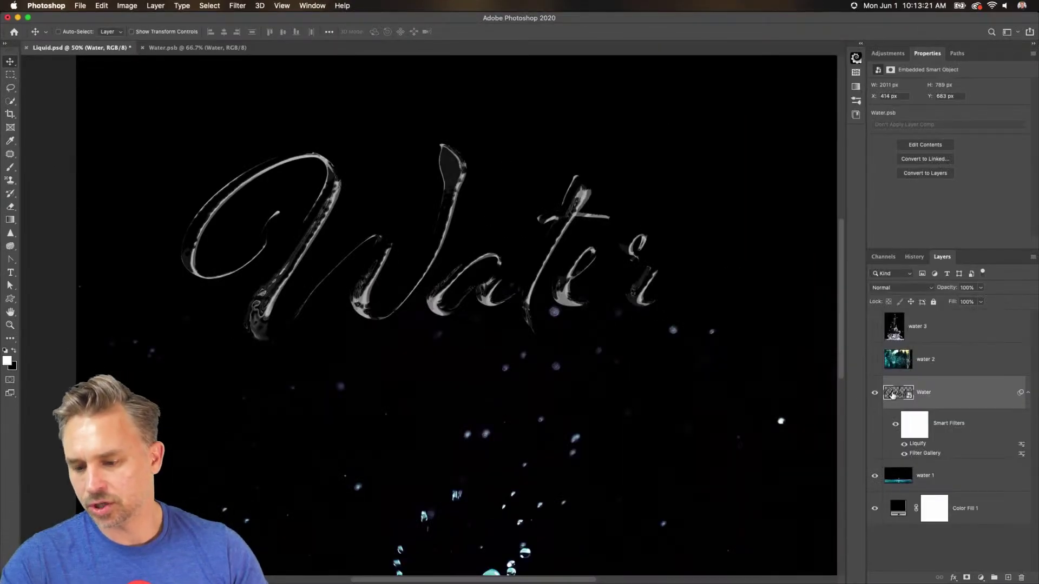
Reopen the Water layer's Filter Gallery, show the middle Chrome effect, and set its Detail to 4 with Rough Pastels hidden.
double_click(918, 455)
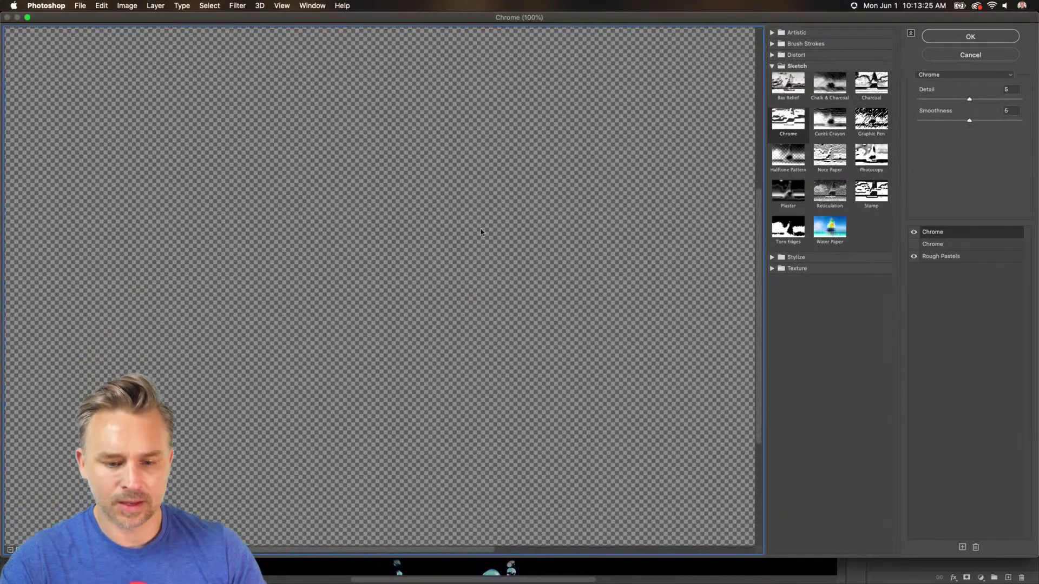
left_click_drag(481, 232, 552, 87)
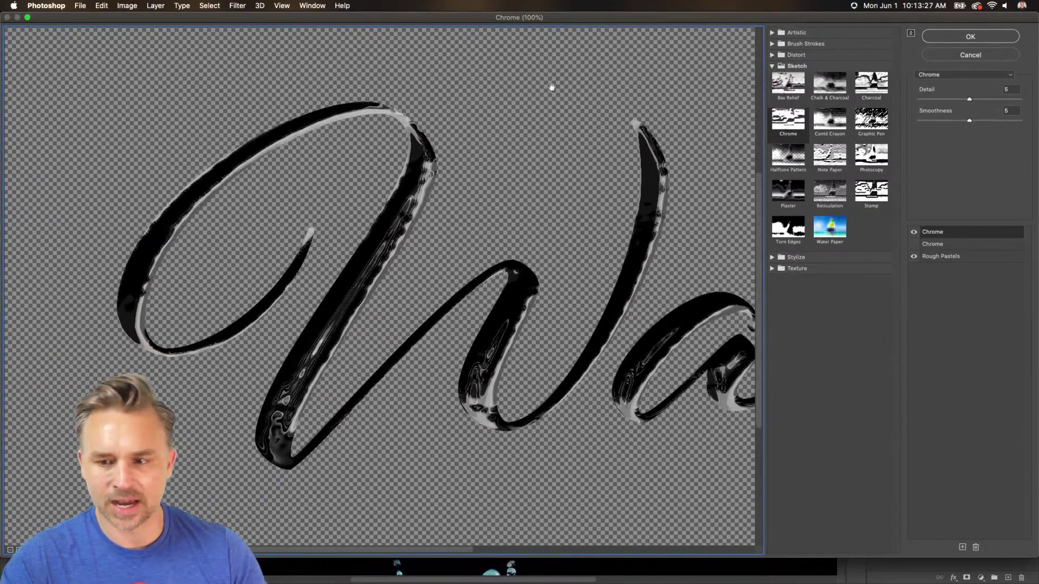
left_click(913, 247)
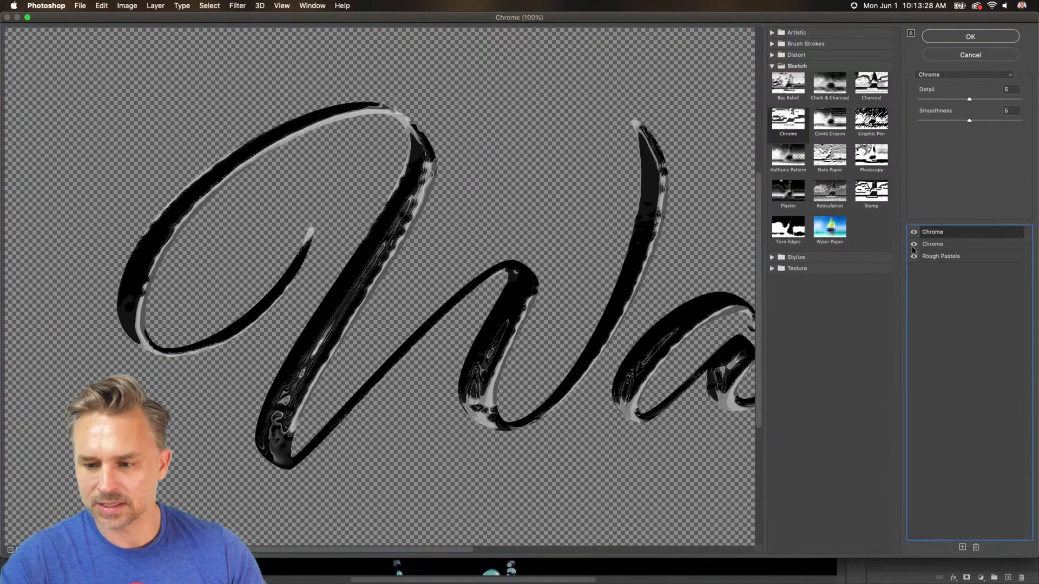
left_click(957, 246)
left_click(914, 257)
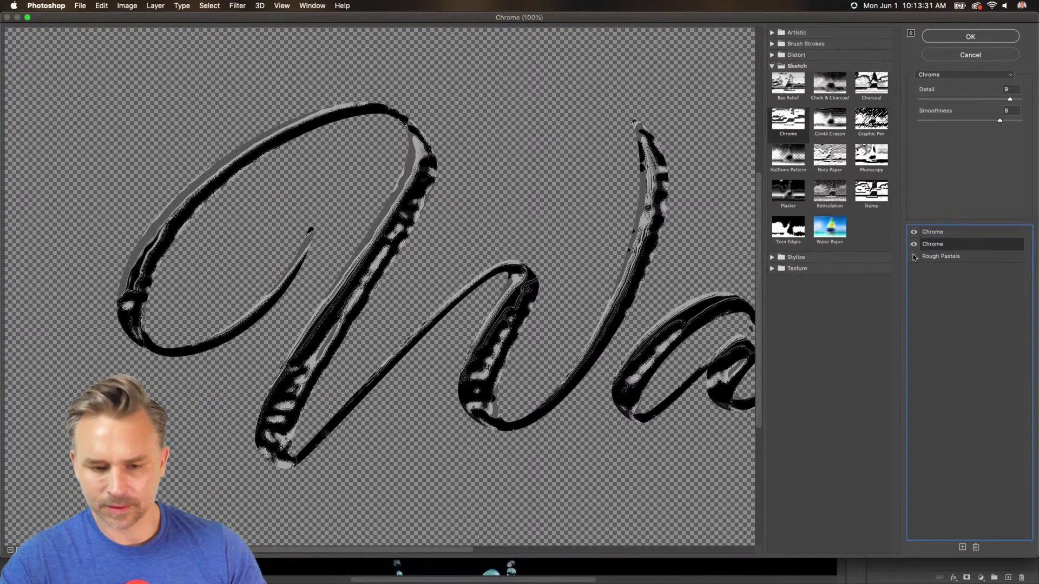
left_click(956, 99)
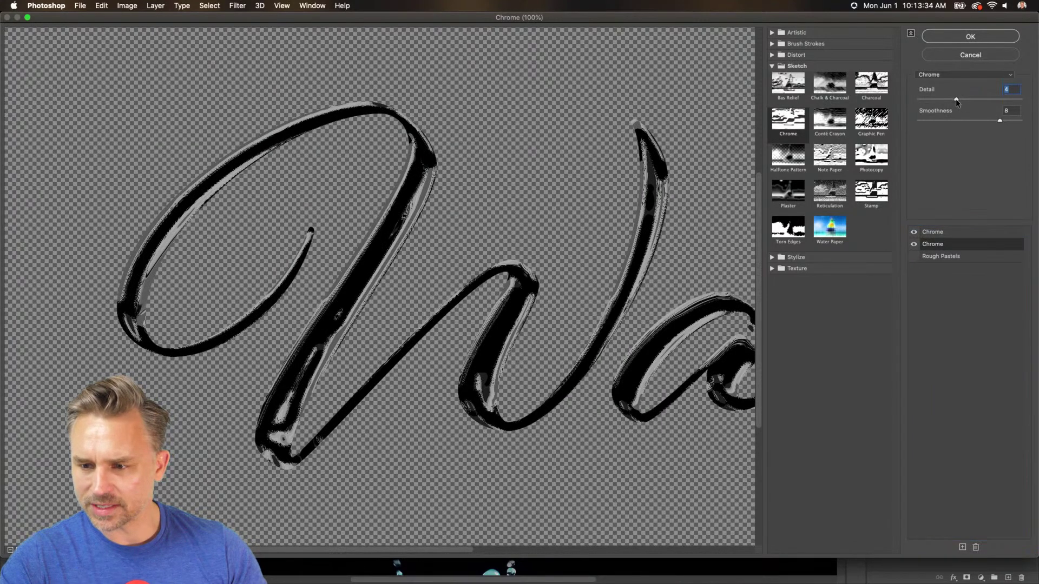
Show Rough Pastels again beneath both Chrome effects and apply the Filter Gallery.
left_click(914, 257)
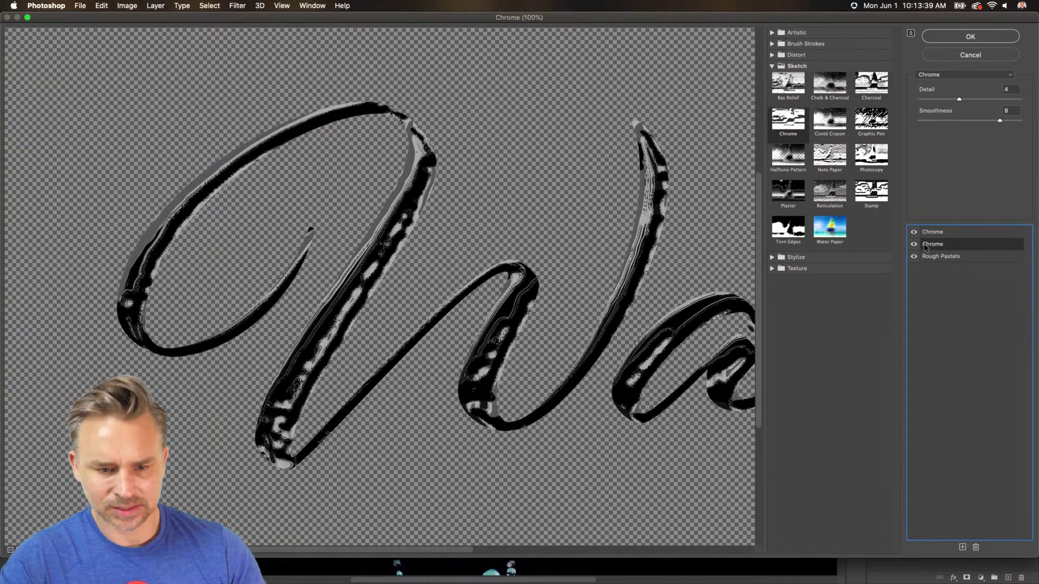
left_click(943, 256)
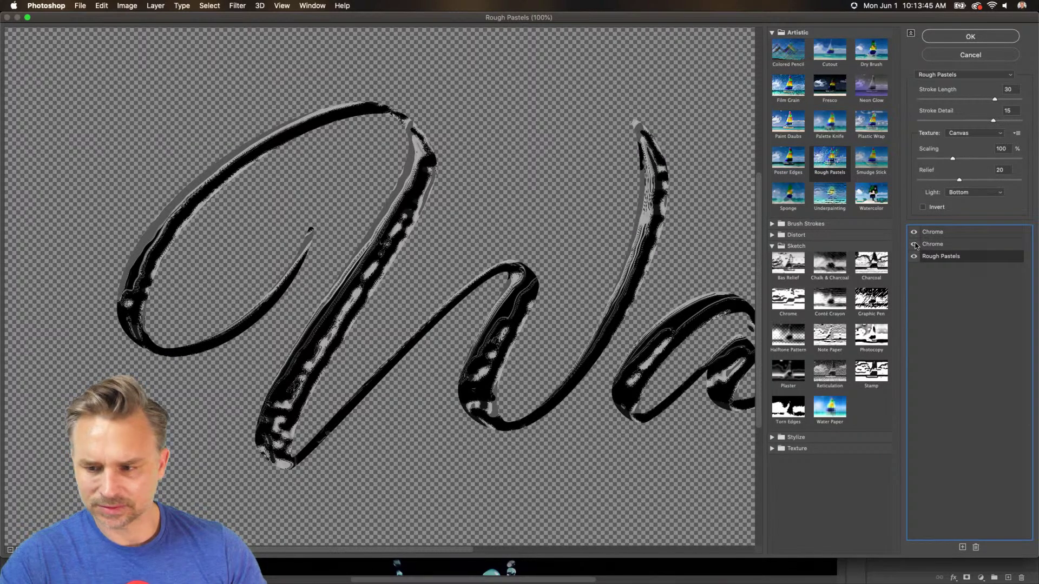
left_click(954, 38)
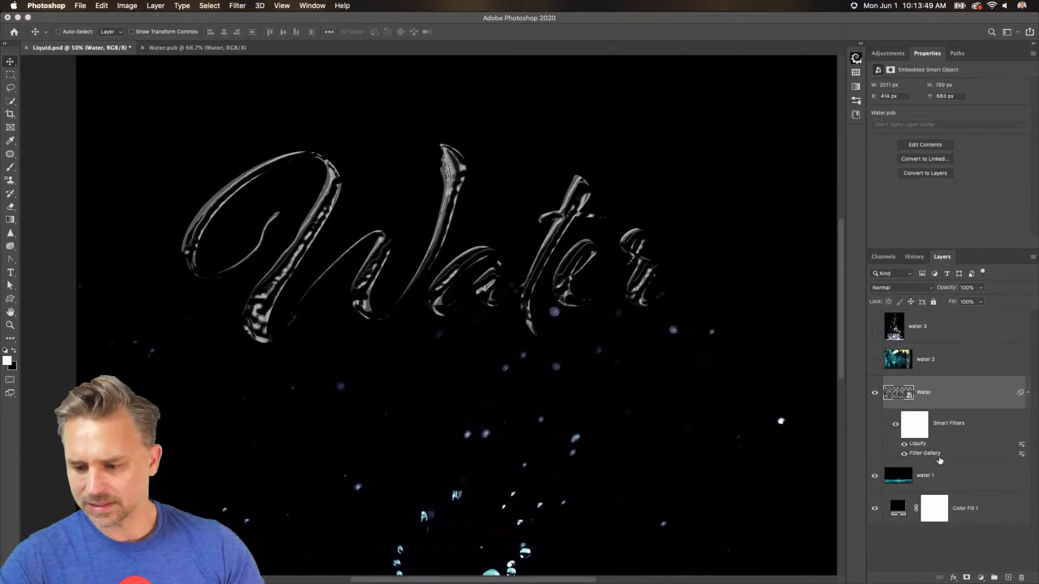
In the Water smart object's overlay gradient, add a light gray stop just inside the light end and make the end stop white.
double_click(894, 394)
double_click(926, 349)
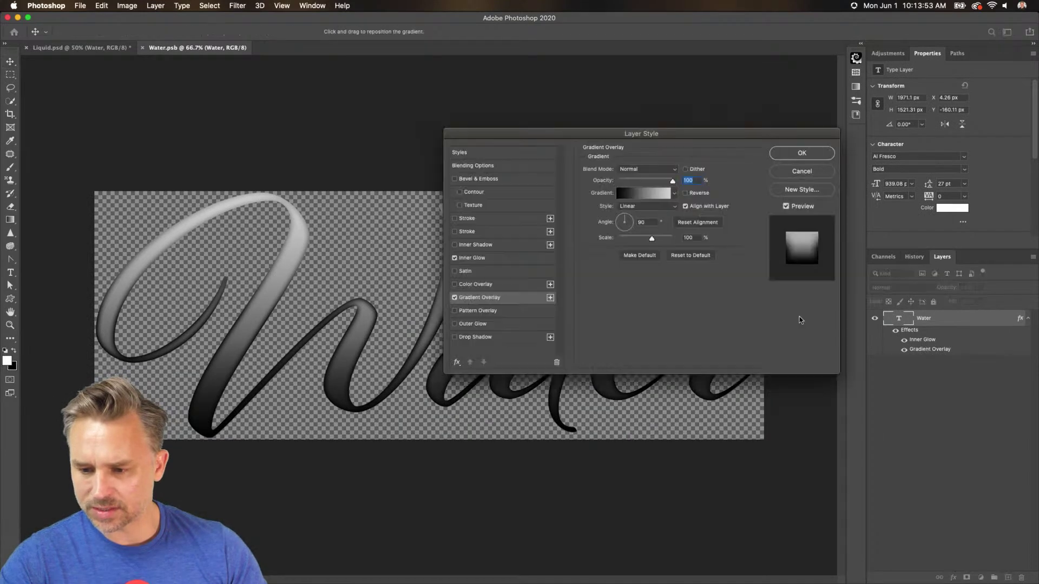
left_click(642, 195)
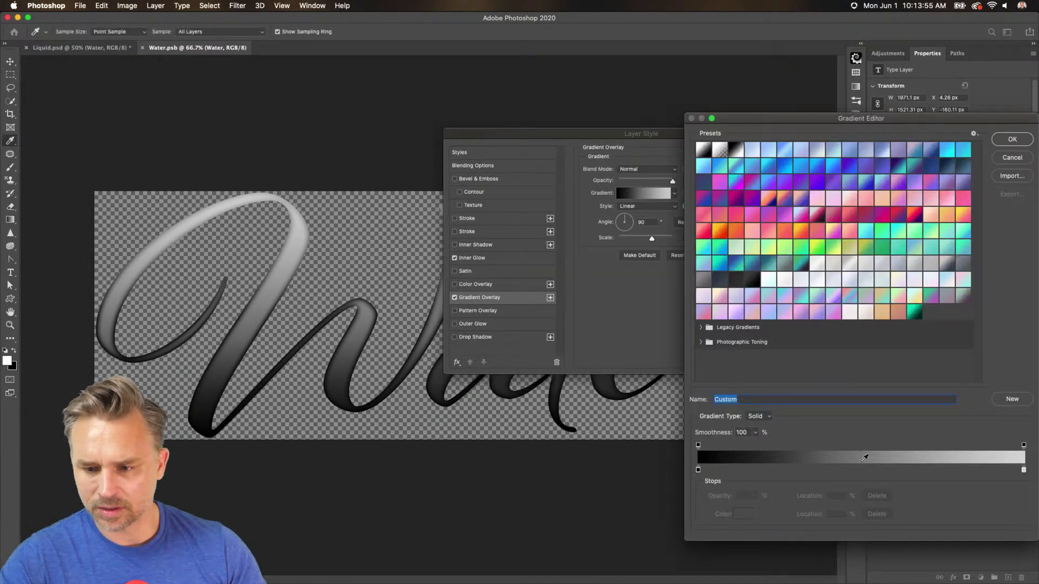
left_click_drag(1025, 471, 984, 471)
left_click(1024, 471)
double_click(1024, 470)
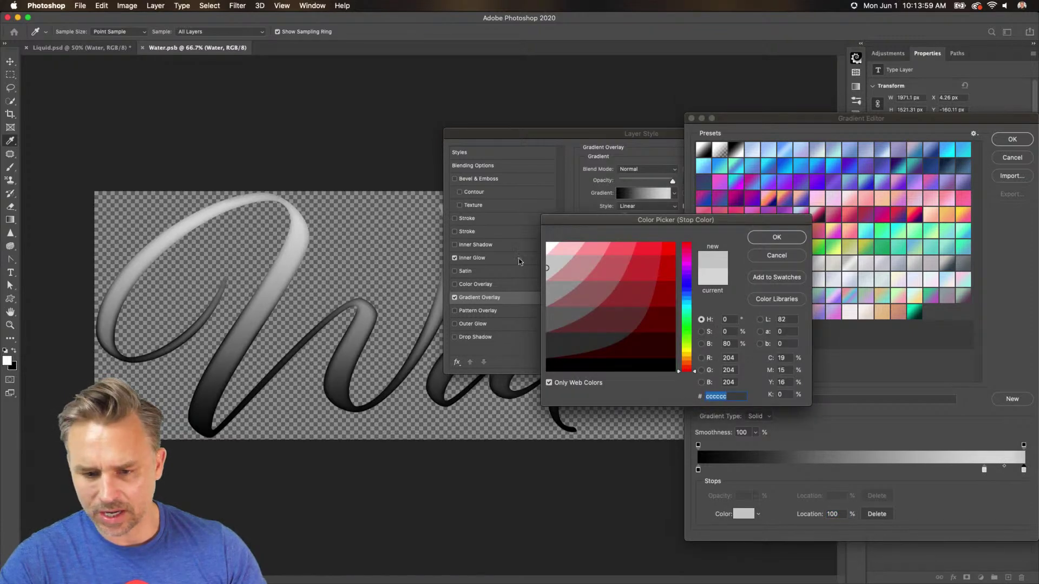
left_click(547, 245)
left_click(762, 238)
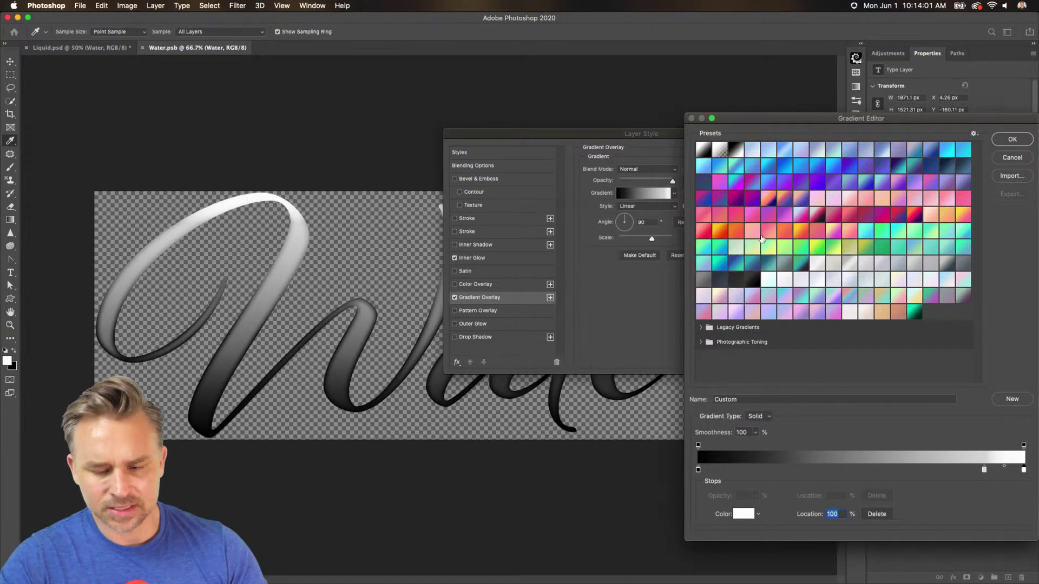
Apply the edited gradient and layer style, and save and close the Water smart object.
left_click(1011, 140)
left_click(801, 153)
key("v")
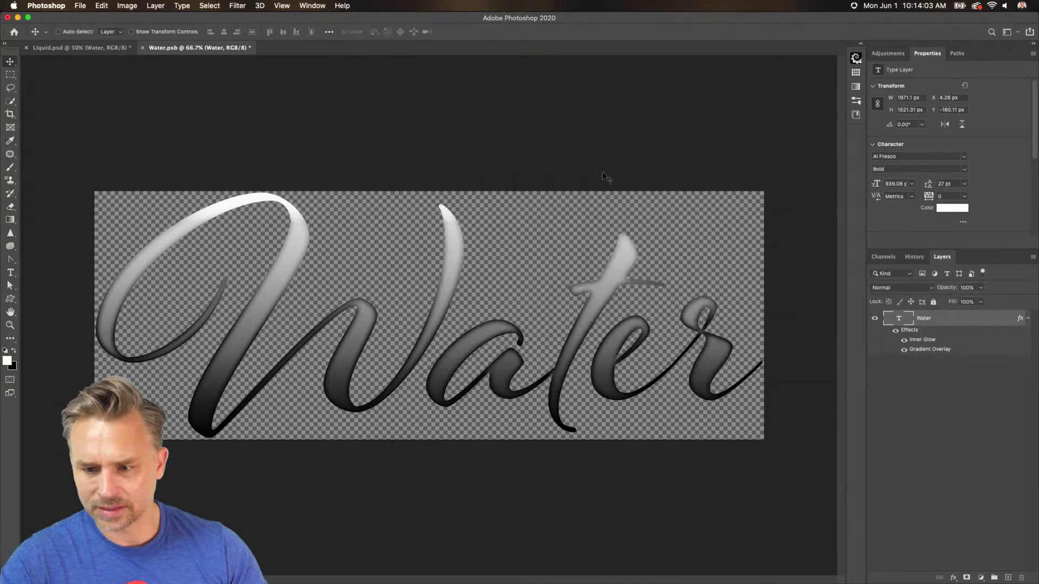
key("super+s")
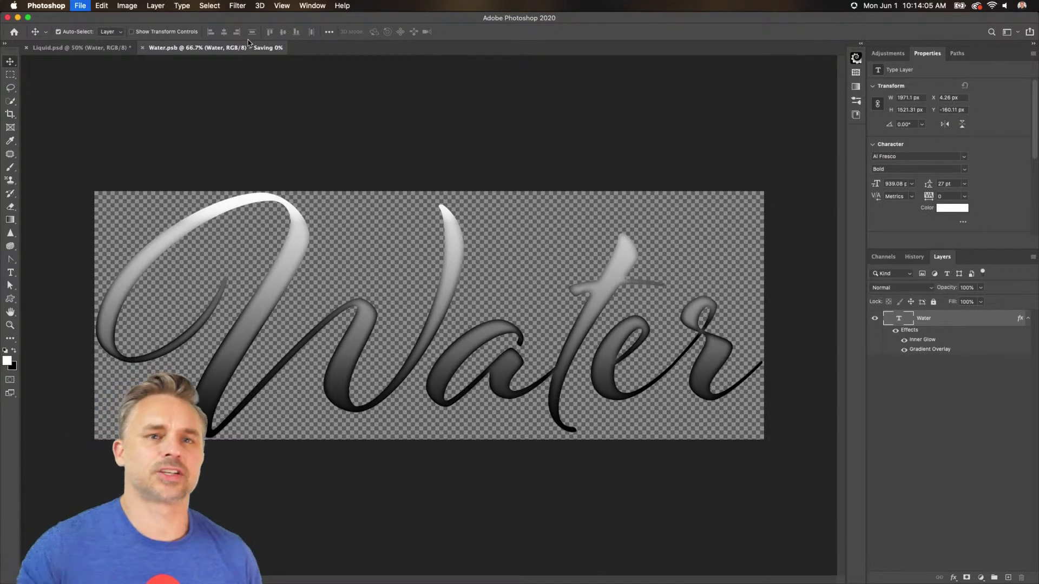
key("super+w")
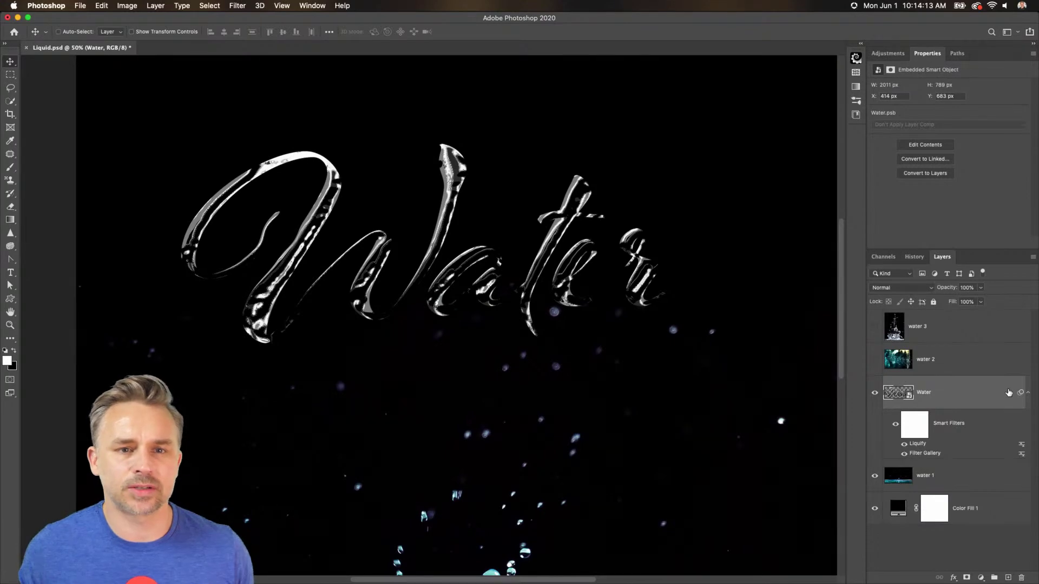
Duplicate the Water layer and collapse the smart filter list of the lower copy.
key("super+j")
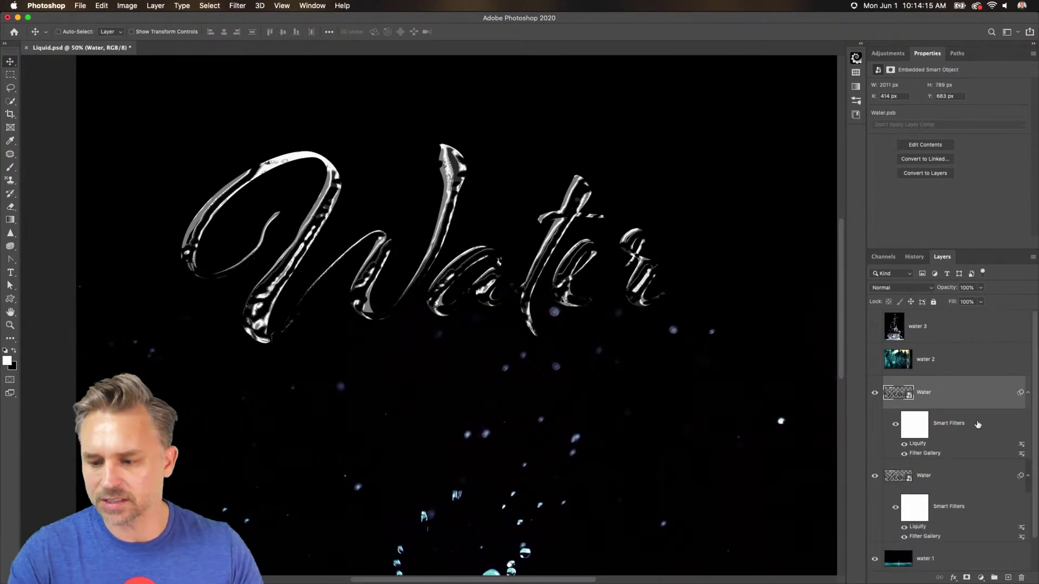
left_click(1027, 393)
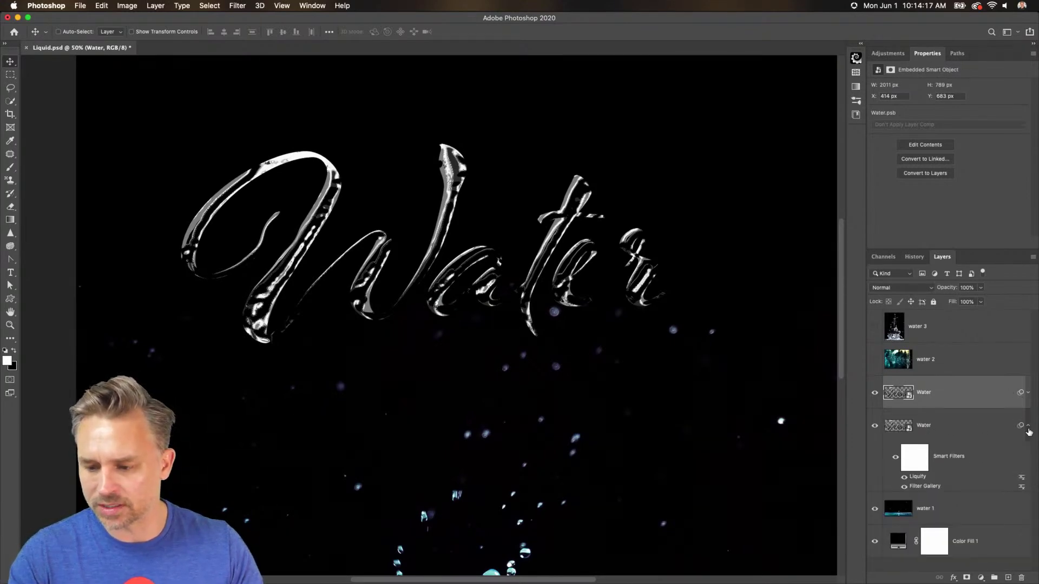
left_click(1028, 427)
left_click(1027, 393)
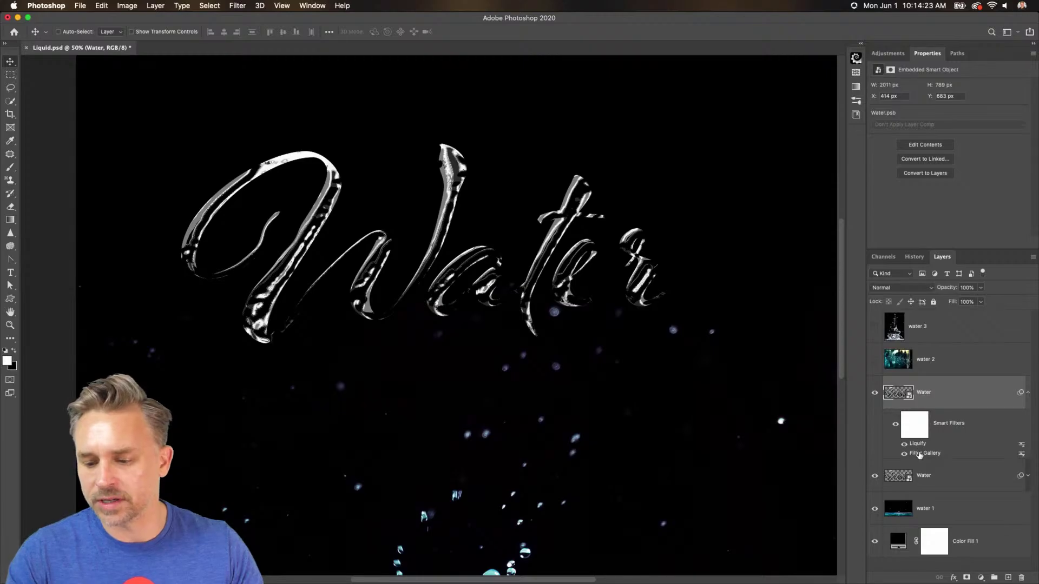
Open the upper Water copy's Filter Gallery and set the top Chrome effect's Detail to 2 and Smoothness to 8.
double_click(923, 454)
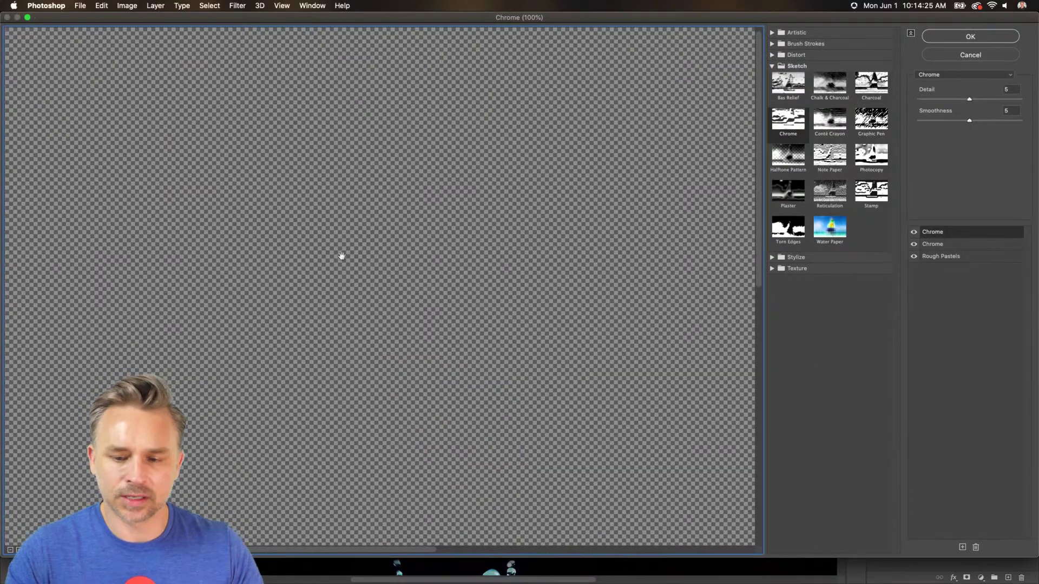
left_click_drag(342, 256, 58, 162)
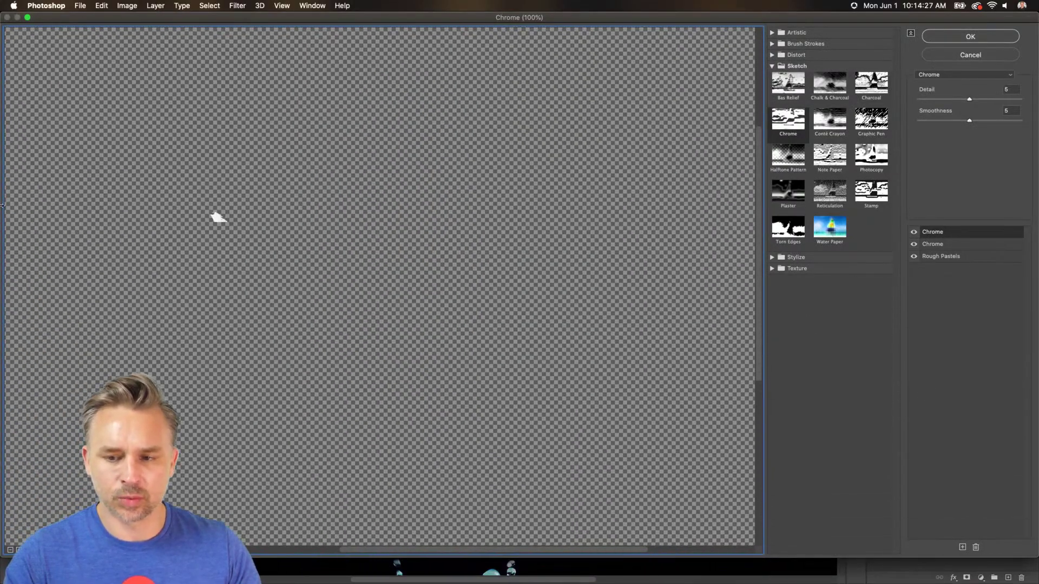
left_click_drag(364, 434, 753, 335)
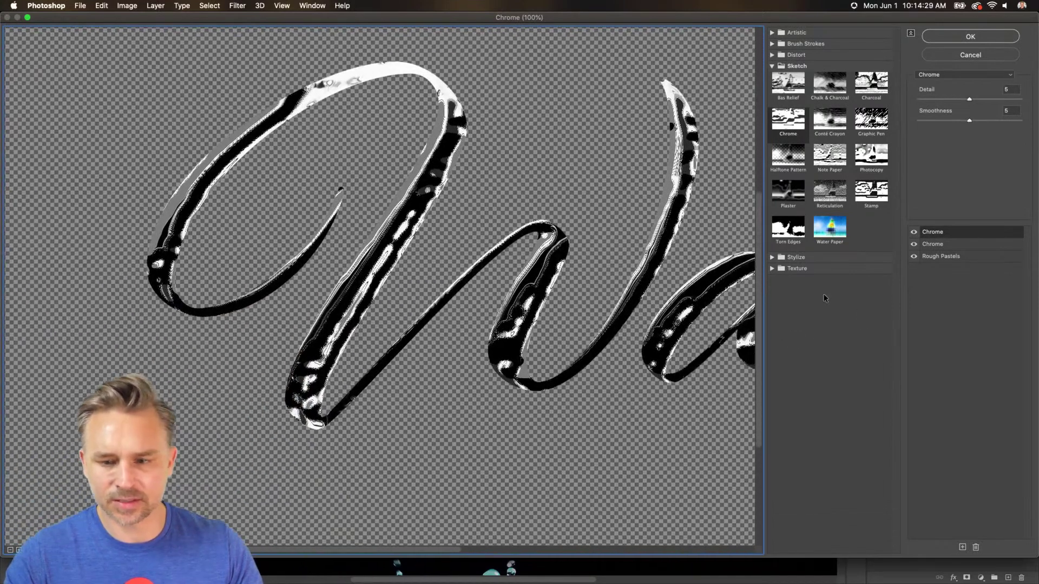
left_click_drag(969, 99, 943, 99)
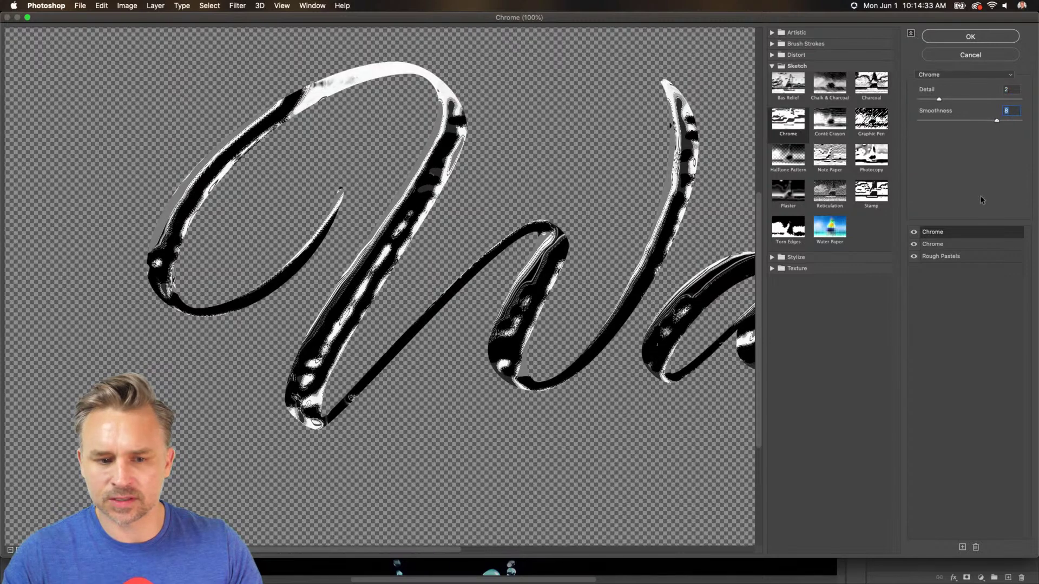
Hide the middle Chrome effect, comparing the result with Rough Pastels hidden and shown.
left_click(945, 247)
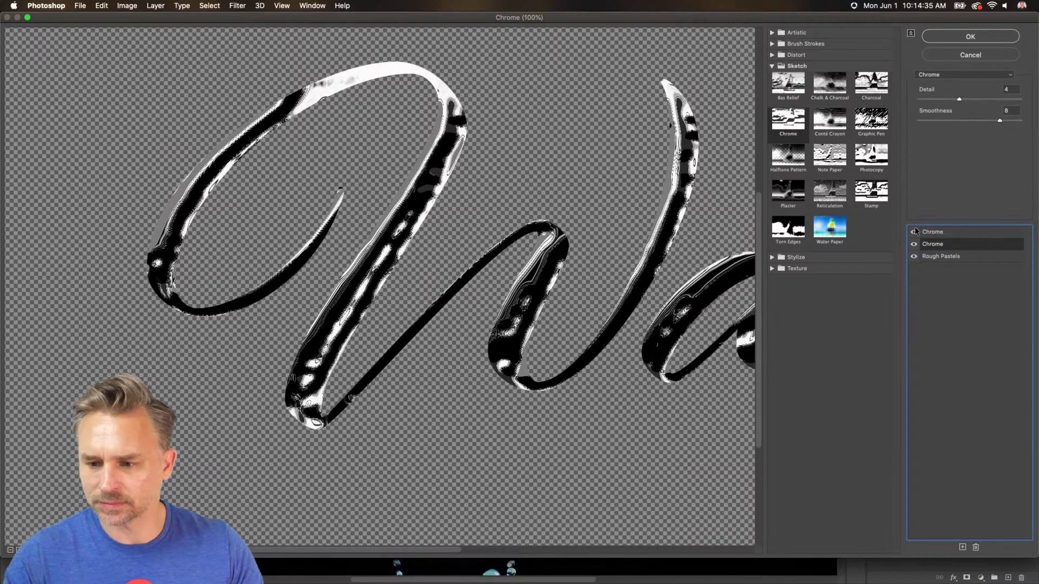
left_click(912, 249)
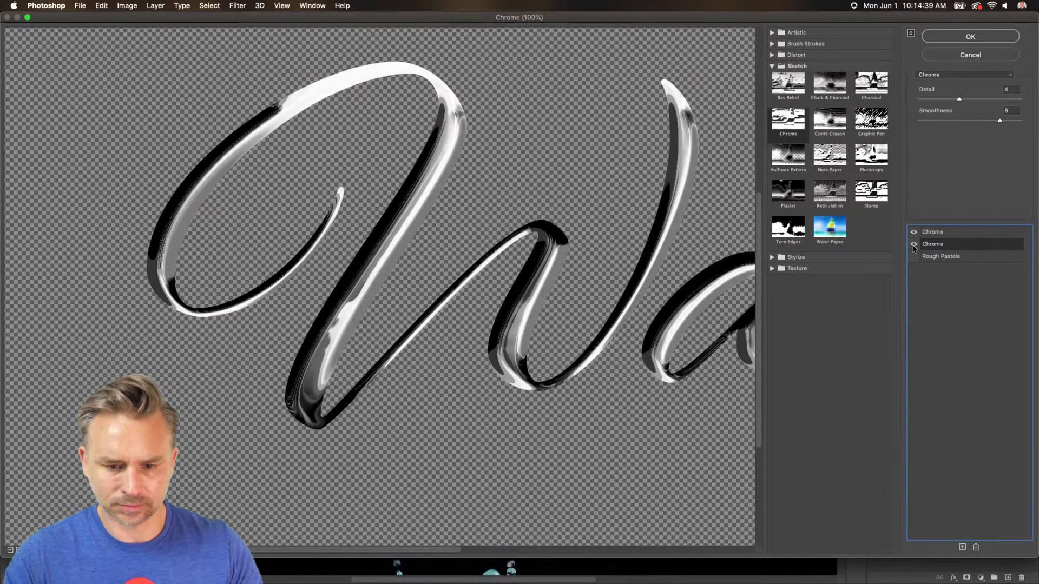
left_click(913, 257)
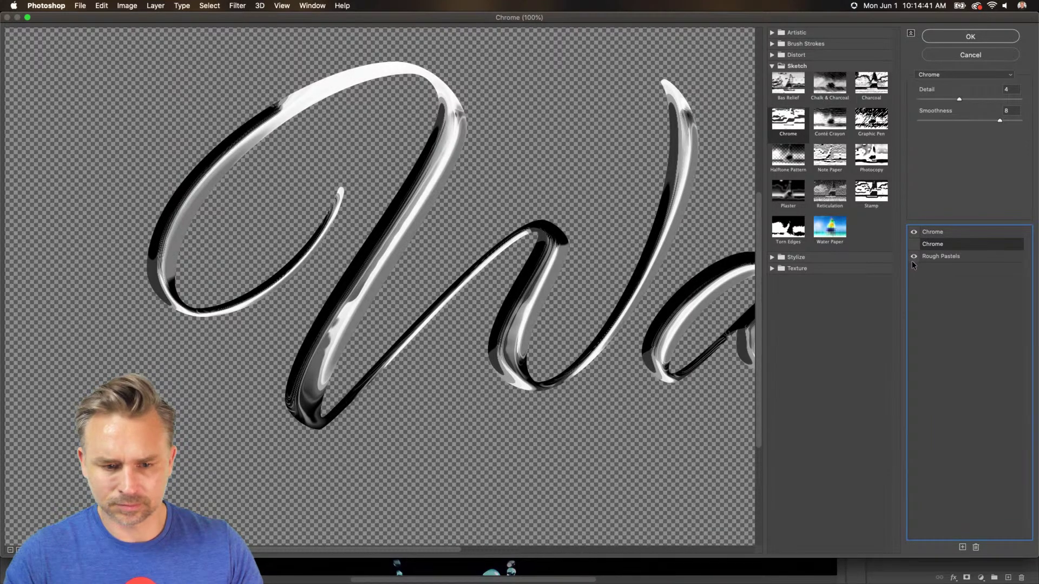
Set the Rough Pastels effect's Stroke Length to 36.
left_click(948, 257)
left_click(946, 100)
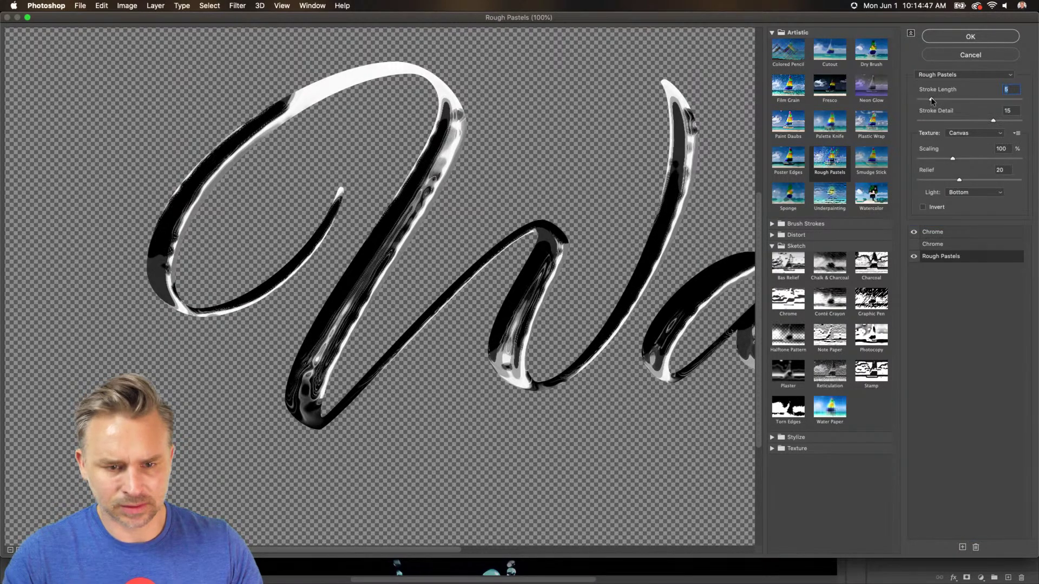
left_click(1009, 101)
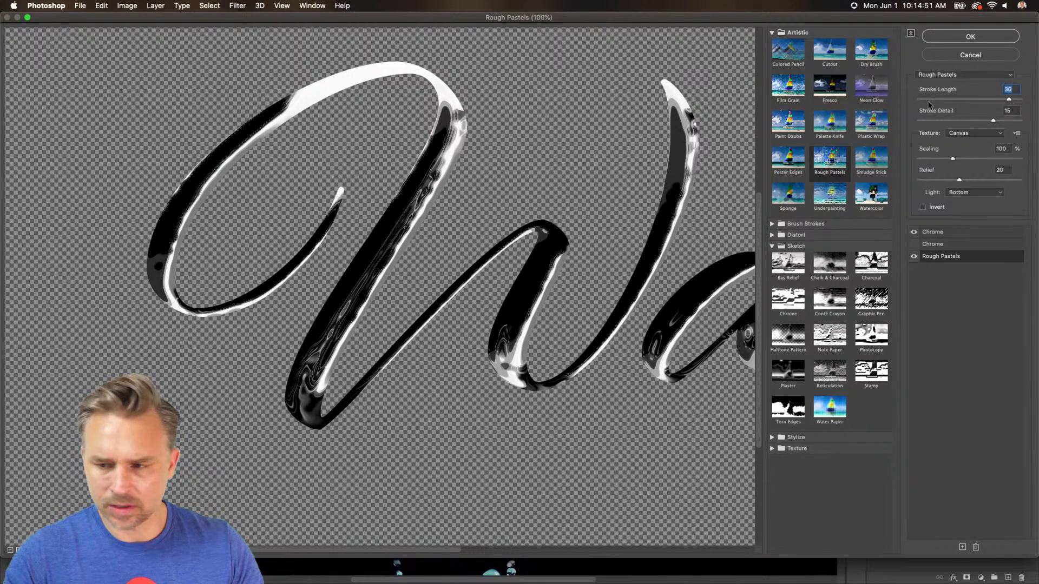
Set the top Chrome effect's Smoothness to 10, turn the middle Chrome effect back on, and apply the Filter Gallery.
left_click(954, 239)
left_click_drag(1013, 122, 1036, 126)
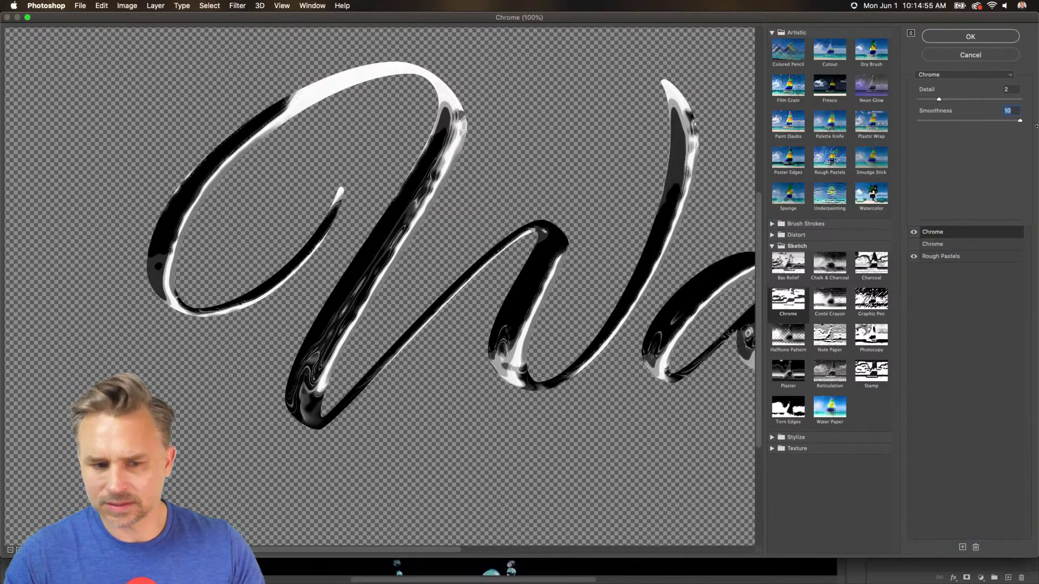
left_click(913, 245)
left_click(914, 245)
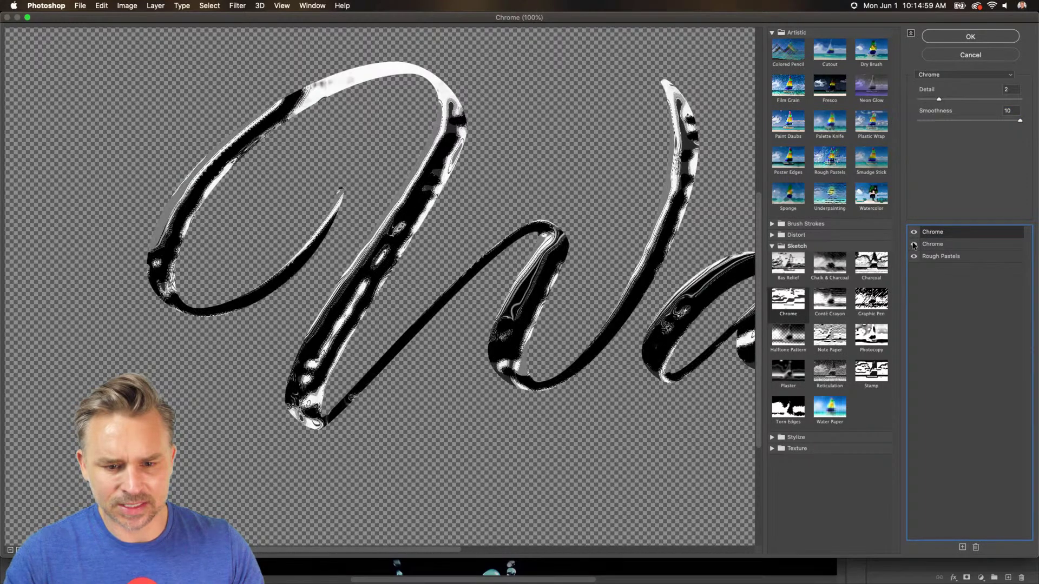
left_click(945, 36)
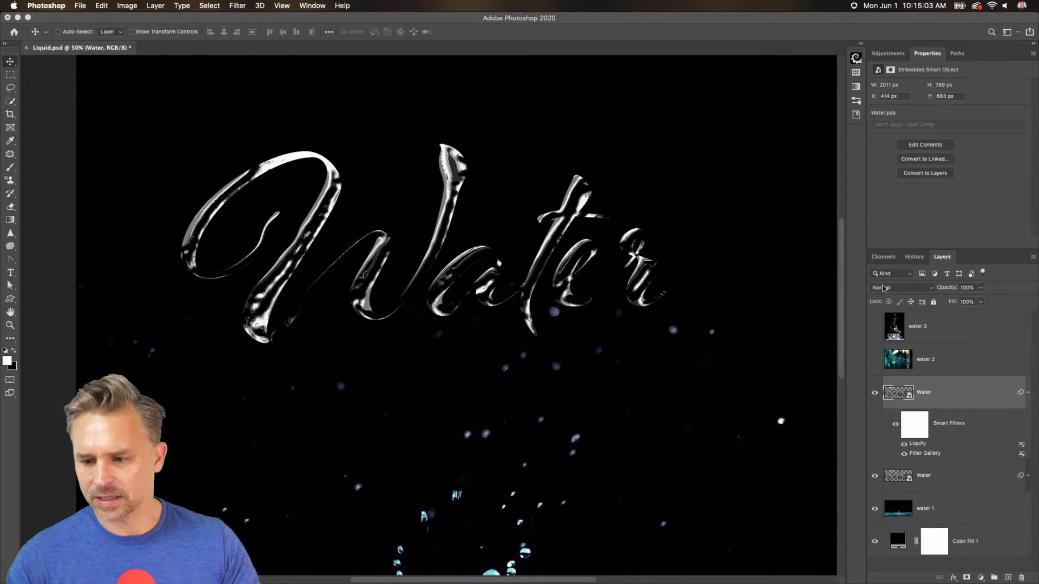
Set the upper Water layer's blend mode to Lighten and compare the text with that layer hidden and shown.
left_click(882, 289)
key("Return")
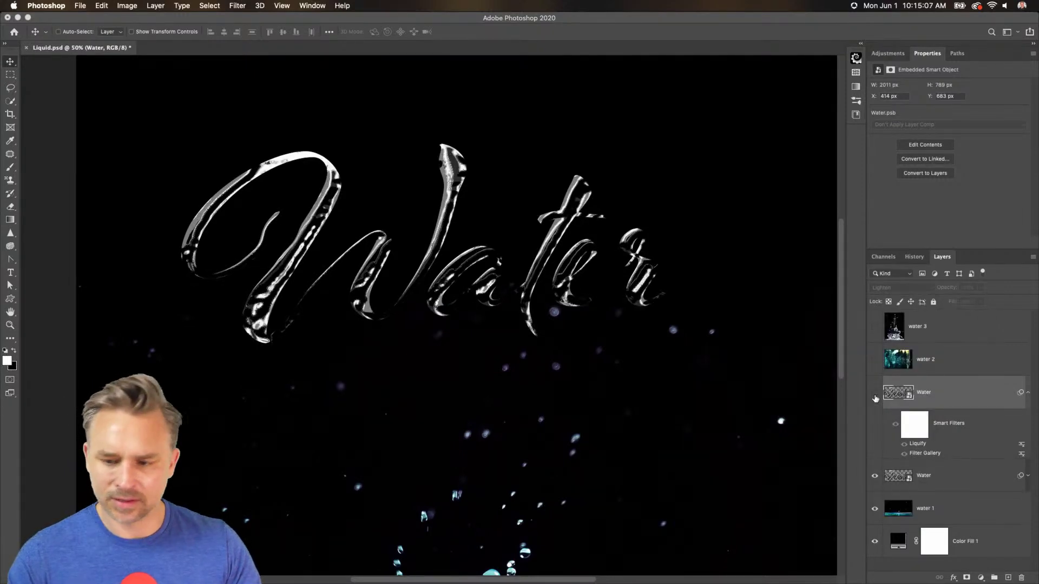
left_click(875, 394)
left_click(875, 394)
left_click(875, 393)
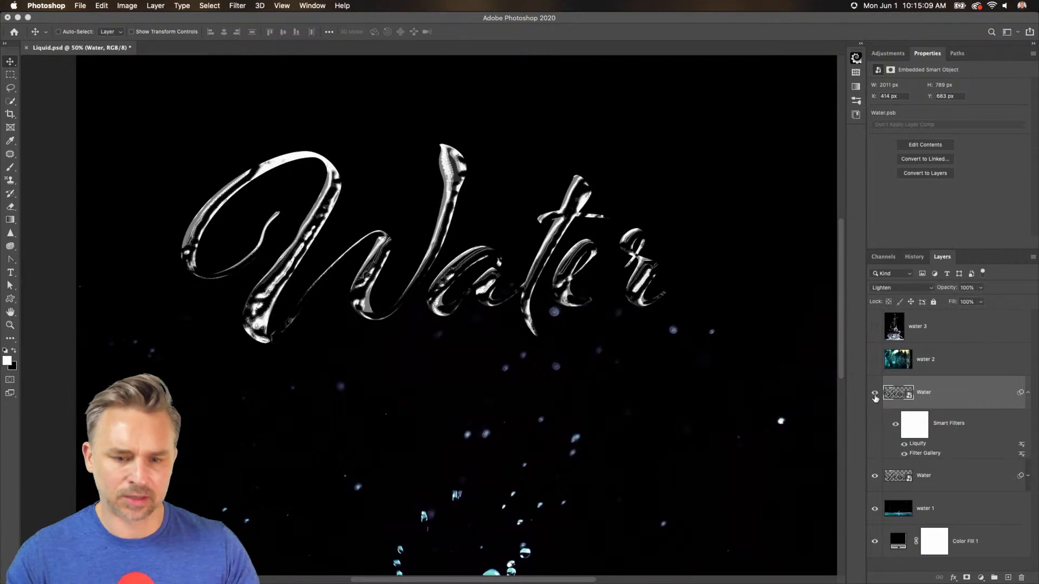
left_click(875, 393)
left_click(875, 394)
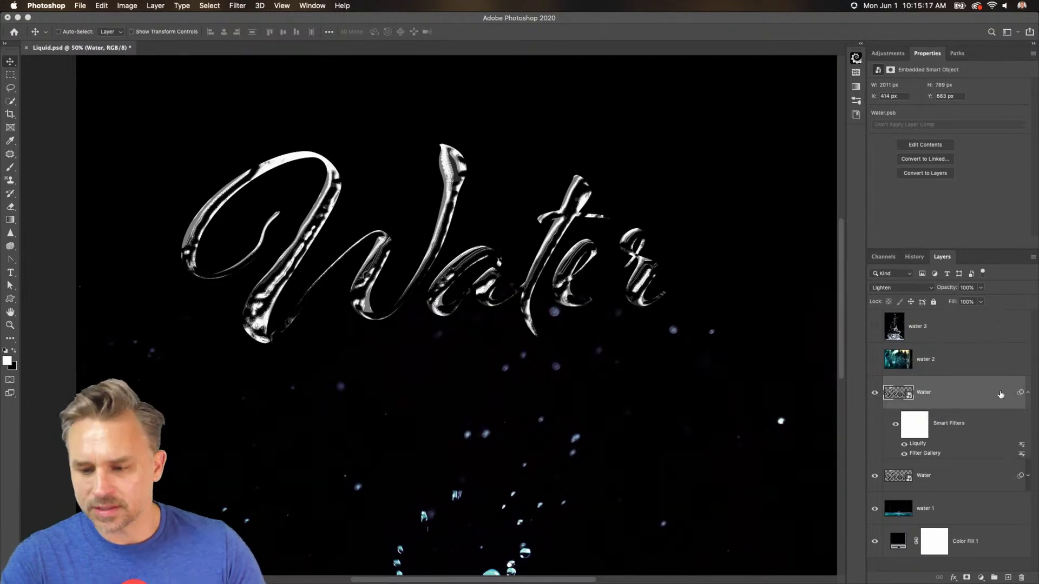
Show and select the water 2 layer, and hide the lower Water copy.
left_click(1028, 394)
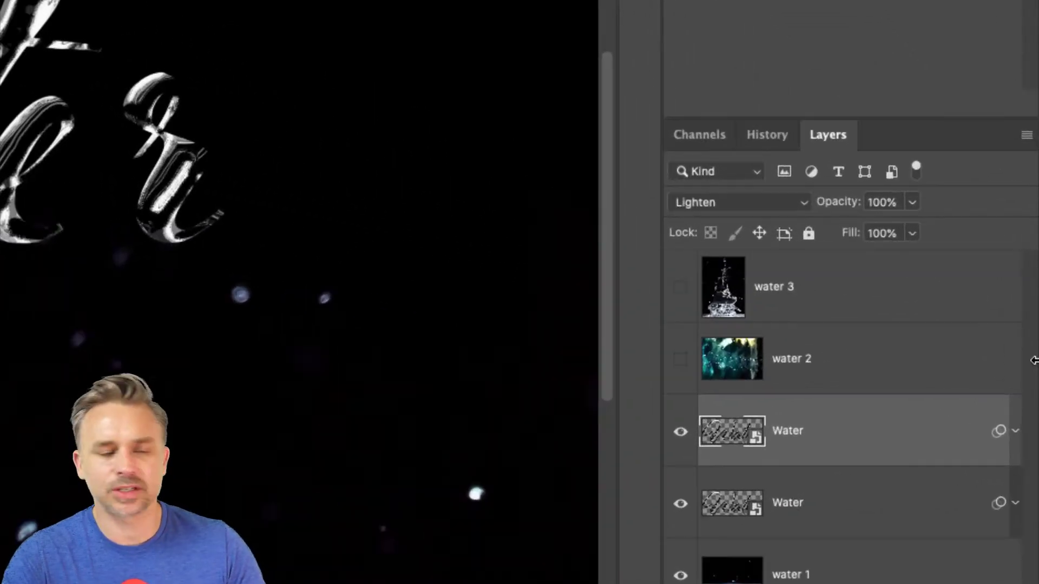
left_click(680, 359)
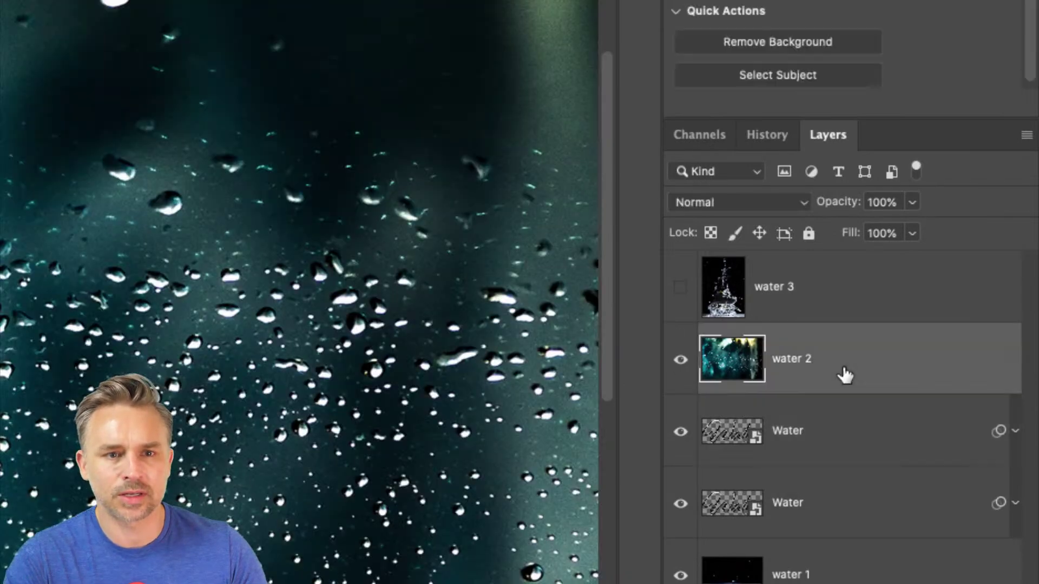
left_click(845, 375)
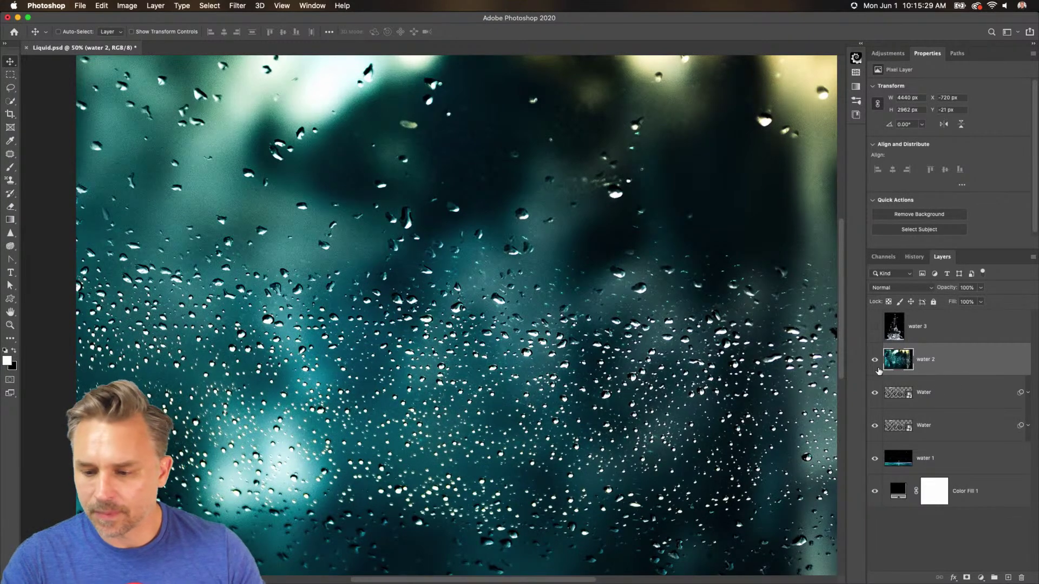
left_click(873, 433)
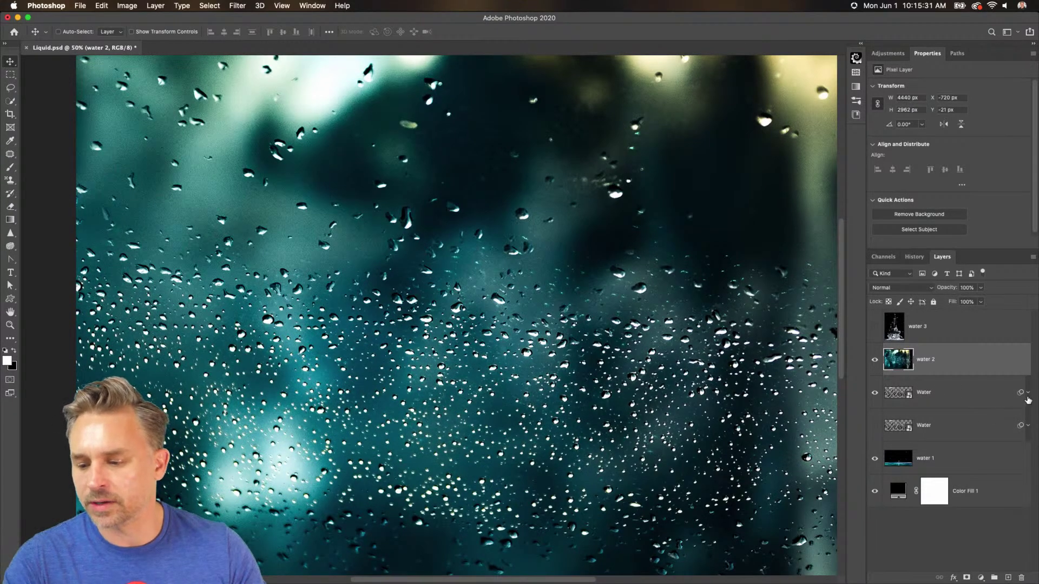
left_click(1027, 401)
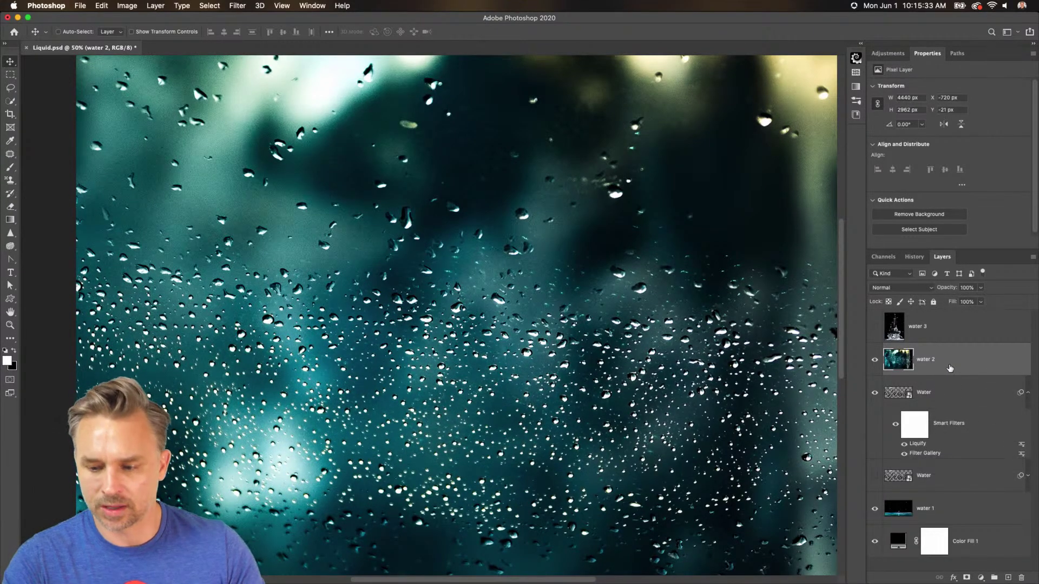
Clip the water 2 image to the upper Water layer directly beneath it.
left_click_drag(962, 376, 967, 373)
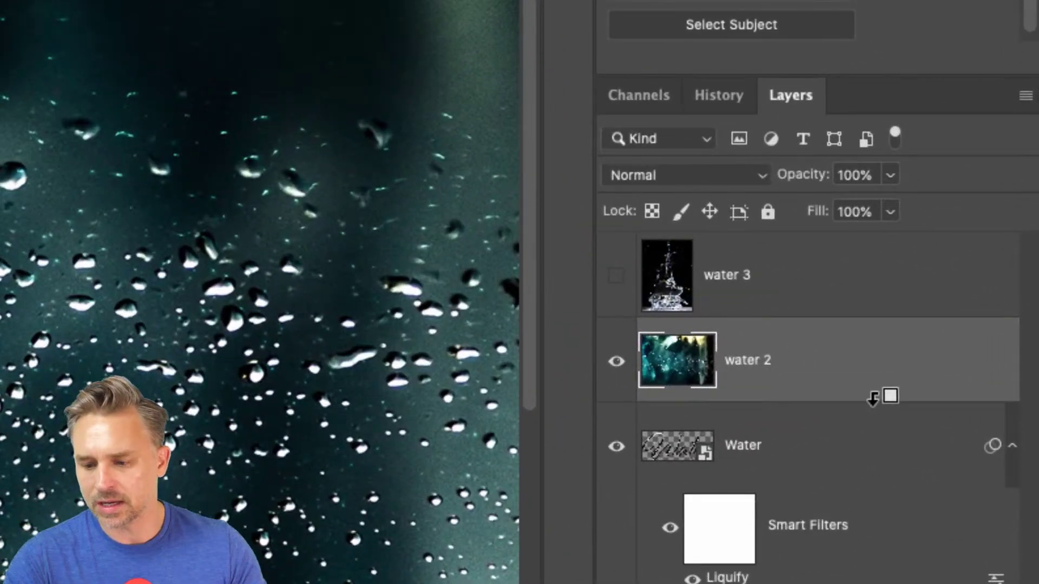
left_click(974, 375, "alt")
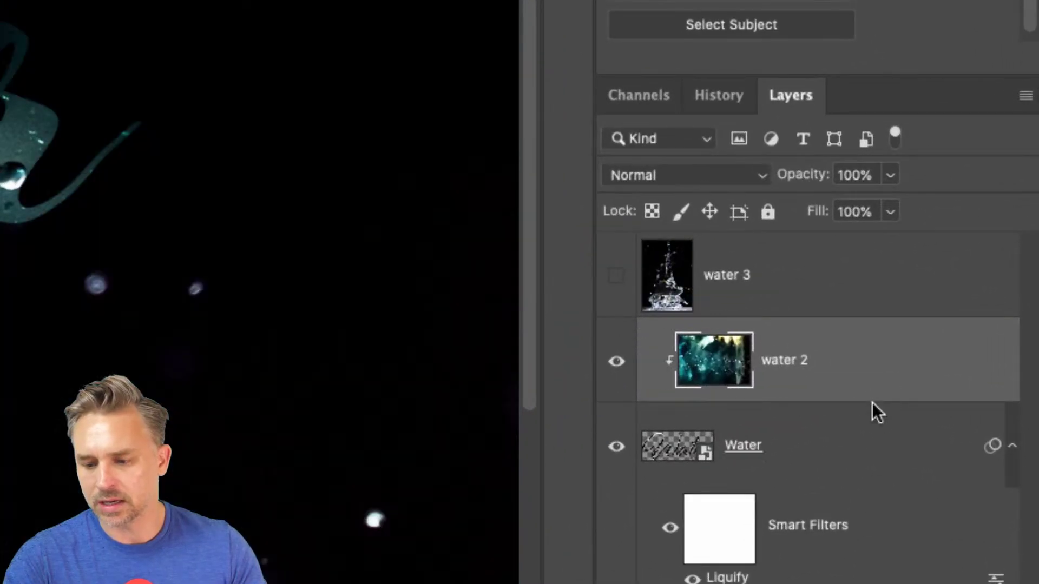
left_click_drag(872, 402, 911, 373)
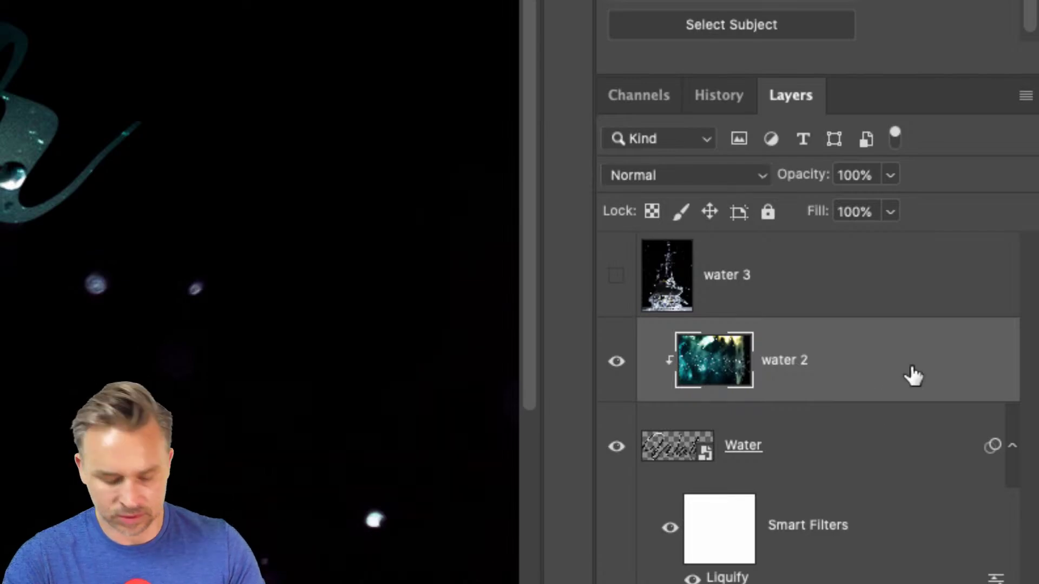
Reposition the water 2 image so its droplets fill the lettering, and set its blend mode to Overlay.
left_click_drag(378, 397, 498, 294)
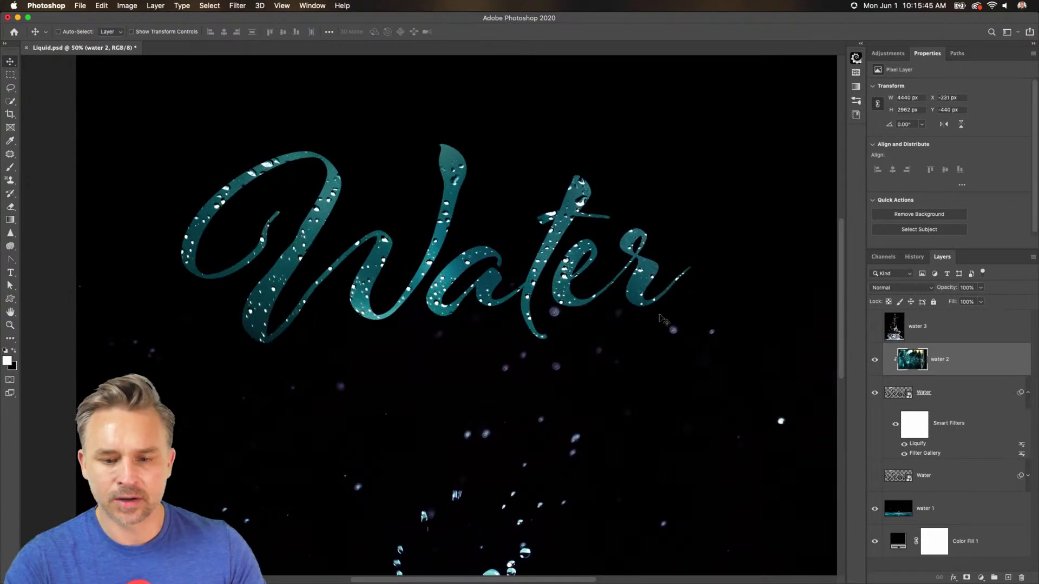
left_click(901, 288)
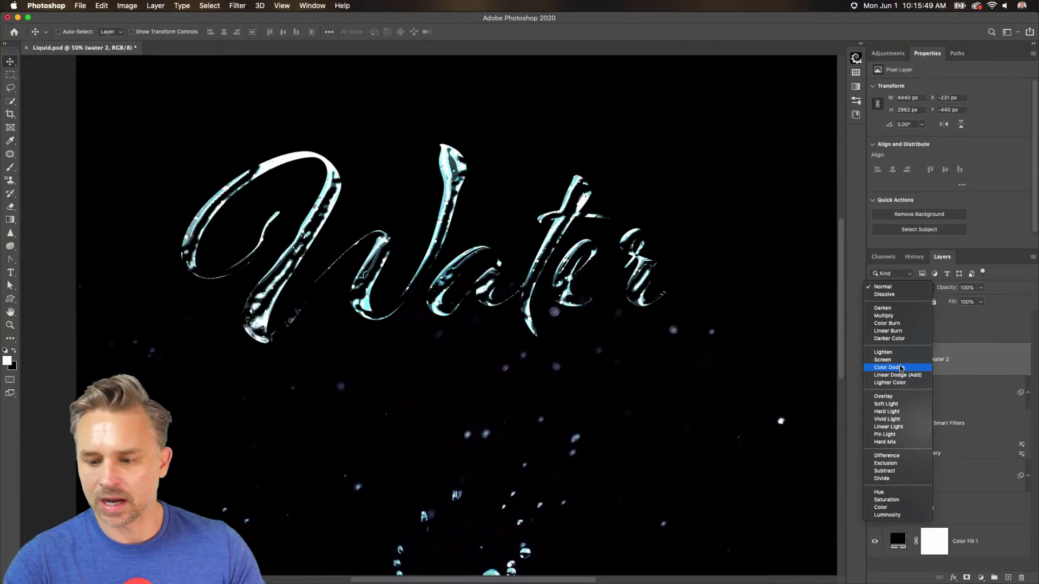
left_click(904, 397)
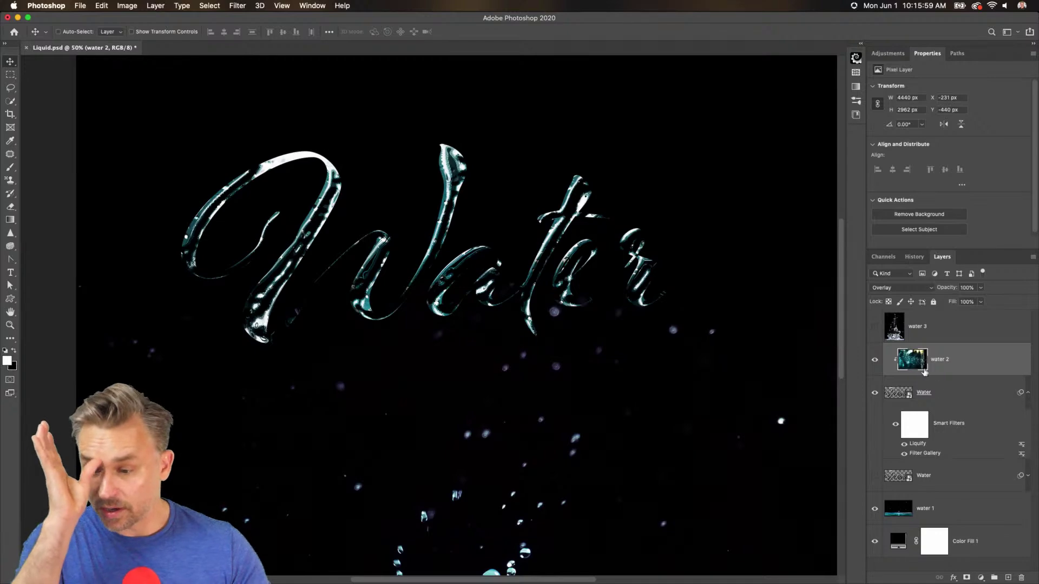
Show the water 3 layer and move its splash up over the middle of the lettering.
left_click(875, 326)
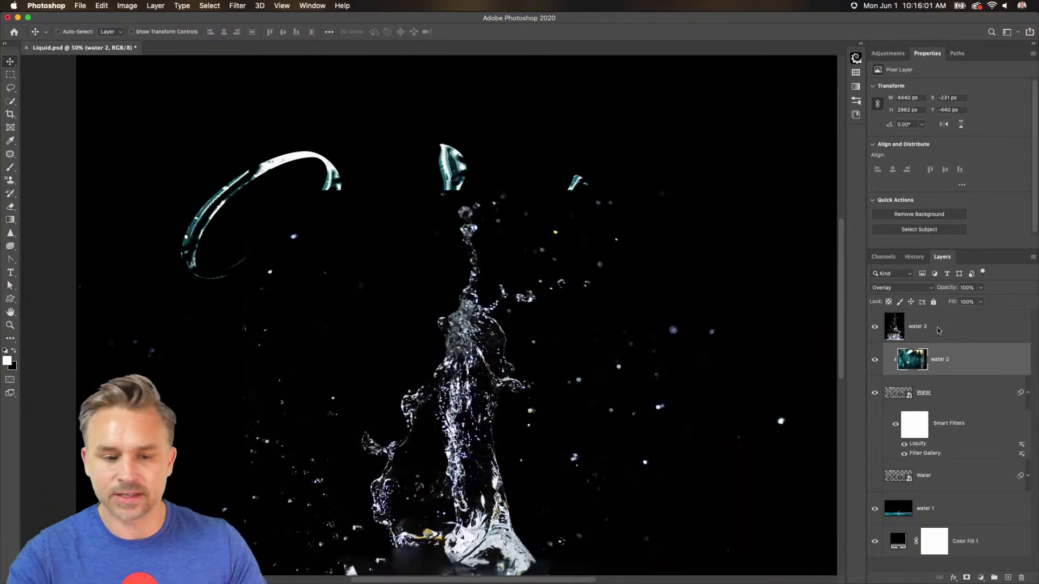
left_click(952, 328)
mouse_move(471, 433)
left_mouse_down()
mouse_move(432, 281)
mouse_move(449, 228)
mouse_move(458, 354)
mouse_move(434, 362)
left_mouse_up()
Lasso the upper part of the splash, copy it to a new layer, and hide water 3.
key("l")
mouse_move(368, 174)
left_mouse_down()
mouse_move(407, 129)
mouse_move(458, 121)
mouse_move(596, 156)
mouse_move(636, 333)
mouse_move(568, 388)
mouse_move(471, 360)
mouse_move(426, 311)
mouse_move(379, 297)
mouse_move(369, 184)
left_mouse_up()
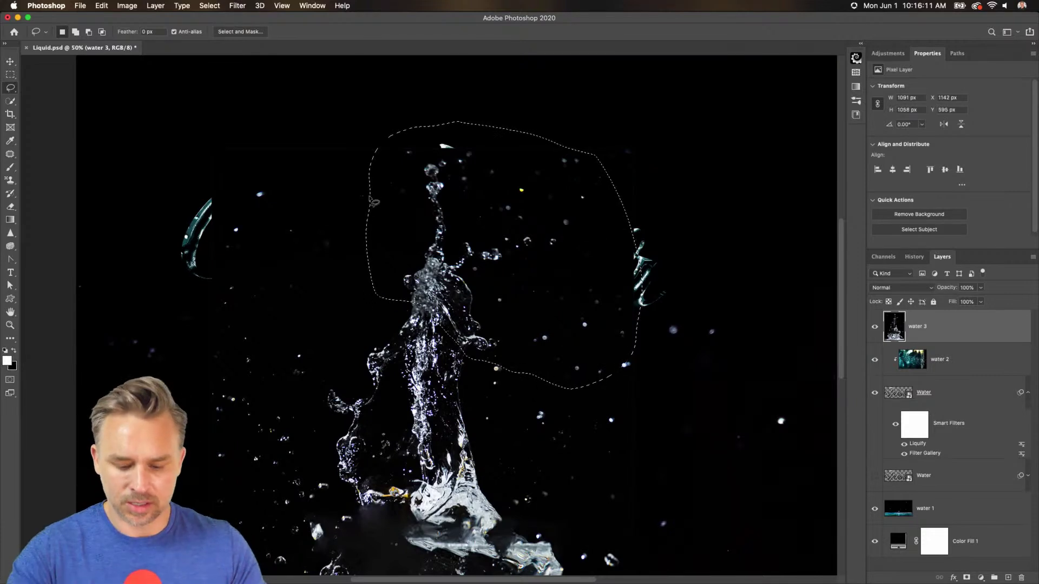
key("super+j")
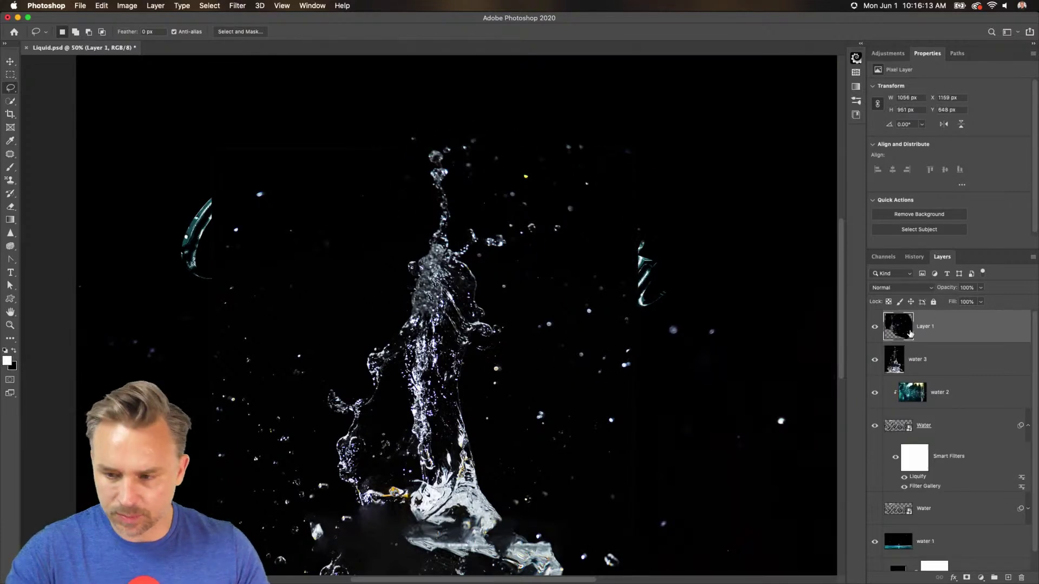
left_click(875, 360)
Set the copied splash's blend mode to Lighten and move it up and to the right above the lettering.
left_click(920, 287)
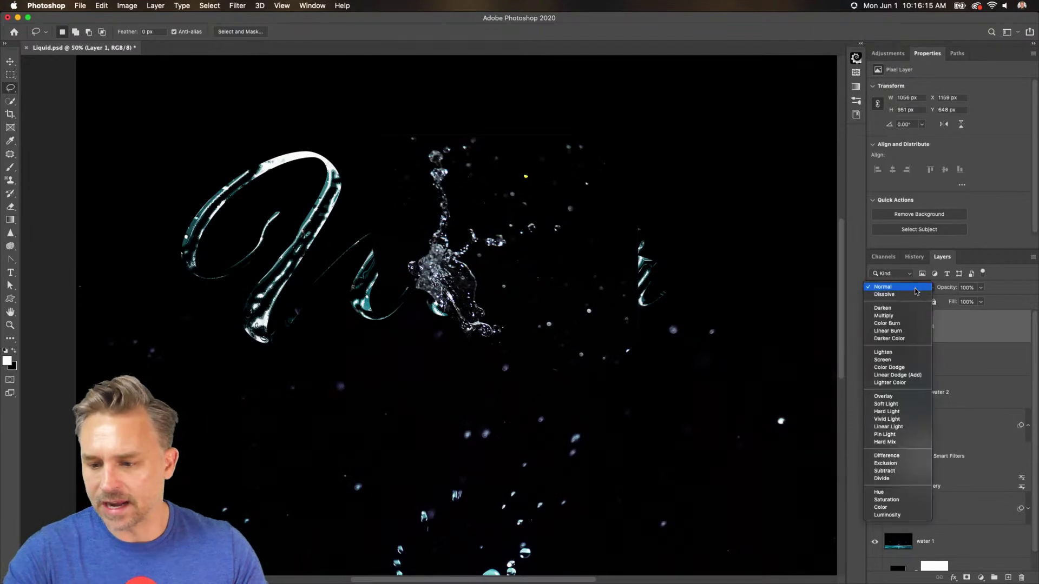
left_click(900, 353)
key("v")
left_click_drag(278, 268, 463, 172)
Scale the splash copy to about 76%, rotate it about 25°, and place it on the top of the t.
key("super+t")
left_click_drag(805, 276, 668, 221)
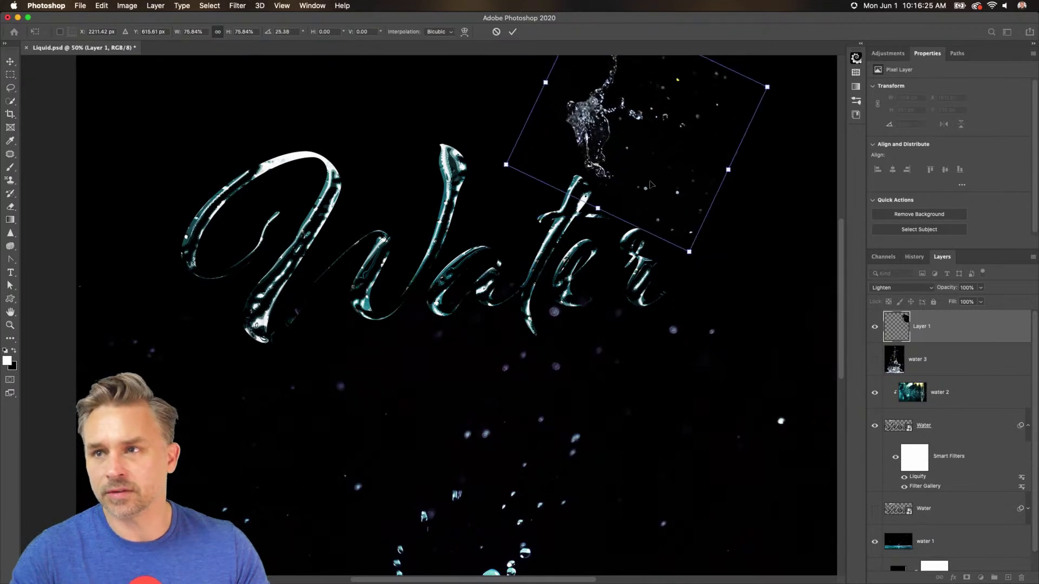
key("Return")
left_click_drag(608, 144, 612, 201)
Duplicate the splash layer toward the W and flip the copy vertically.
scroll(539, 103, "up", 2)
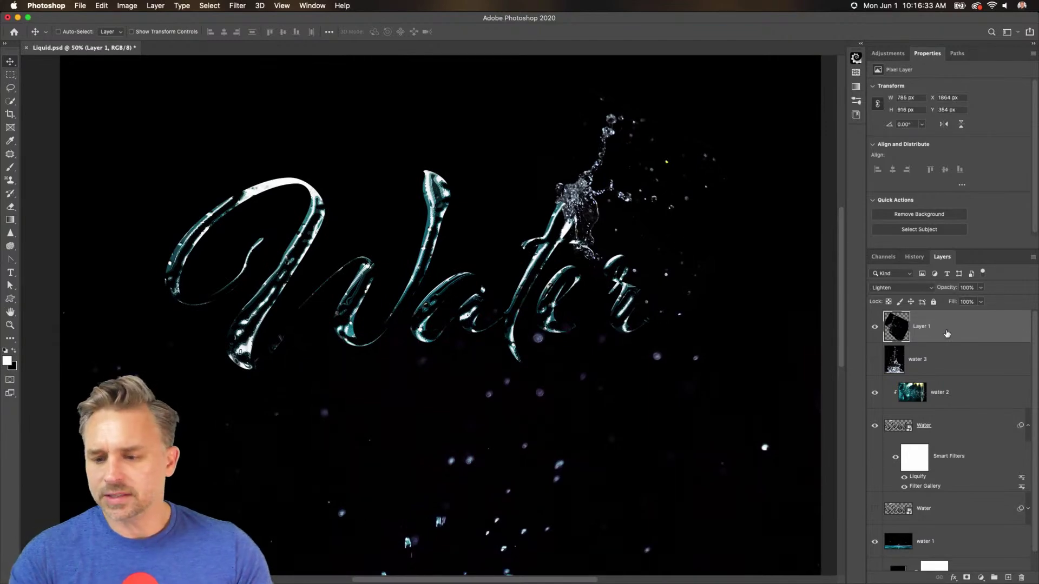
left_click_drag(534, 202, 321, 171, "alt")
key("ctrl+t")
right_click(377, 161)
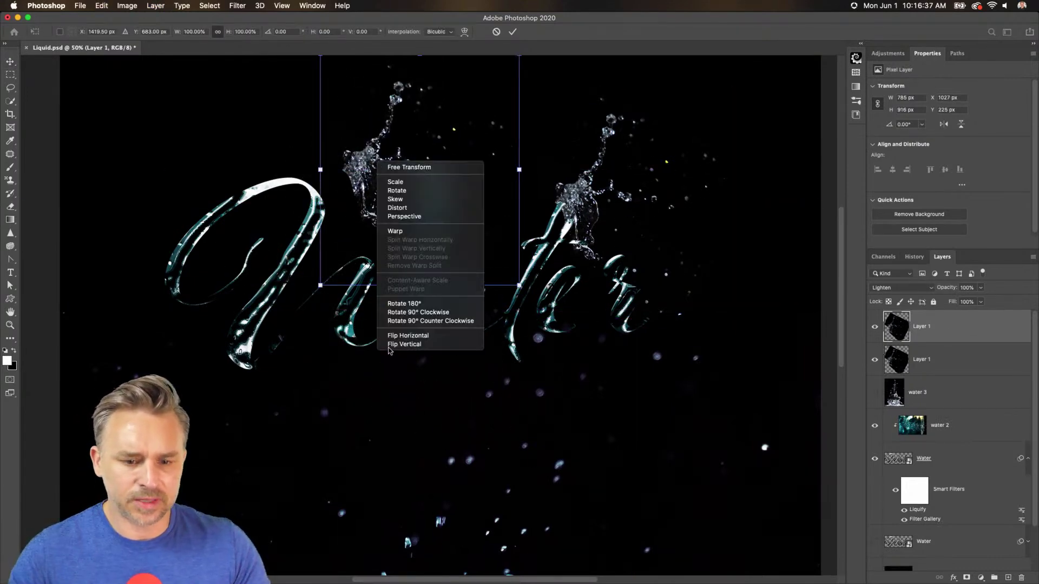
left_click(390, 344)
Rotate the flipped splash and place it at the lower end of the W's first downstroke.
left_click_drag(405, 203, 297, 343)
left_click_drag(206, 489, 249, 482)
key("Return")
left_click_drag(240, 387, 277, 355)
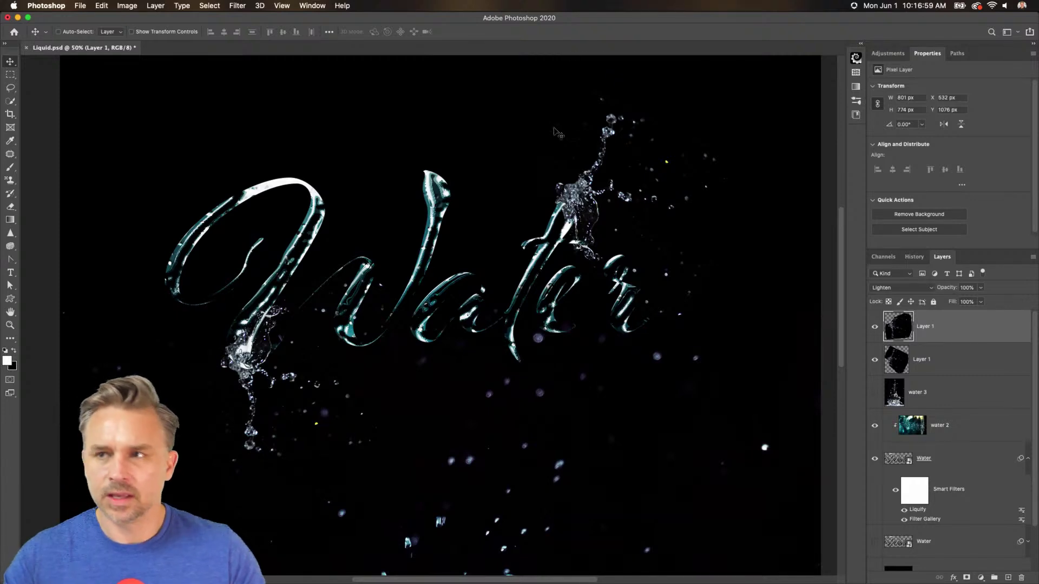
Release water 2 from its clipping mask and set its blend mode to Normal.
double_click(991, 53)
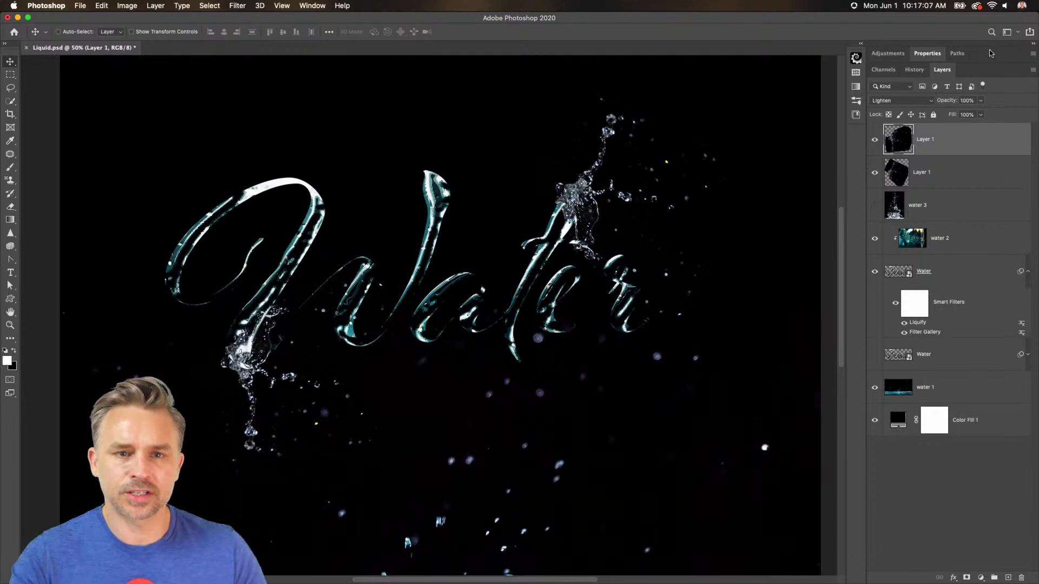
left_click(965, 250)
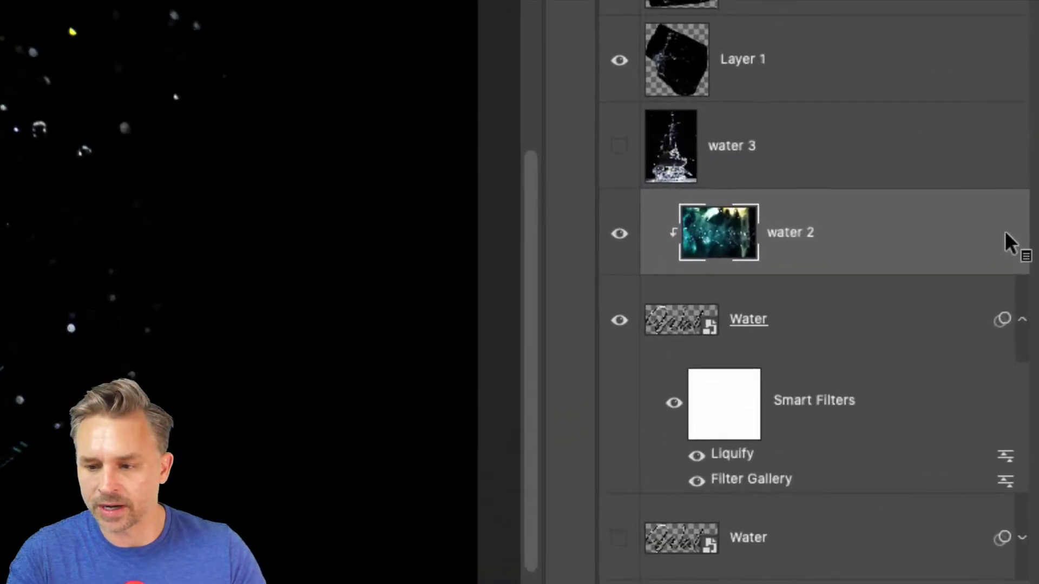
mouse_move(895, 301)
left_mouse_down()
mouse_move(901, 271)
mouse_move(903, 285)
left_mouse_up()
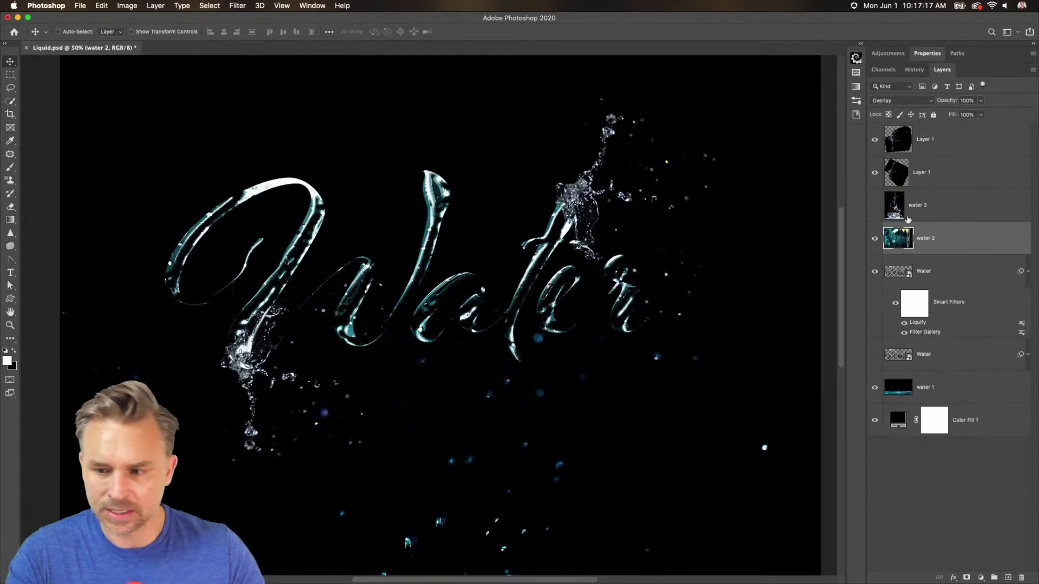
left_click(882, 102)
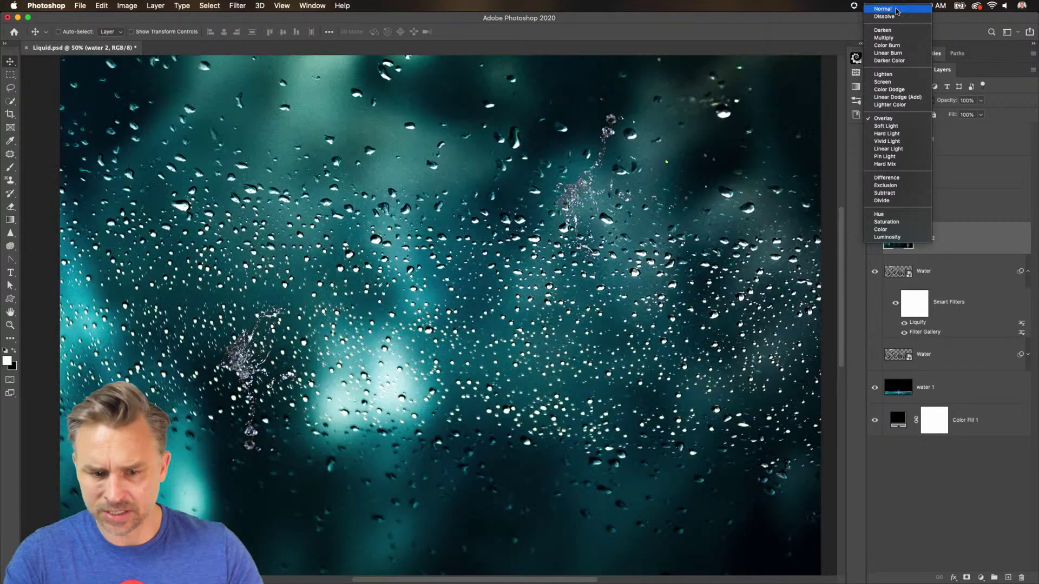
left_click(887, 9)
Create a clipping mask from water 2 on the Water layer and release it again.
right_click(968, 242)
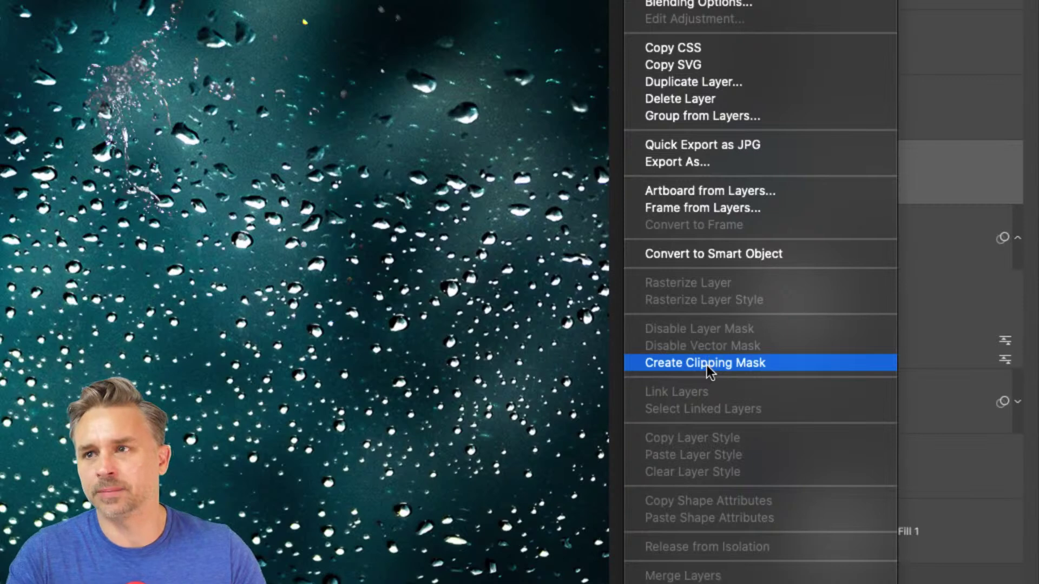
left_click(725, 367)
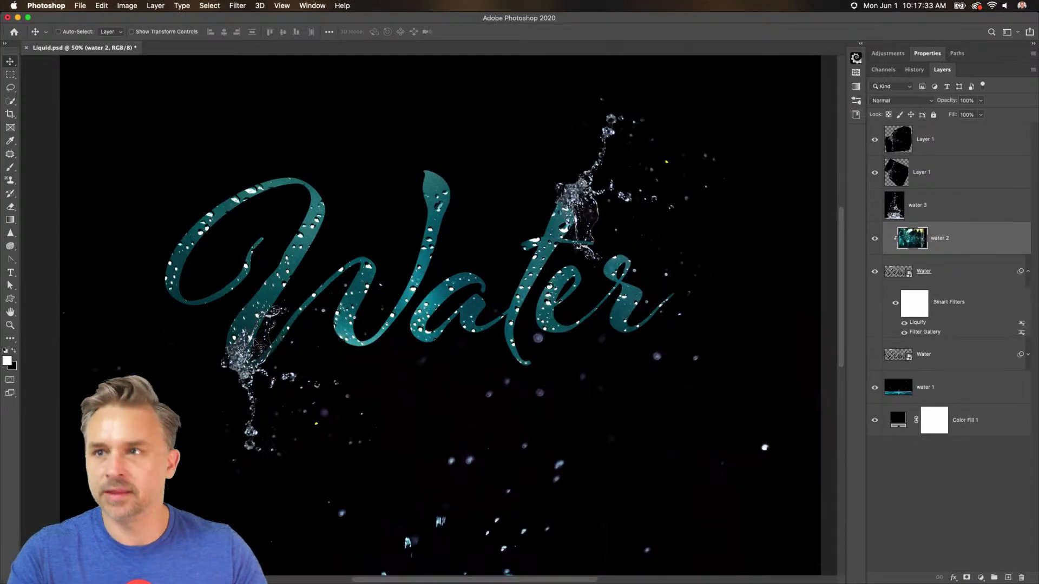
left_click(969, 250, "alt")
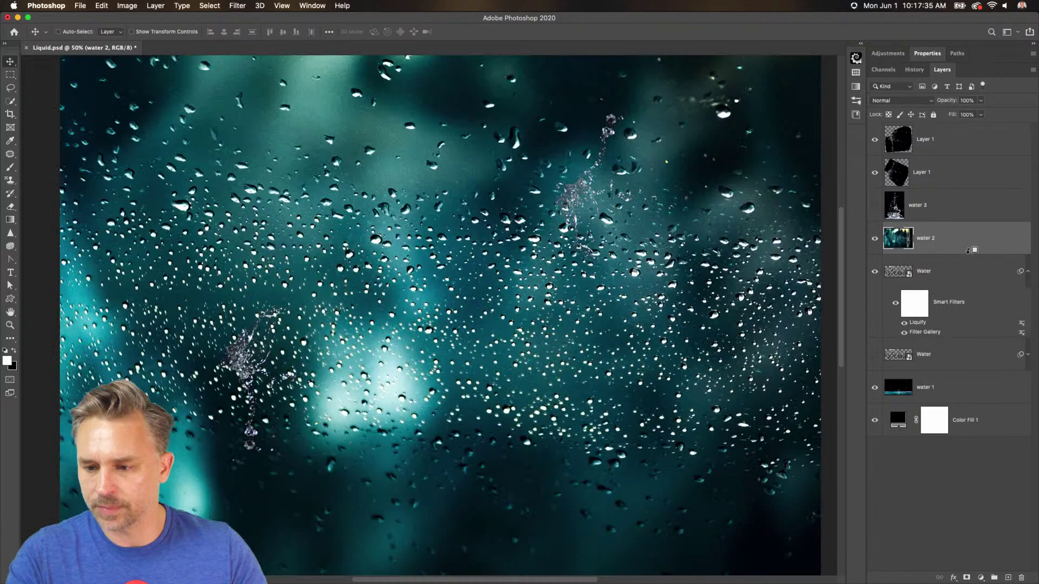
Move both splash layers below water 2 so they sit directly above the visible Water text layer.
left_click(934, 151)
left_click(920, 178, "shift")
left_click_drag(944, 176, 950, 255)
Rename both splash layers to "droplets".
double_click(918, 238)
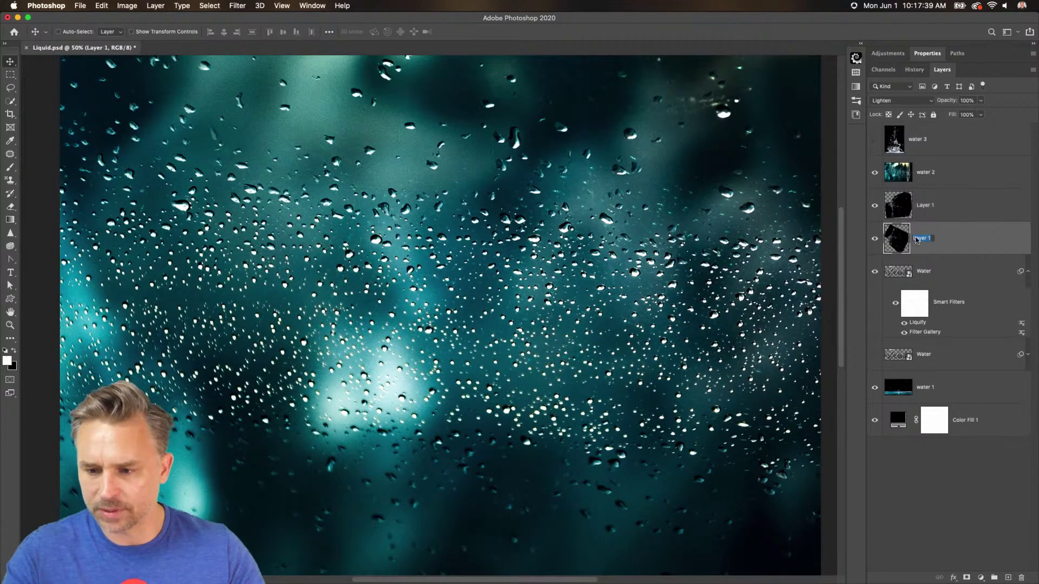
type("droplets")
key("Return")
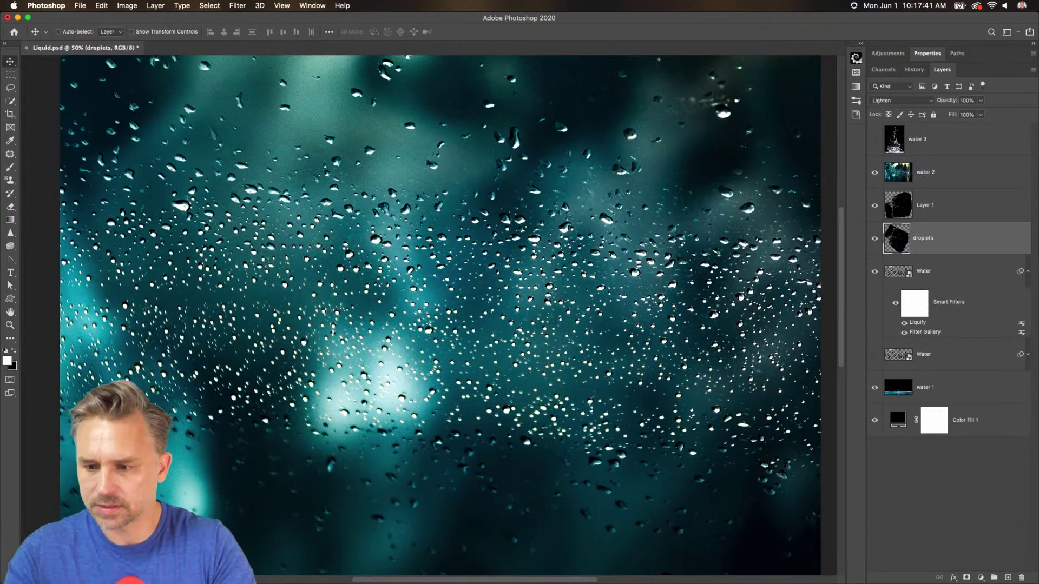
double_click(922, 239)
key("super+c")
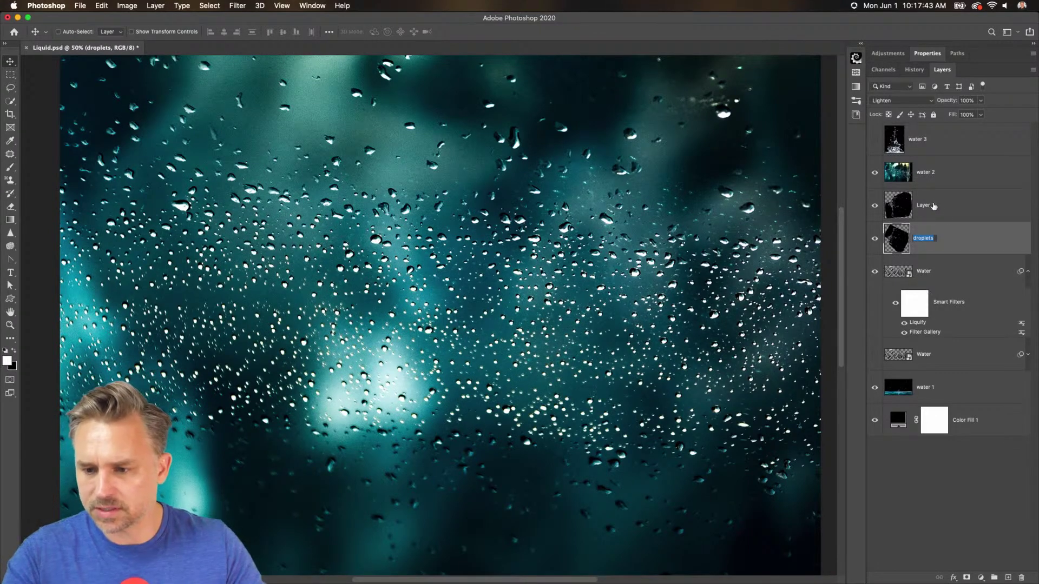
double_click(925, 207)
key("super+v")
left_click(926, 237)
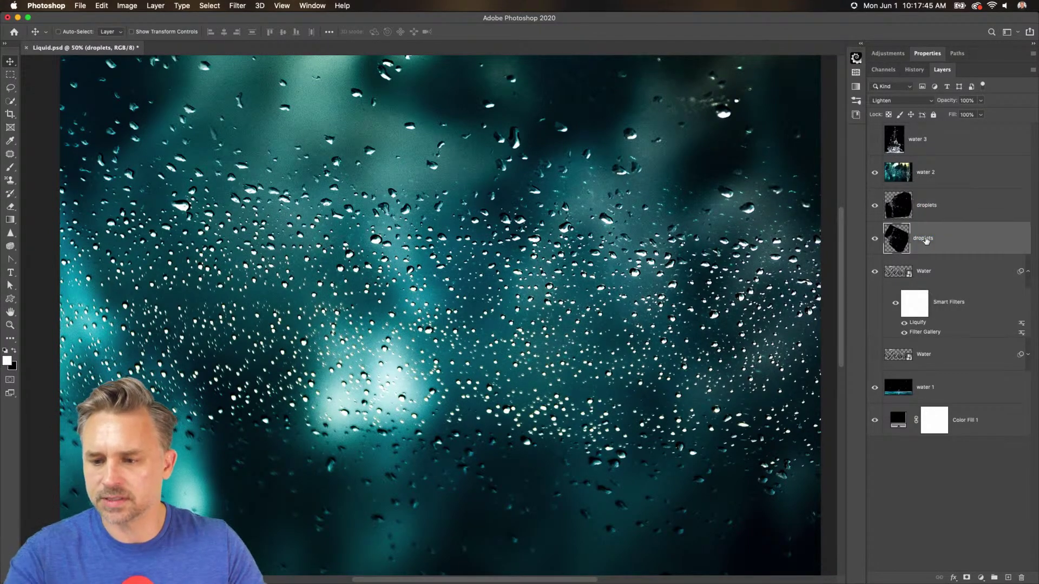
Group the two droplets layers and the visible Water text layer into a group named "water".
left_click(1027, 271)
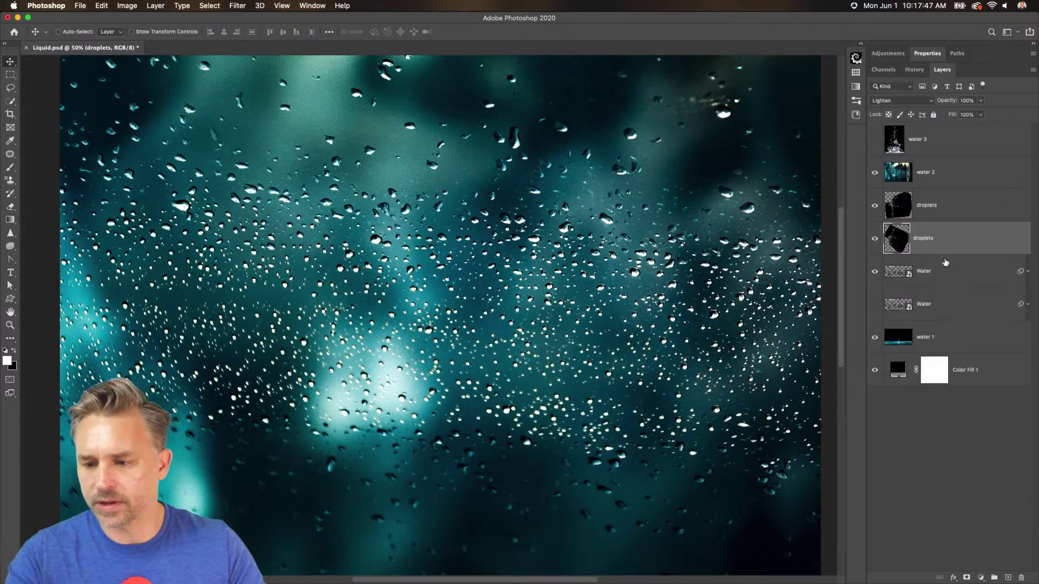
left_click(946, 267, "shift")
left_click(931, 202, "shift")
right_click(948, 201)
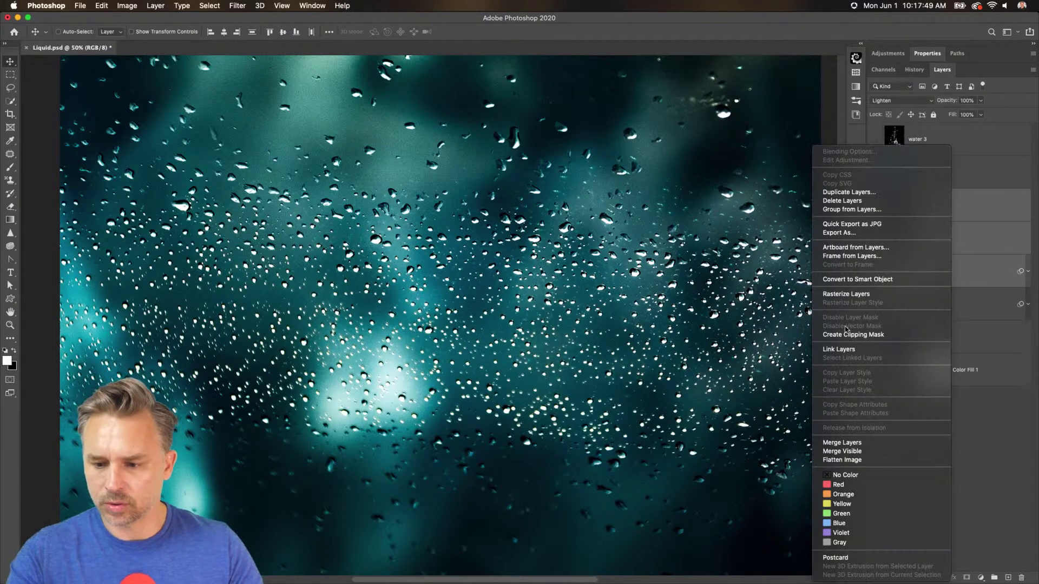
left_click(913, 210)
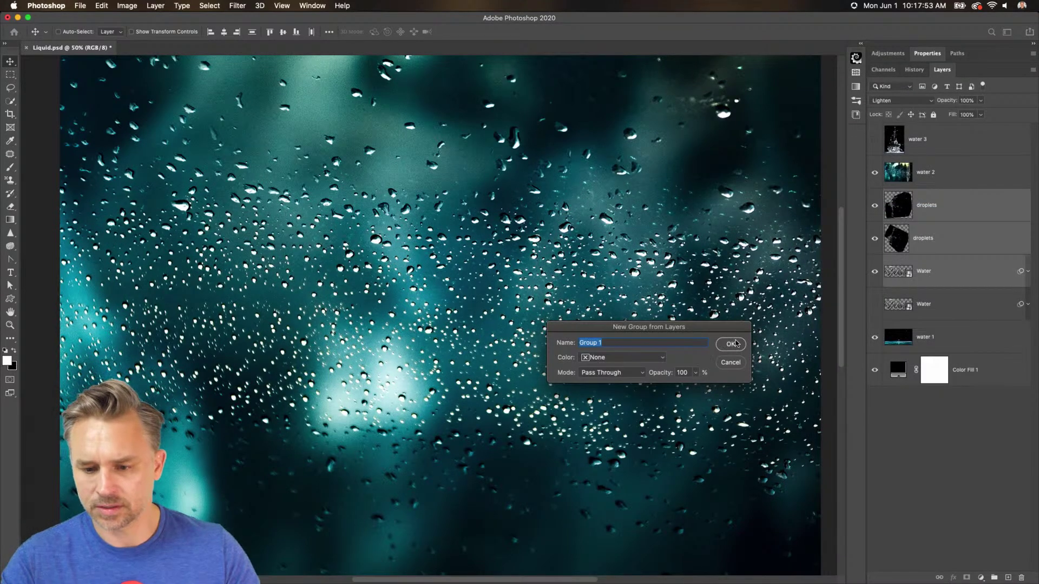
type("water")
key("Return")
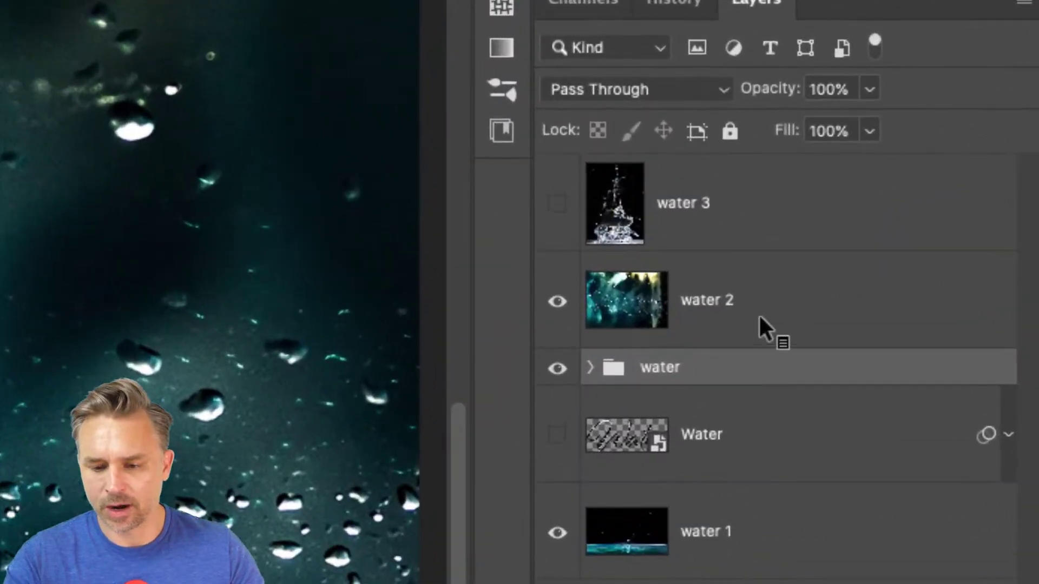
Clip the water 2 layer to the water group and set its blend mode to Overlay.
left_click_drag(845, 303, 859, 341)
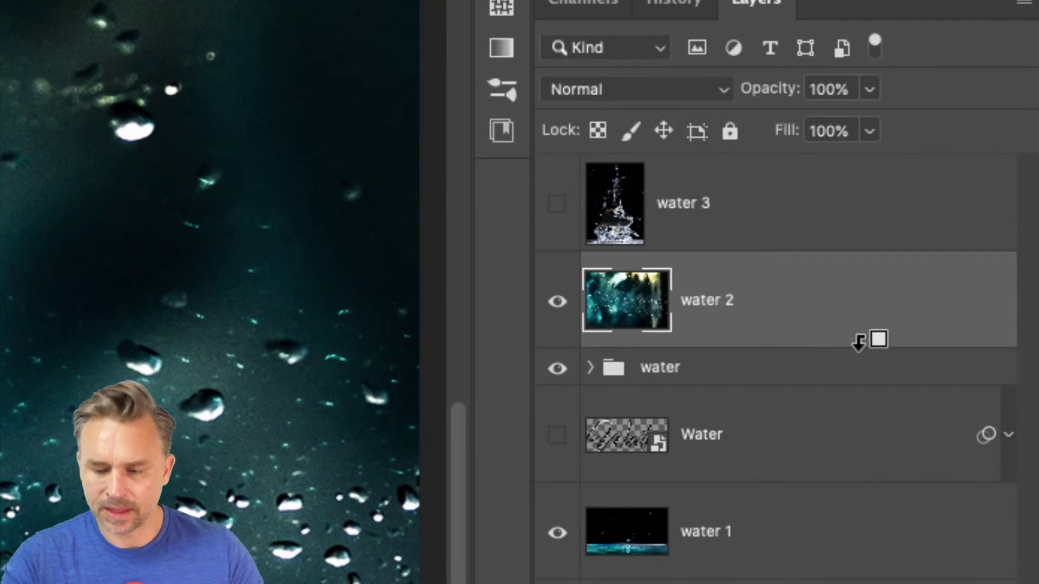
left_click(859, 342, "alt")
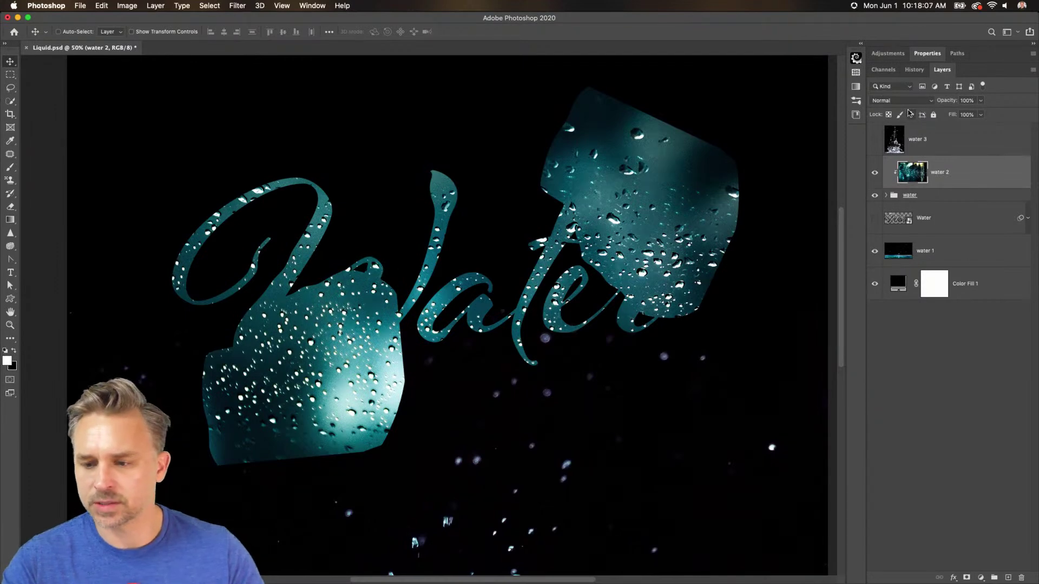
left_click(903, 100)
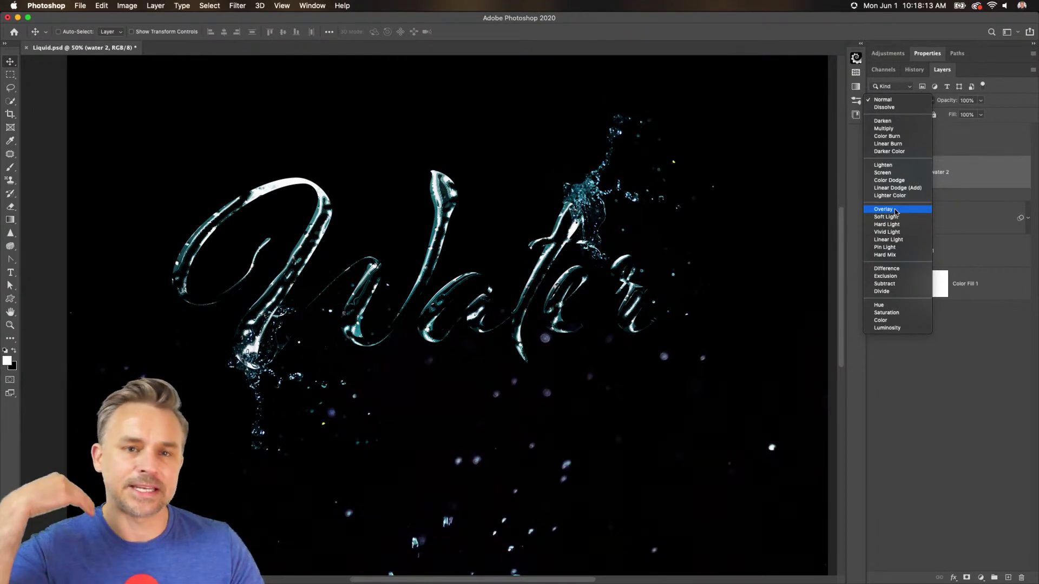
left_click(895, 210)
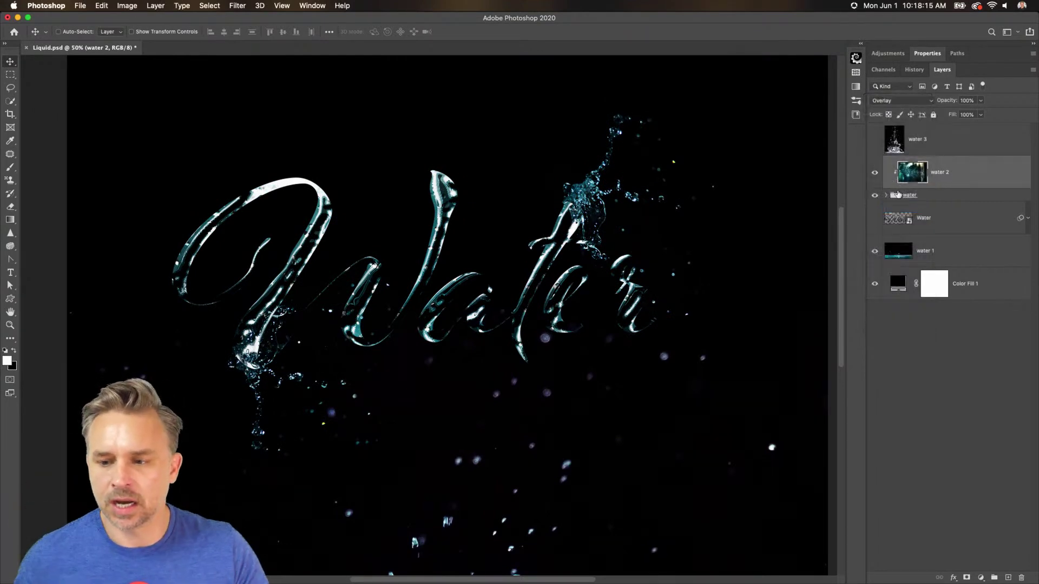
Reposition the water 2 image within the lettering and splashes, and select the water group.
left_click_drag(538, 254, 480, 333)
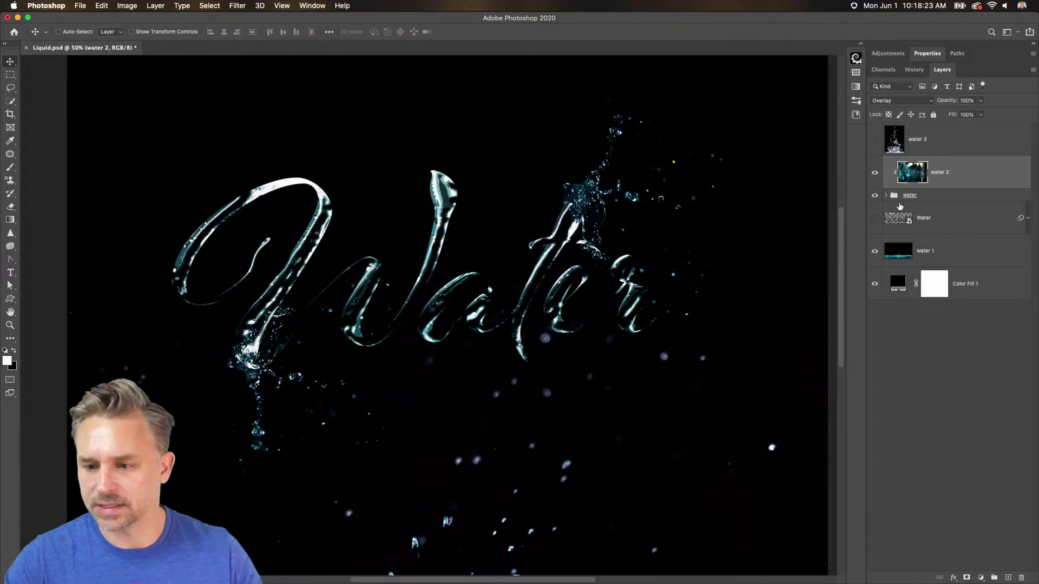
left_click(949, 197)
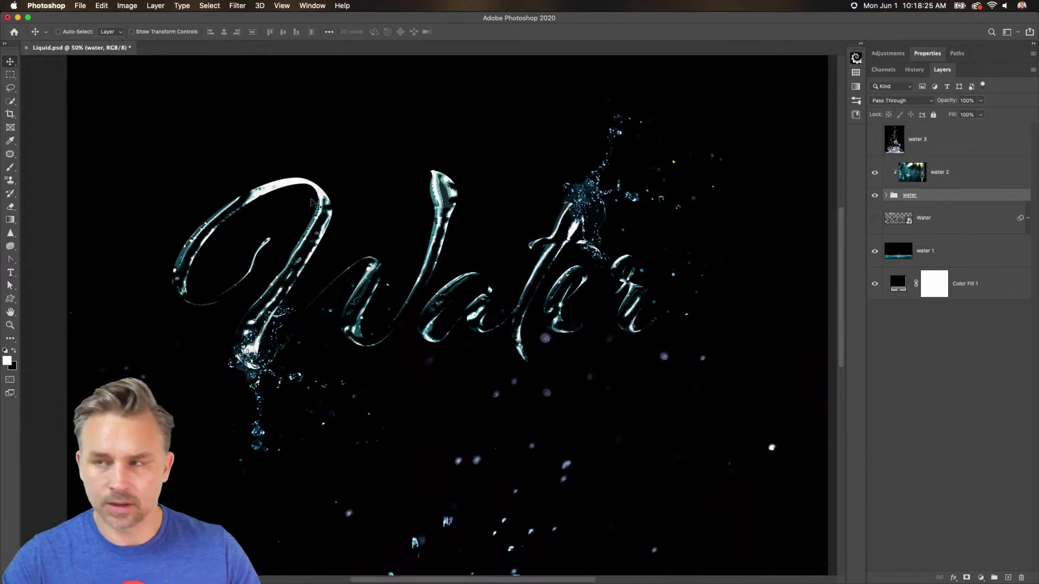
key("super+minus")
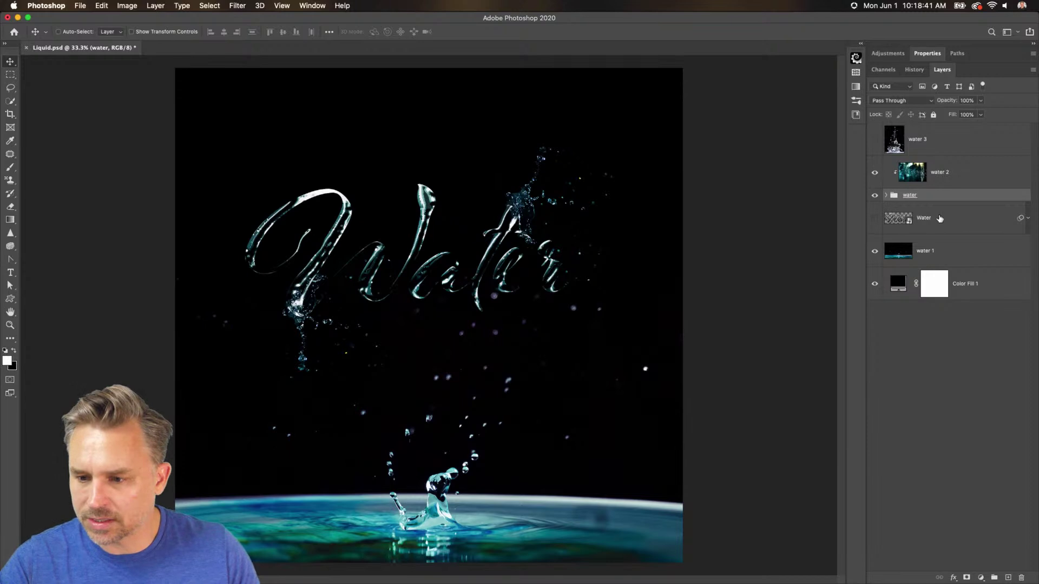
Show the hidden Water layer beneath the water group and open its smart object contents.
left_click(886, 196)
left_click(875, 318)
left_click(928, 322)
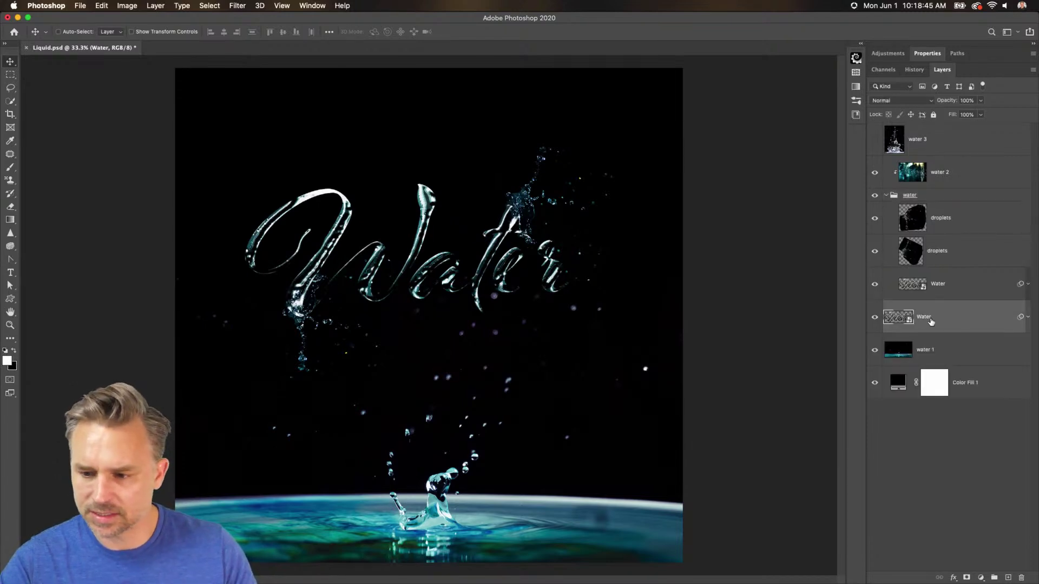
double_click(890, 320)
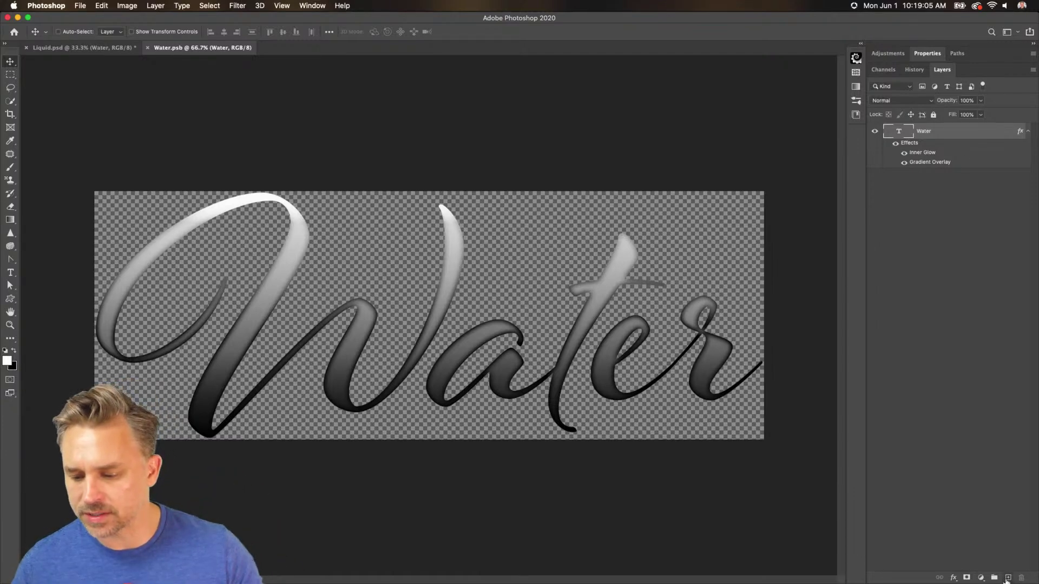
Add a new layer above the Water text and choose the Soft Round brush for painting in white.
left_click(1008, 577)
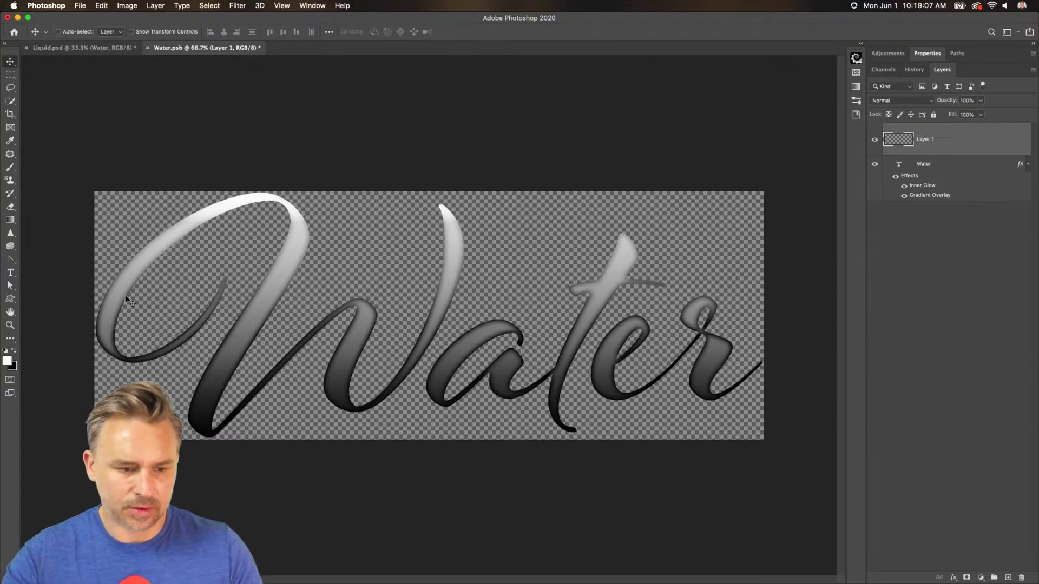
key("b")
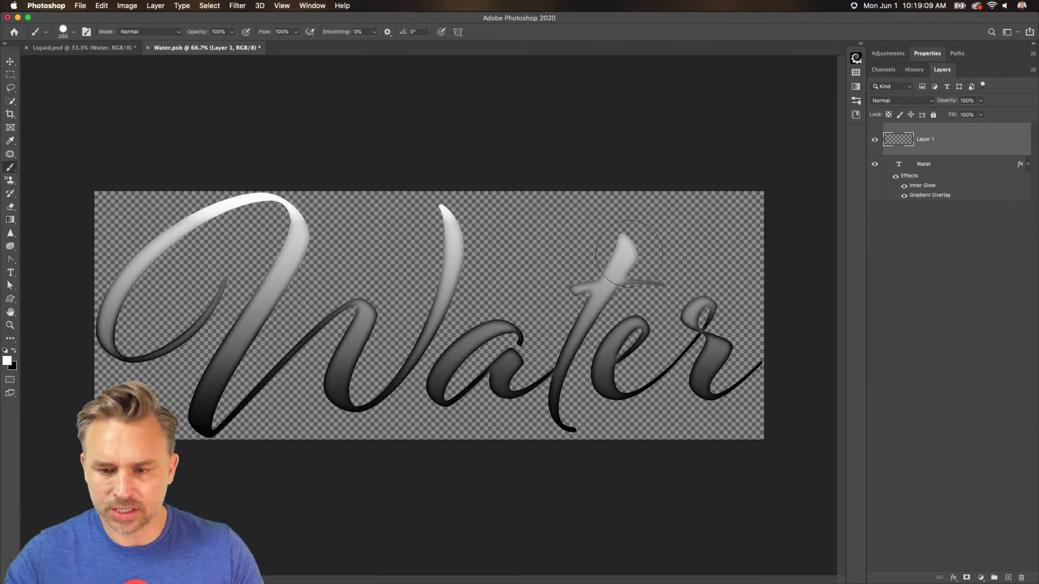
left_click(630, 243)
key("super+z")
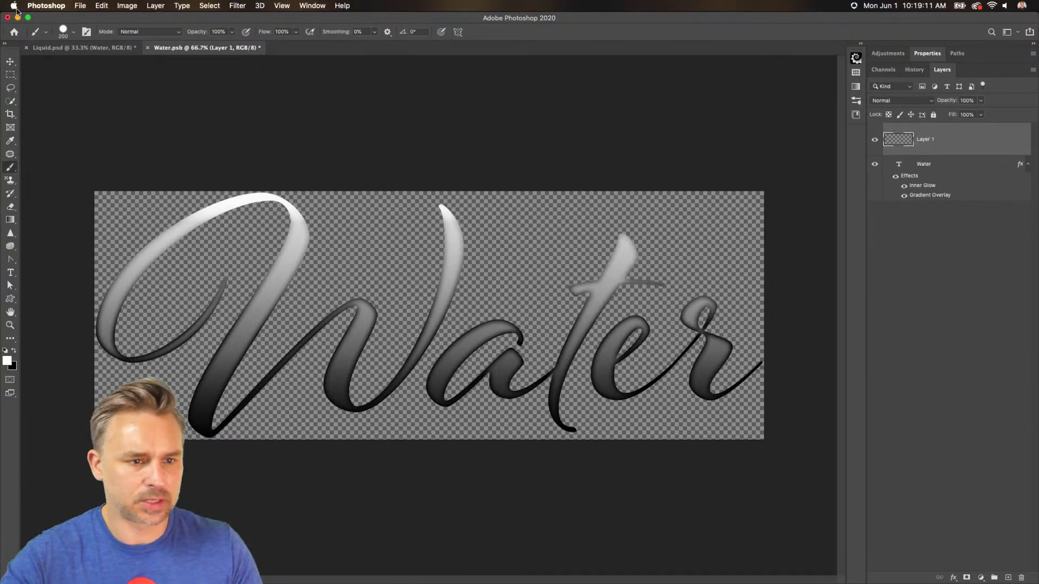
left_click(69, 35)
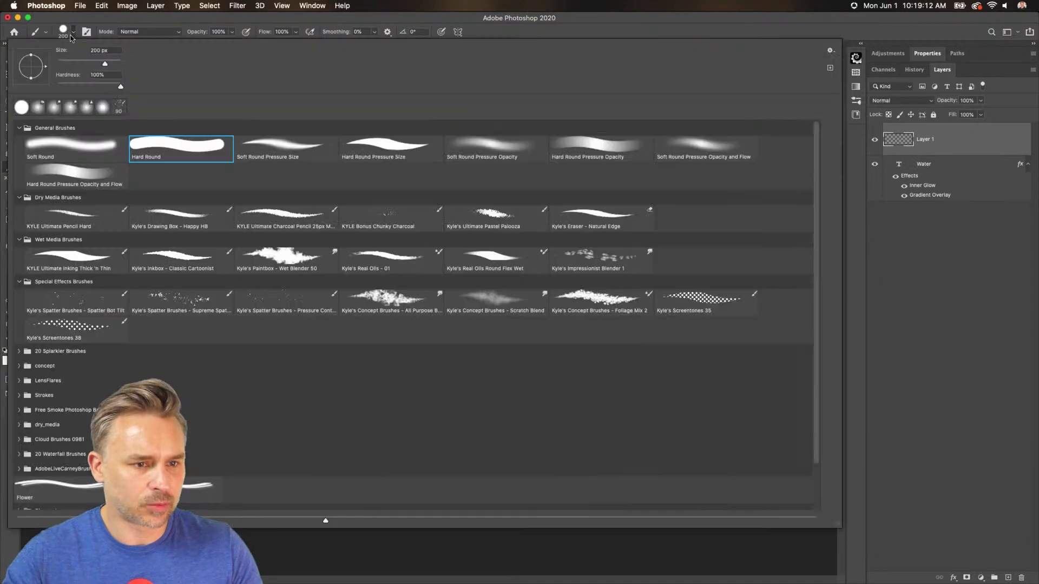
double_click(51, 152)
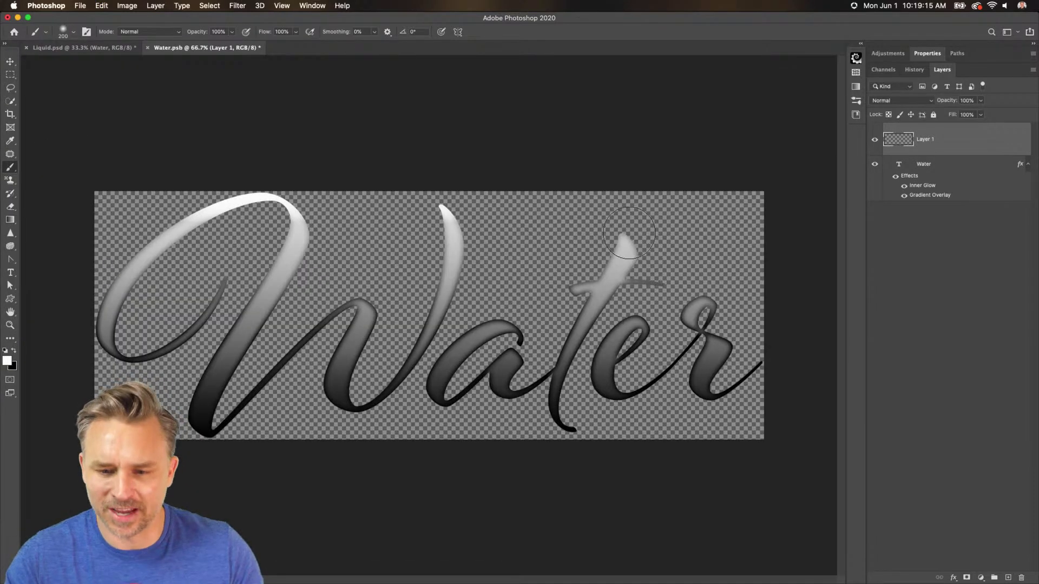
Paint three soft white dots at the top of the t, beside its crossbar and above the r, reducing the brush from 125 to 70 px.
key("bracketleft")
key("bracketleft")
key("bracketleft")
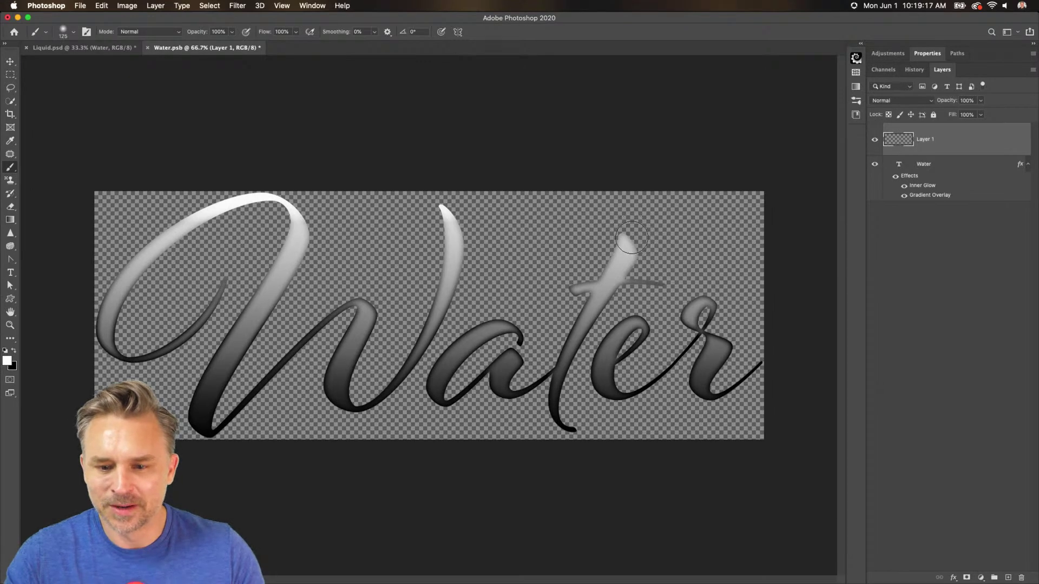
left_click(631, 235)
key("bracketleft")
left_click(540, 285)
key("bracketleft")
key("bracketleft")
key("bracketleft")
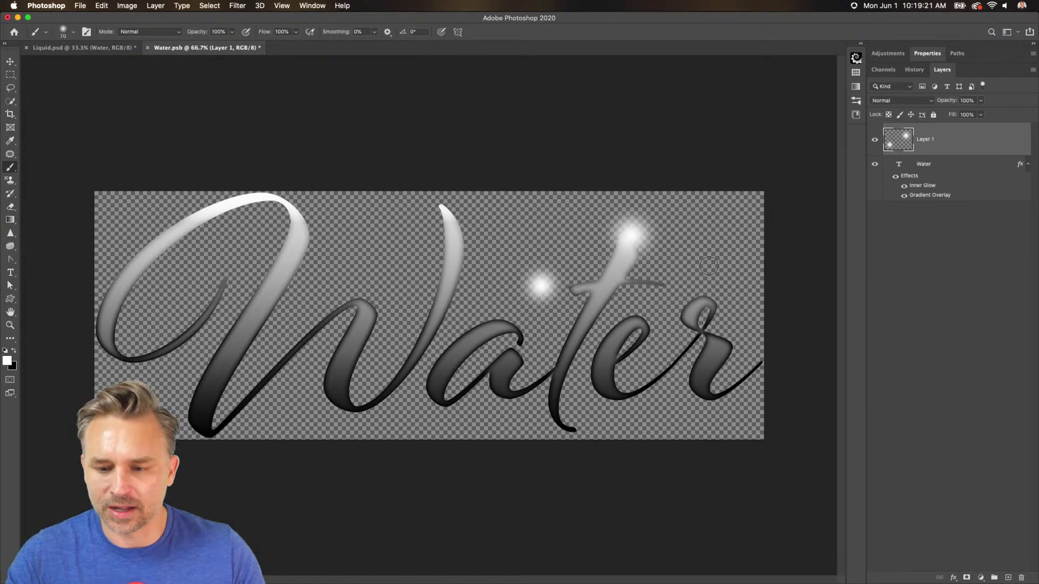
left_click(708, 266)
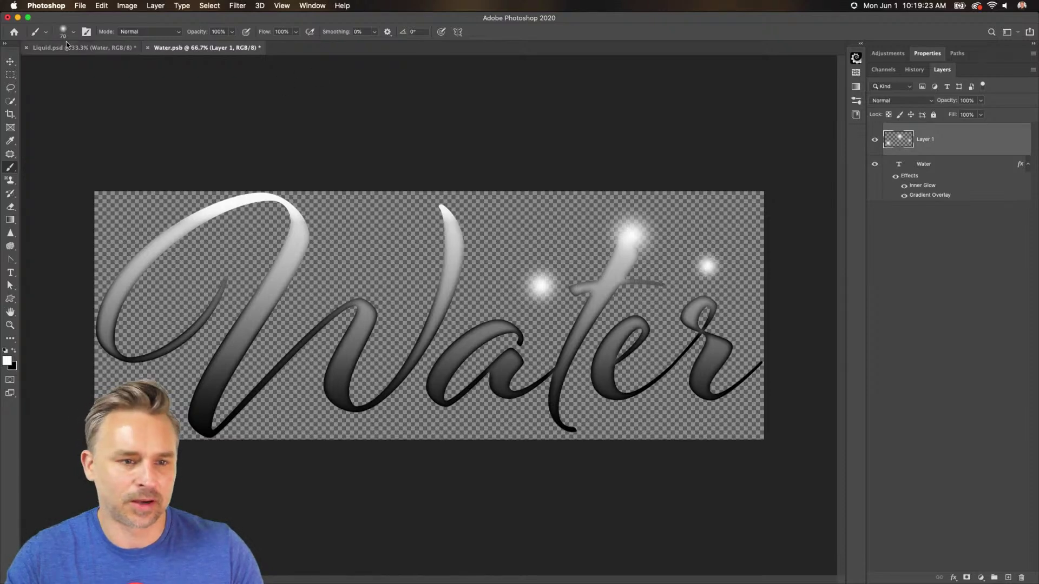
Save the smart object and compare its contents with the updated text in Liquid.psd, finishing in Liquid.psd.
key("super+s")
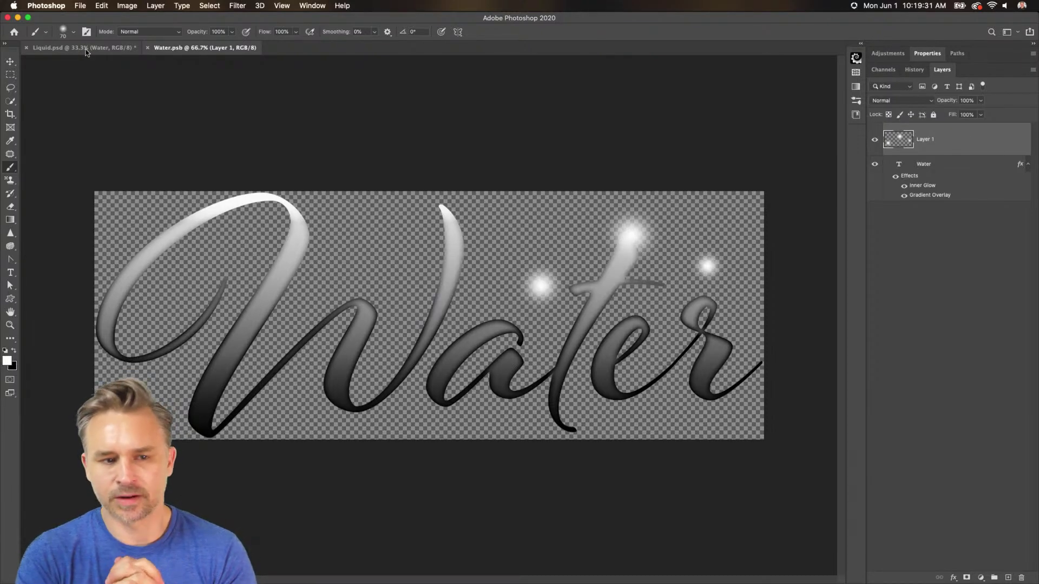
left_click(85, 49)
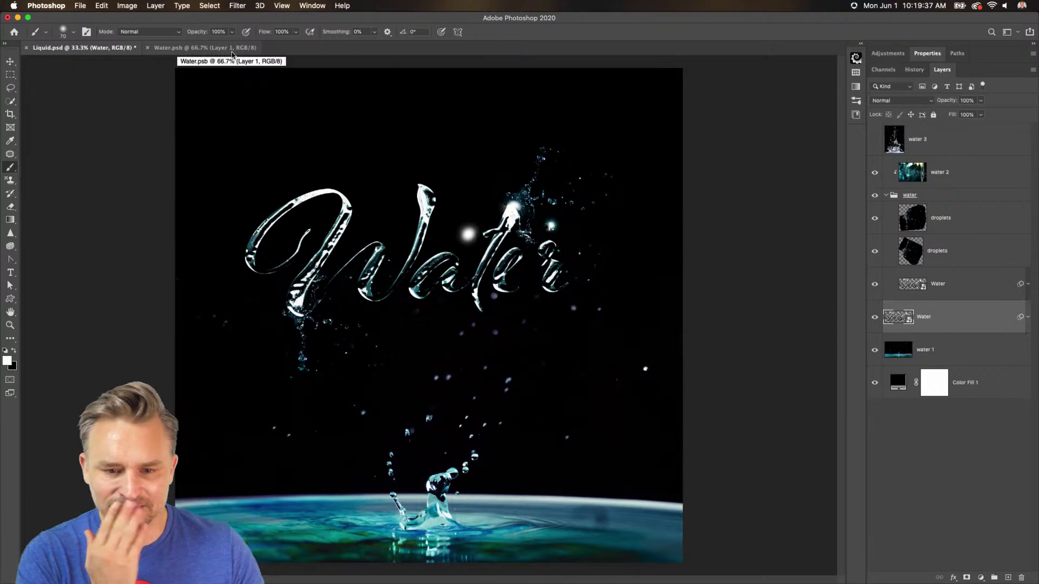
left_click(232, 51)
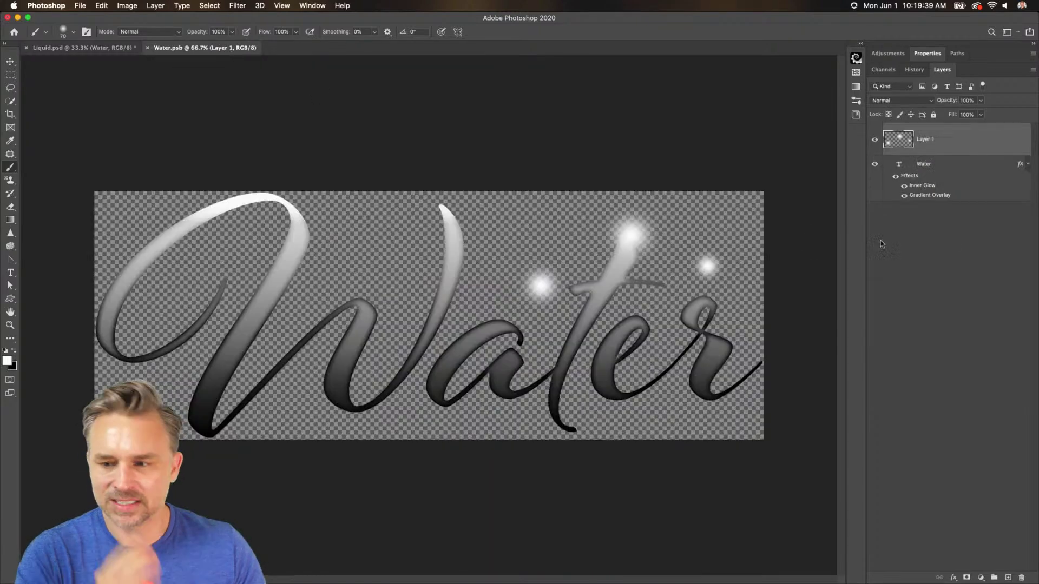
left_click(939, 165)
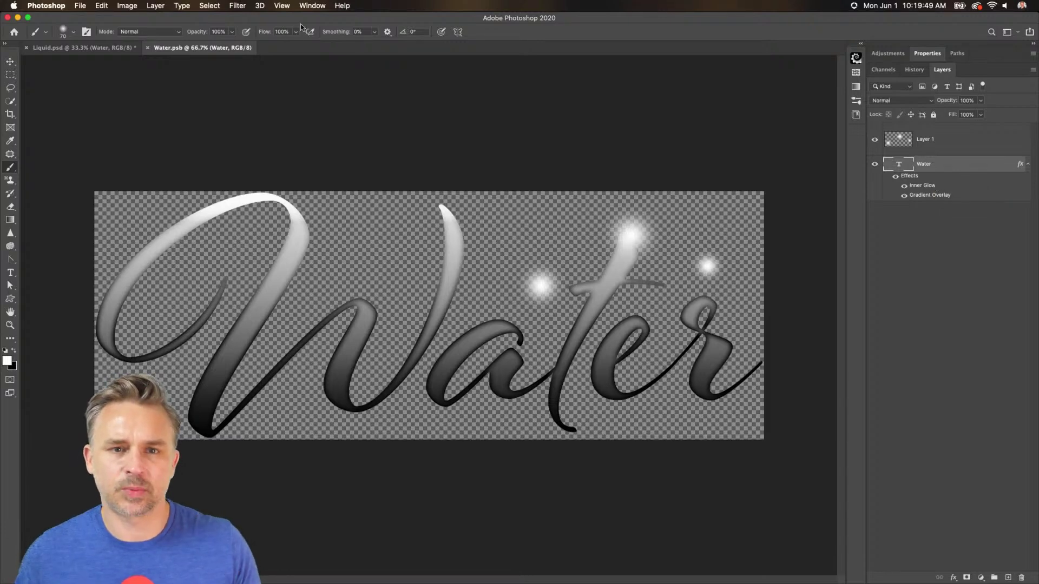
left_click(89, 50)
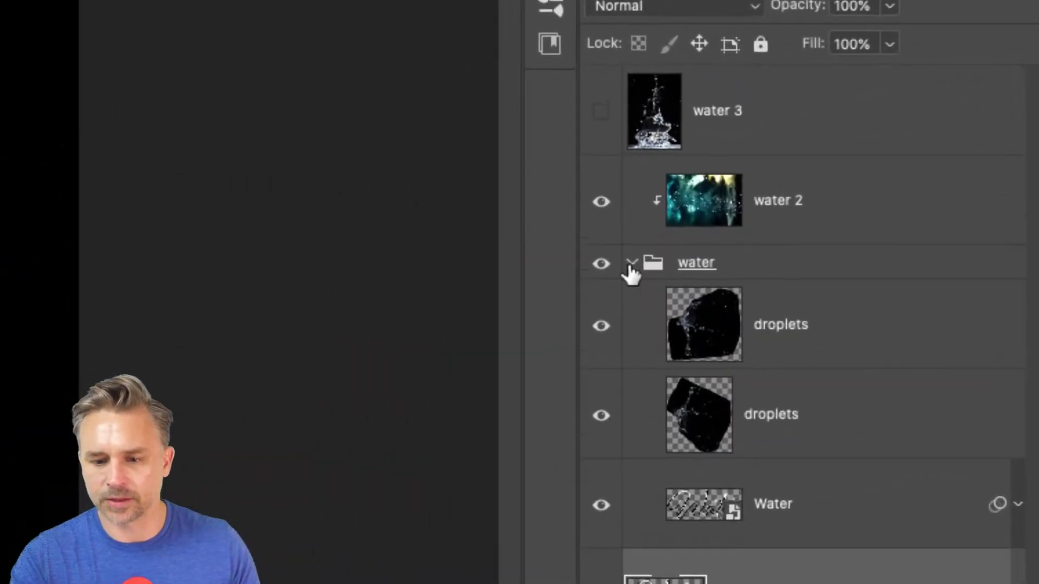
Examine the contents of the water group and the water 2 layer clipped to it.
left_click(631, 266)
left_click(800, 263)
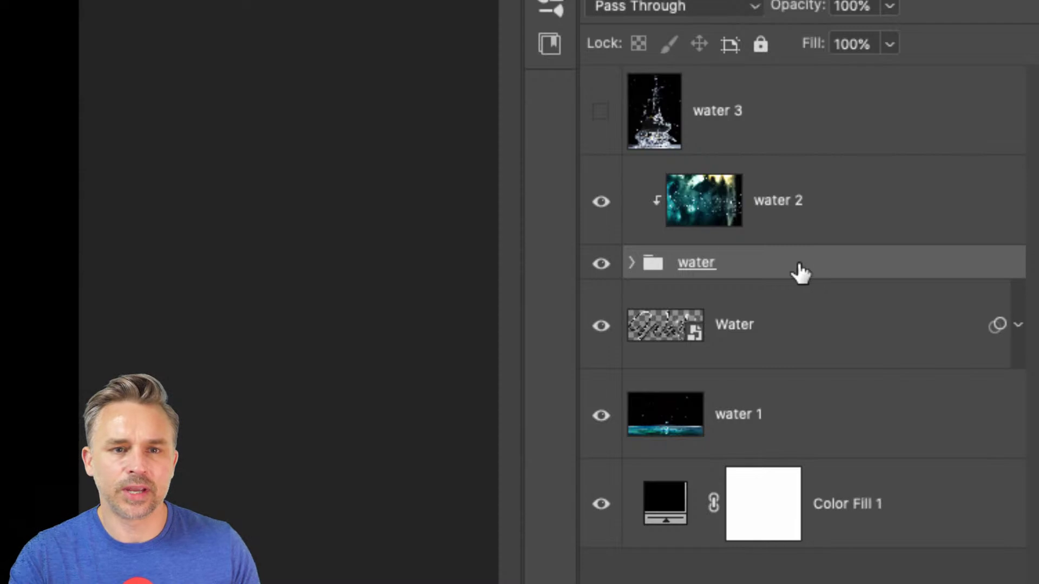
left_click(631, 264)
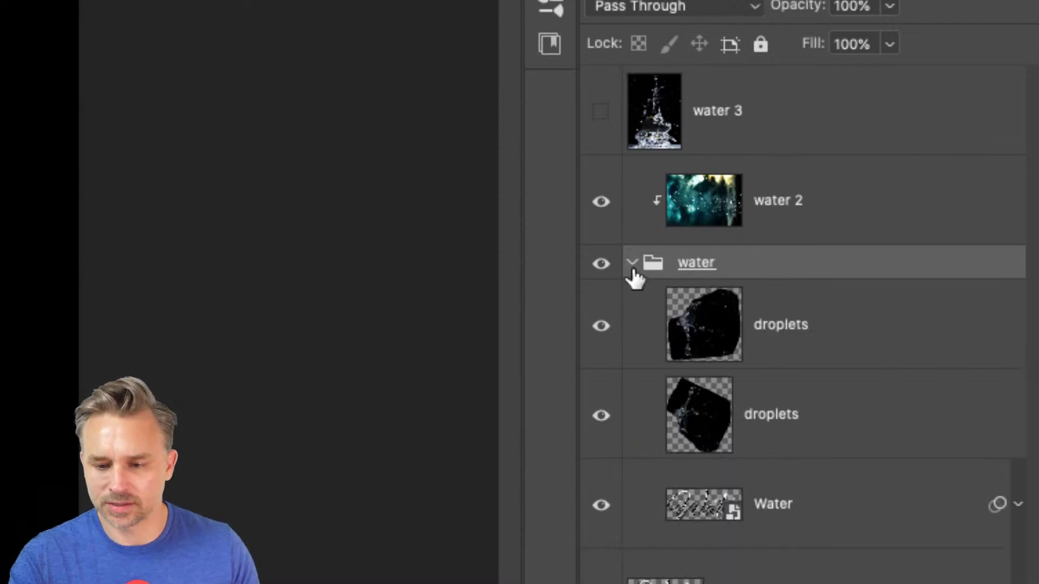
left_click(632, 264)
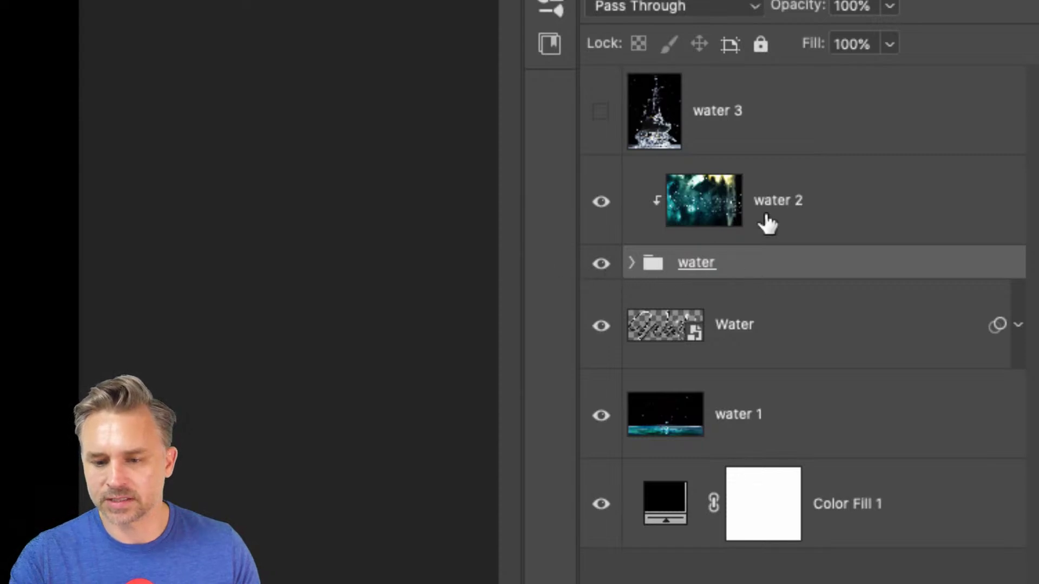
left_click(804, 202)
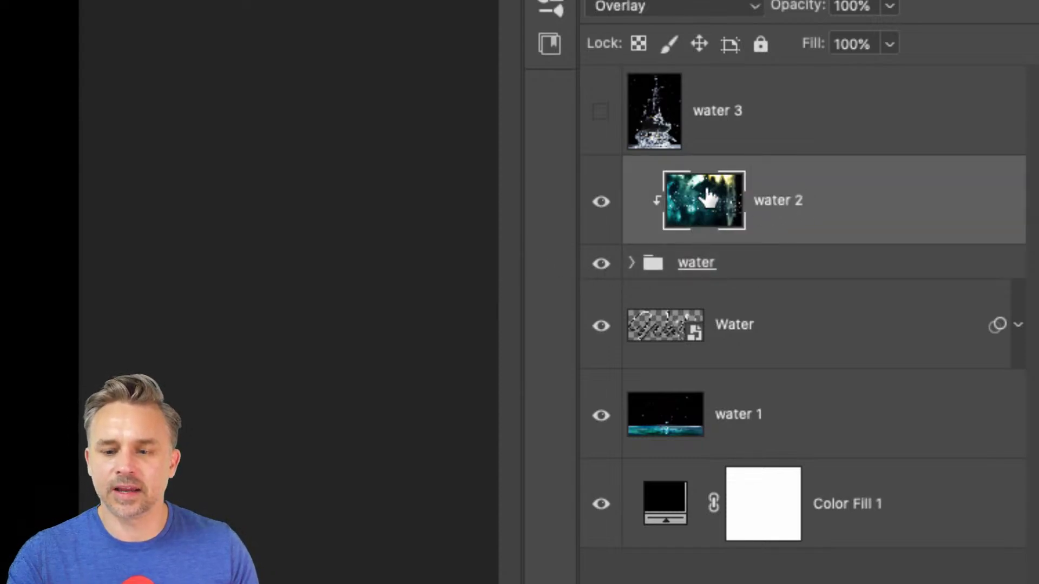
left_click(656, 263)
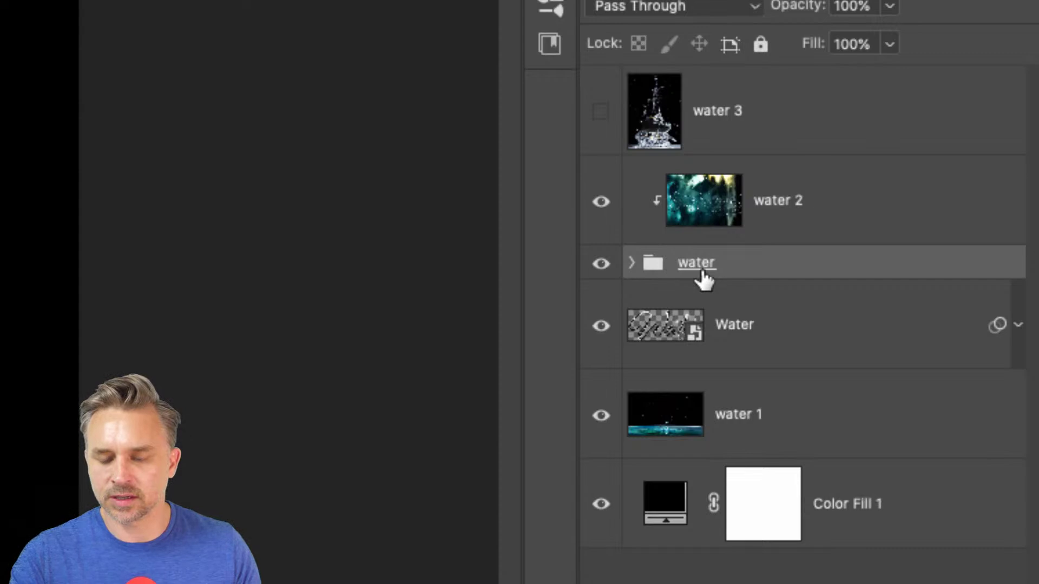
Open the Water smart object from the water group and place its Water text layer in a new group.
left_click(630, 264)
left_click(697, 329)
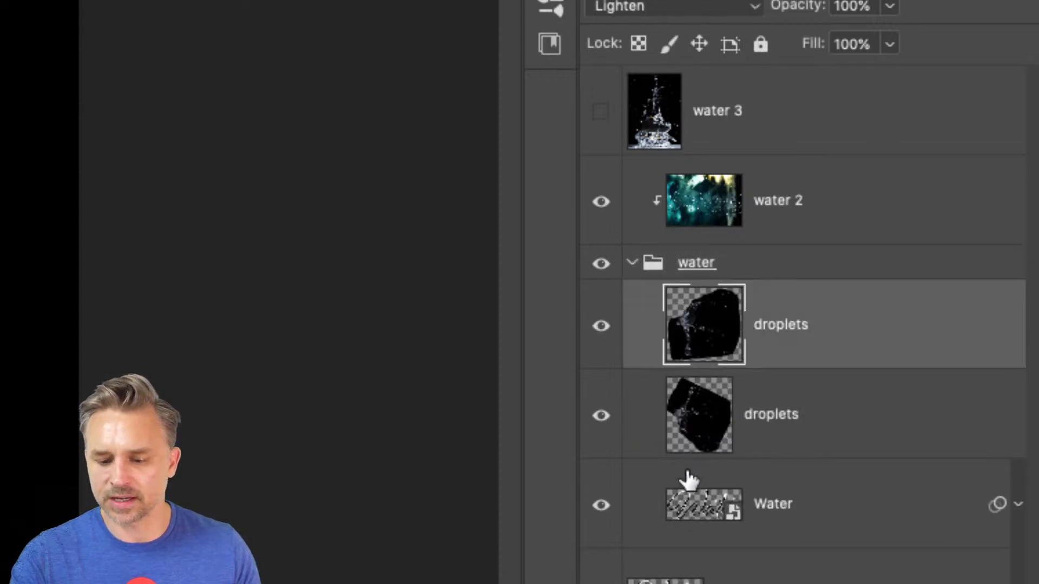
left_click(708, 503)
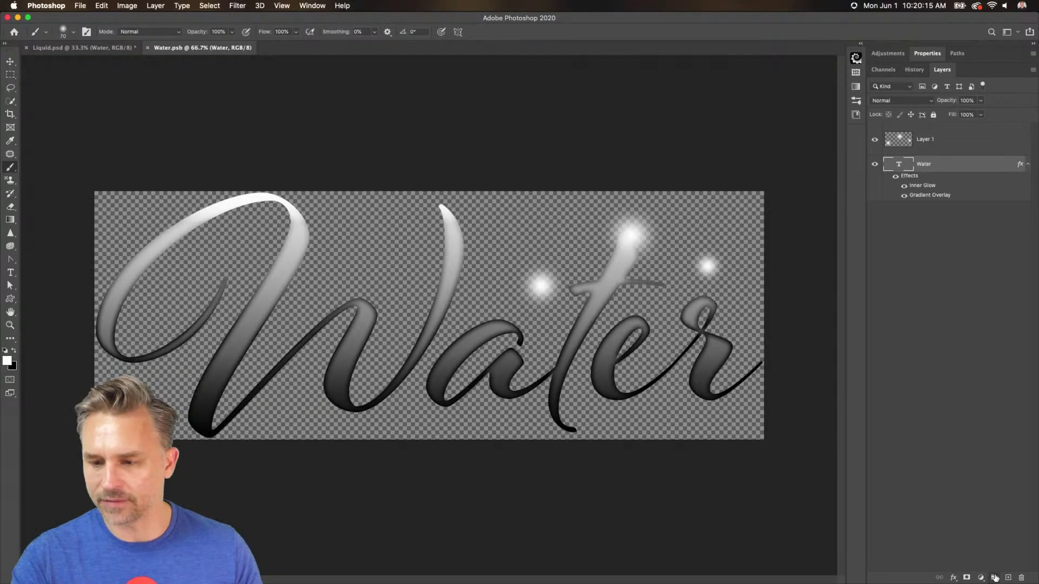
left_click(995, 578)
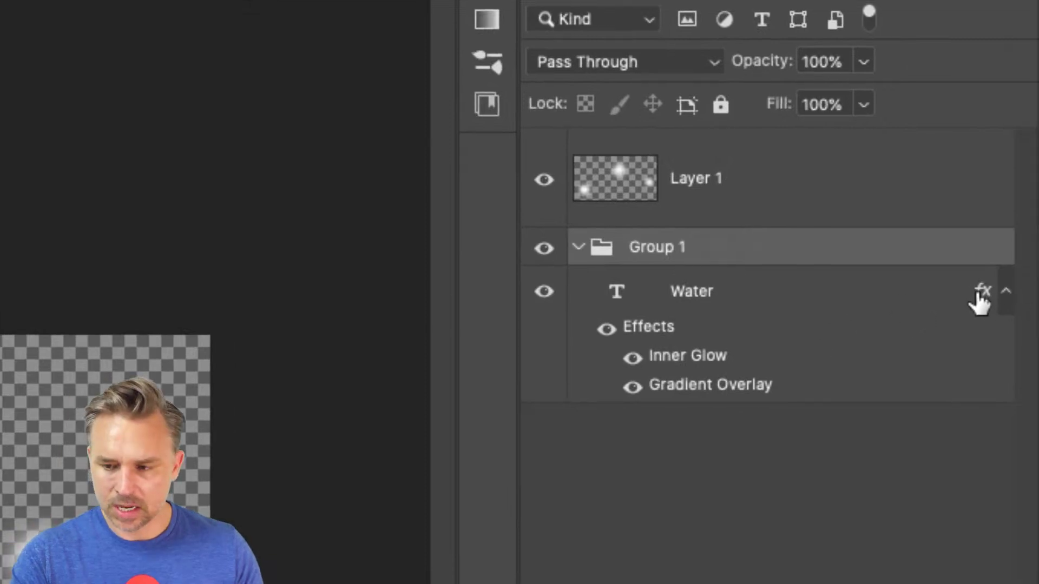
Copy the Water text layer's Inner Glow and Gradient Overlay to Group 1, and clear the layer style from the text.
left_click_drag(980, 292, 976, 250)
left_click(914, 301)
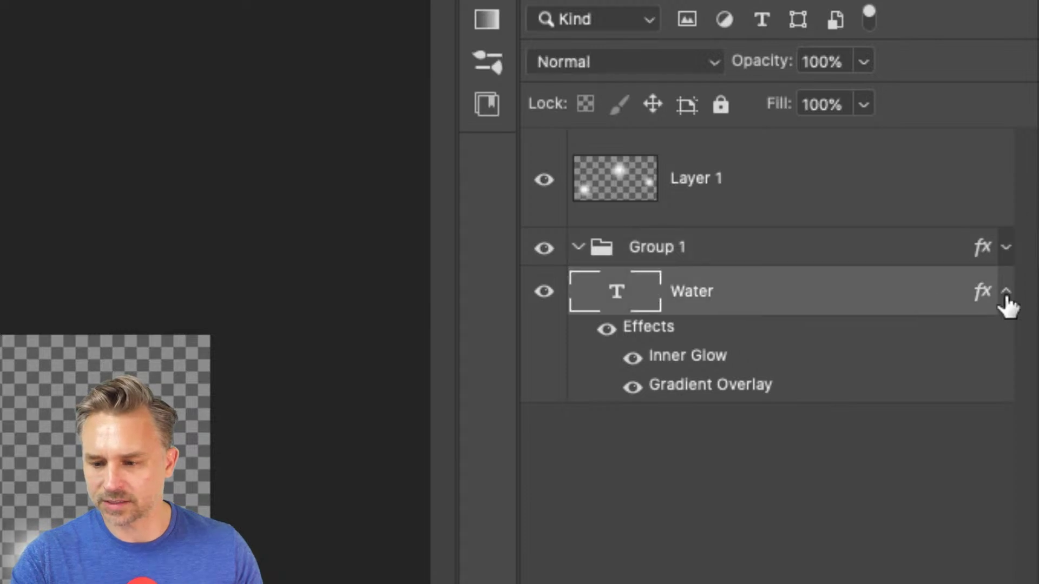
left_click(981, 295)
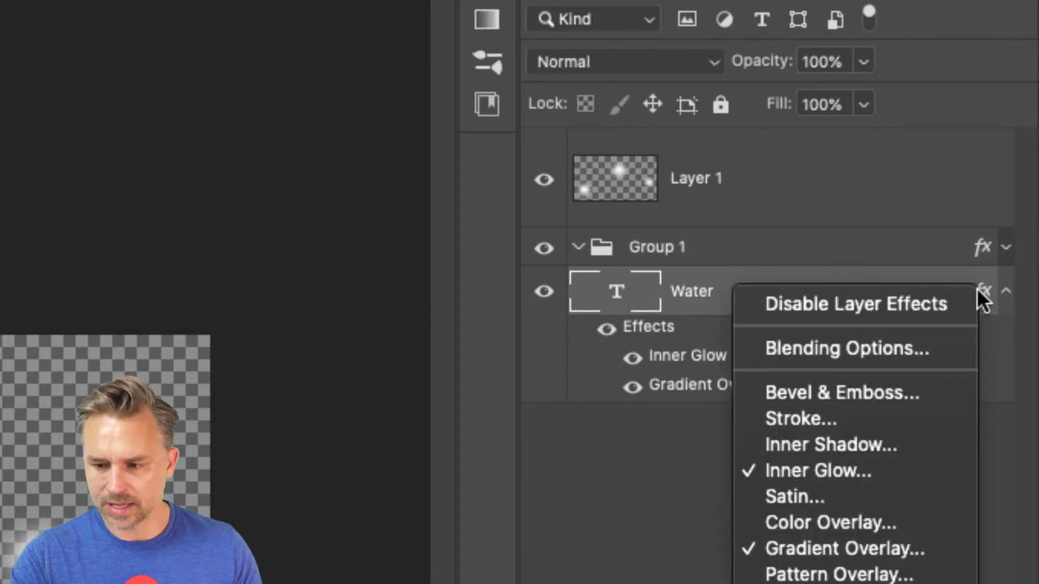
left_click(736, 286)
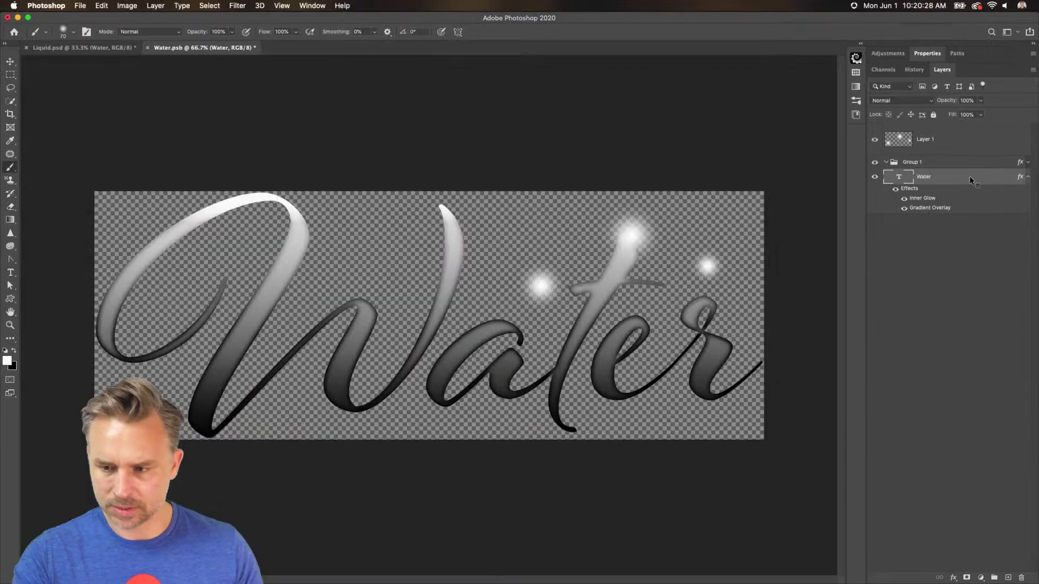
right_click(990, 179)
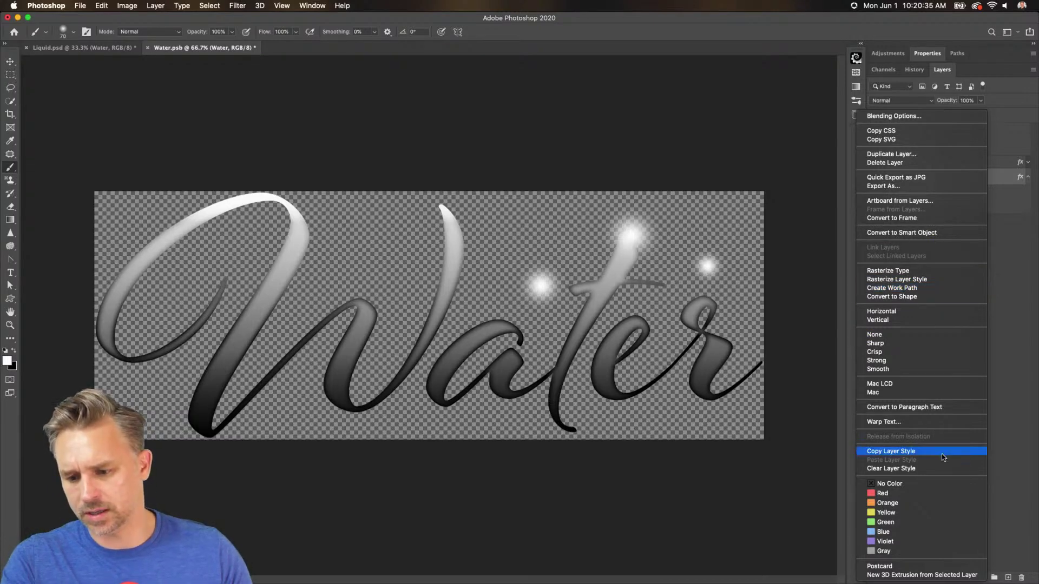
left_click(933, 469)
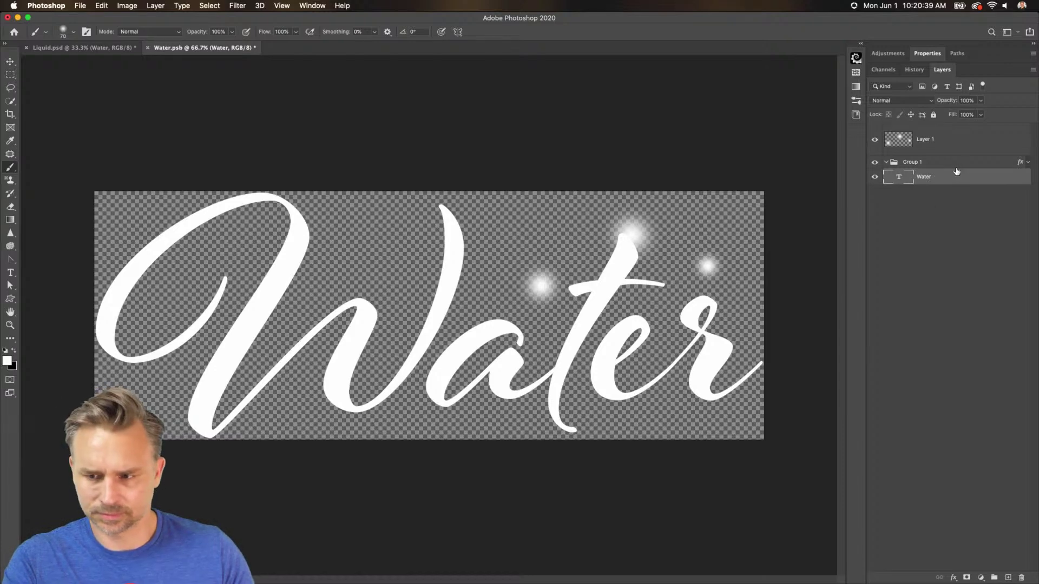
Move Layer 1 with the soft dots into Group 1 above the Water text and check the group's contents.
left_click(1027, 163)
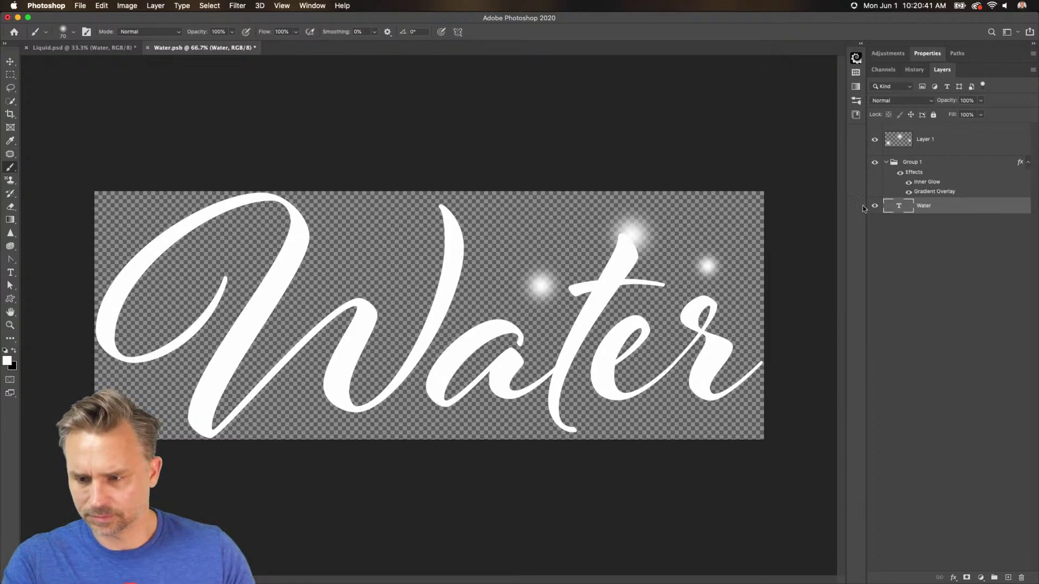
mouse_move(895, 205)
left_mouse_down()
mouse_move(897, 166)
mouse_move(921, 155)
mouse_move(937, 170)
left_mouse_up()
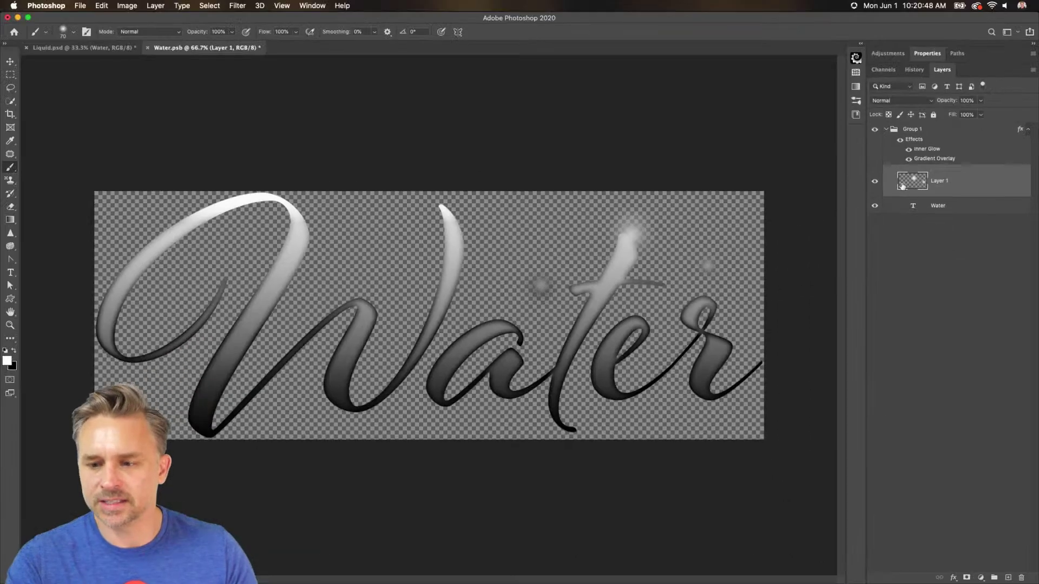
left_click(887, 130)
left_click(887, 130)
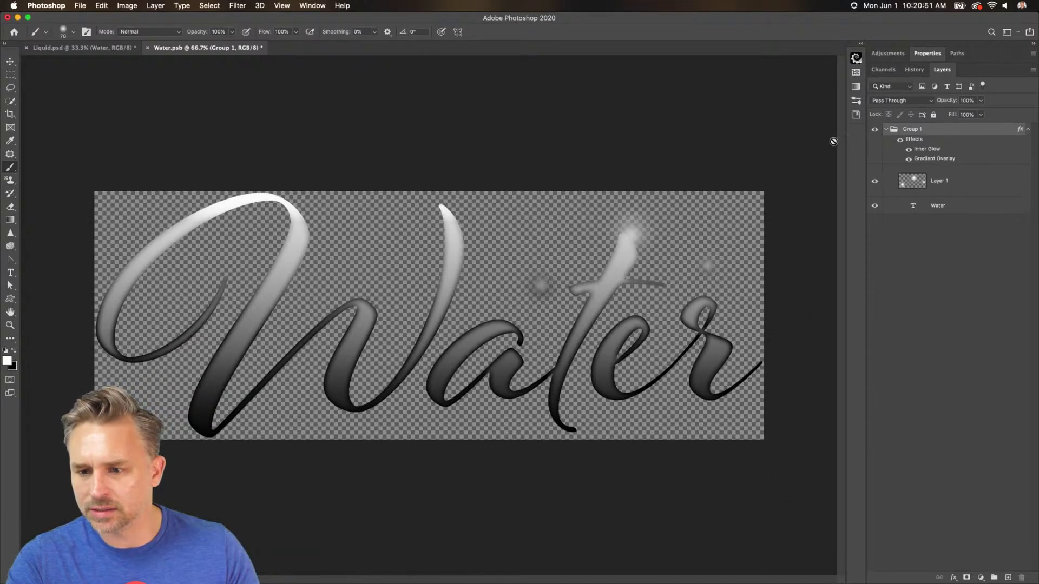
left_click(886, 131)
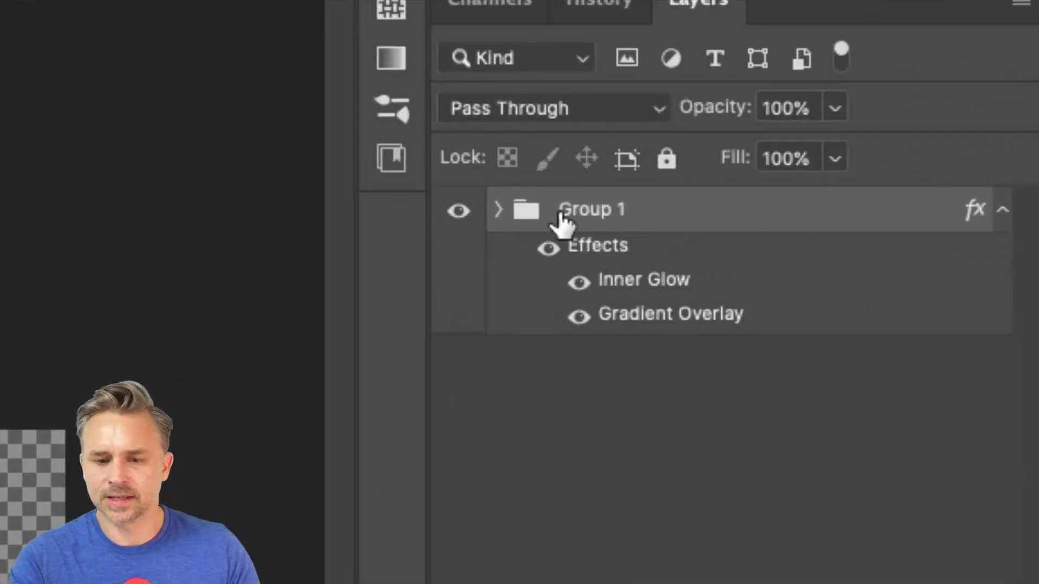
left_click(495, 212)
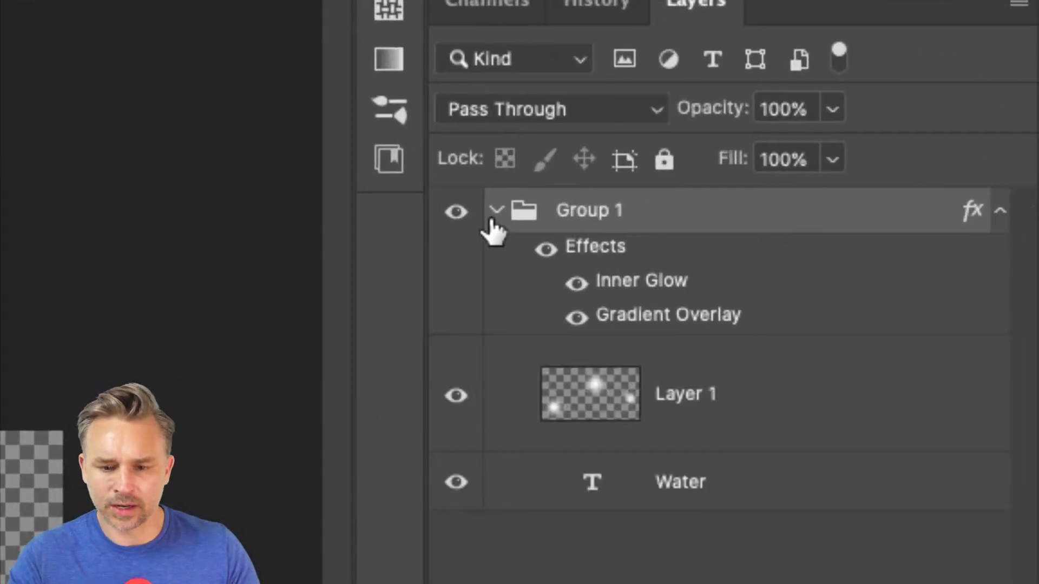
Select Layer 1 and change the brush to a hard edge with a size of 30 px.
left_click(696, 477)
left_click(687, 401)
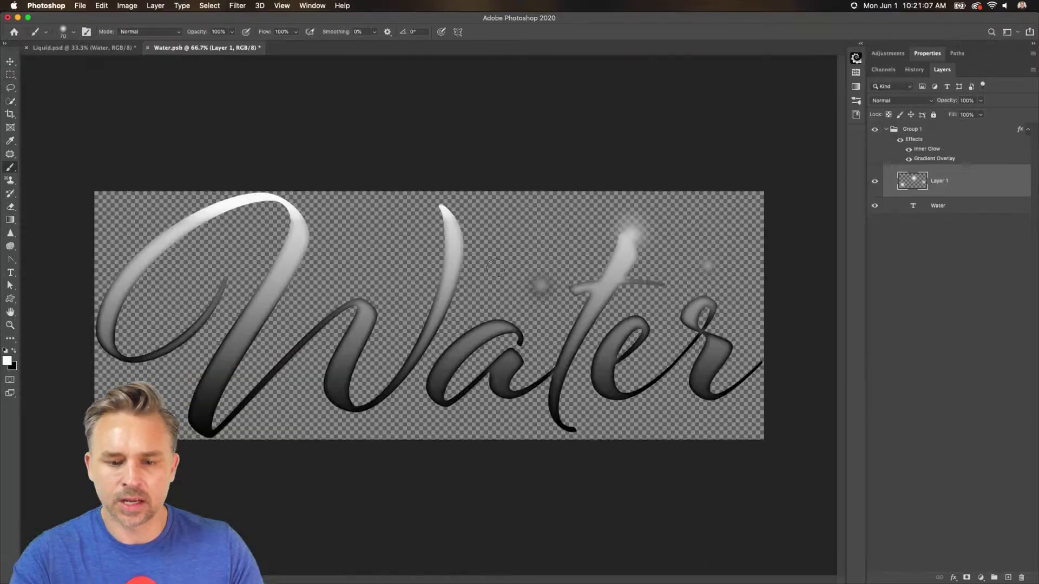
left_click(74, 33)
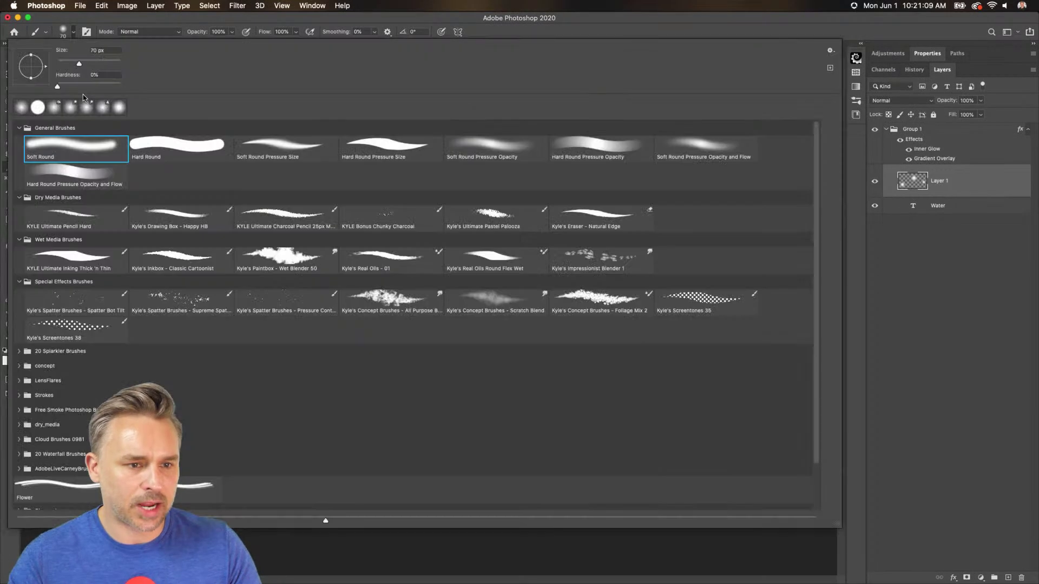
left_click_drag(83, 88, 229, 88)
key("Return")
key("bracketleft")
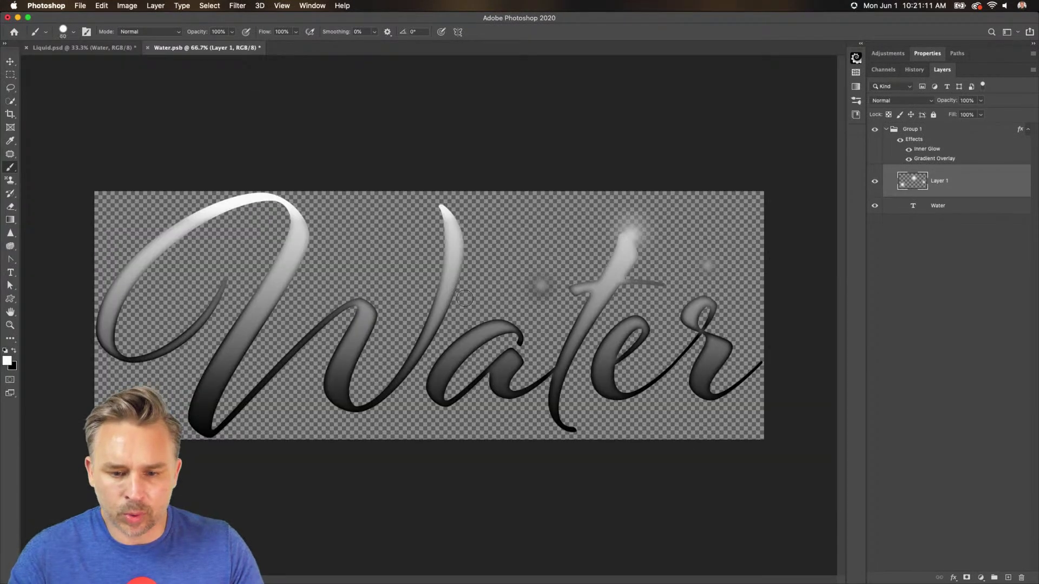
key("bracketleft")
Paint hard round droplets beside the top of the W, around the a, t and e, and above the r, varying the brush size up to 45 px.
left_click(430, 201)
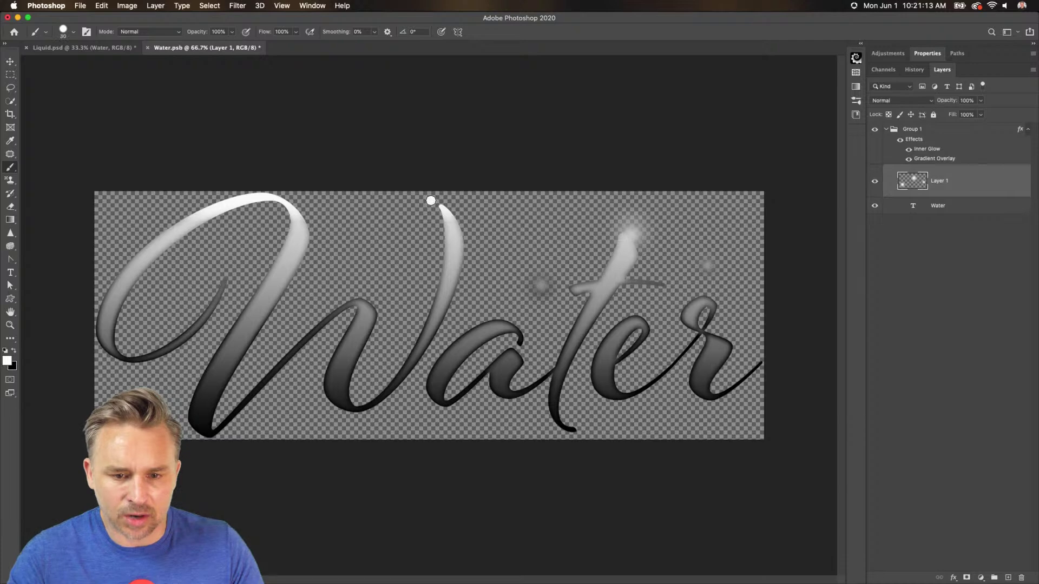
key("bracketleft")
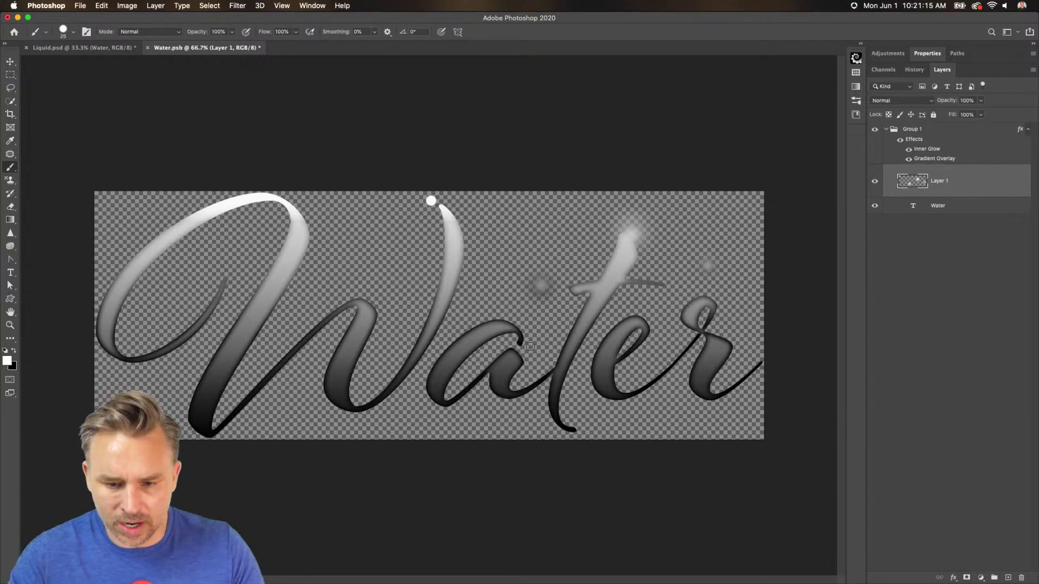
left_click(530, 317)
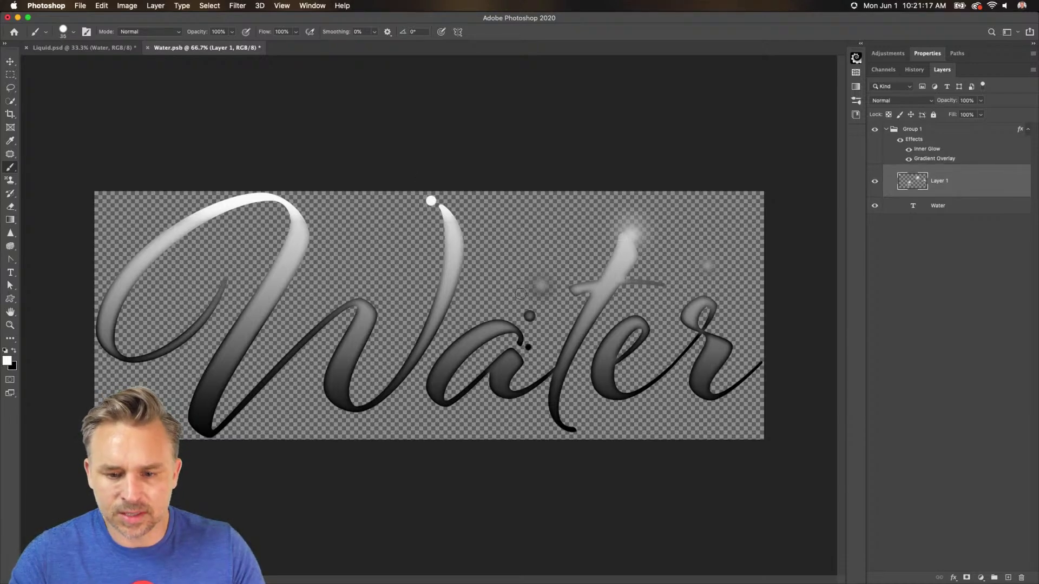
left_click(550, 306)
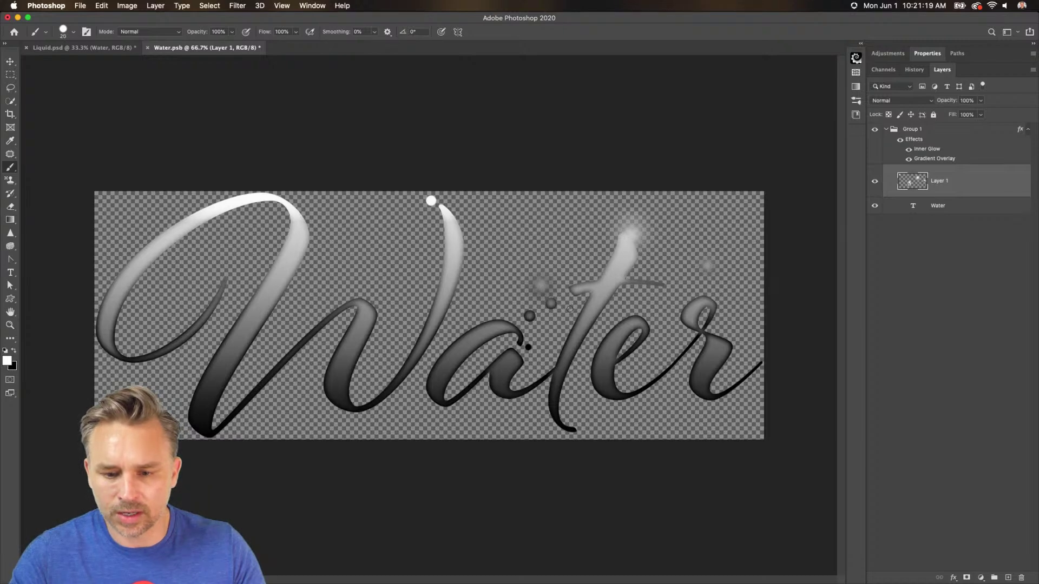
left_click(631, 295)
key("bracketright")
key("bracketright")
left_click(652, 300)
left_click(668, 228)
left_click(718, 285)
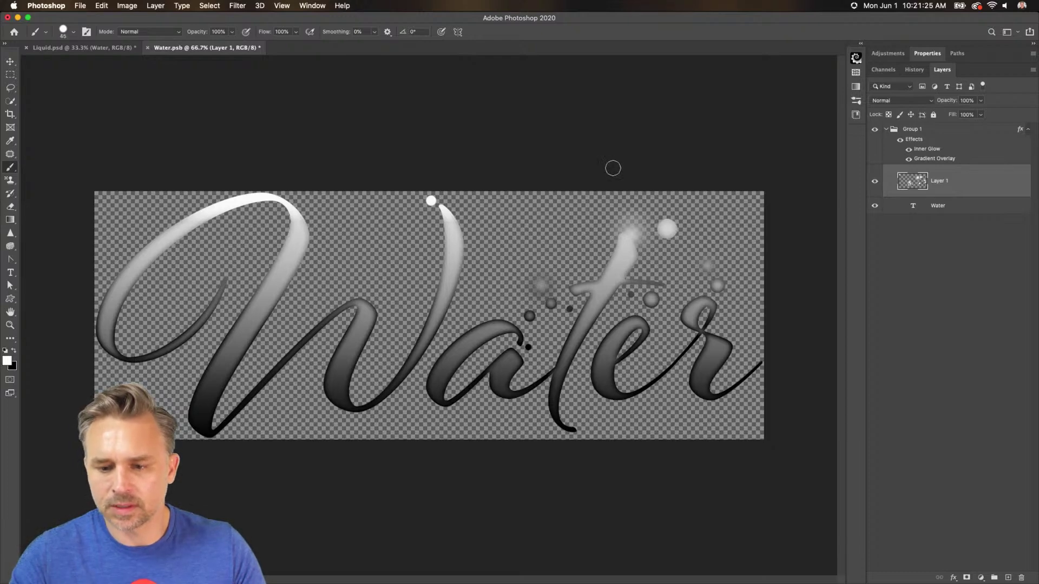
Save the smart object and inspect the updated text in Liquid.psd with both droplets layers temporarily hidden.
key("super+s")
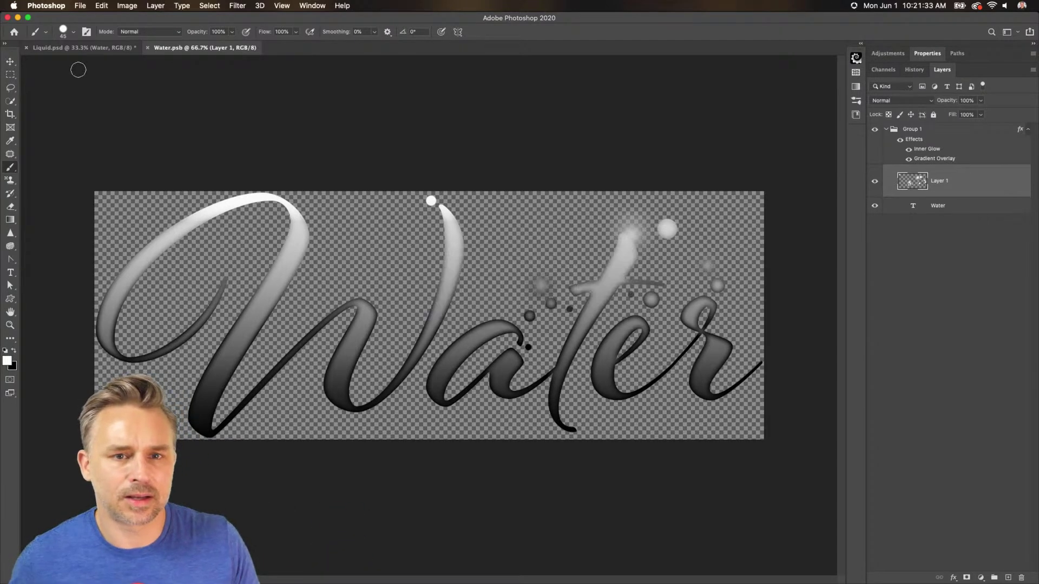
left_click(85, 50)
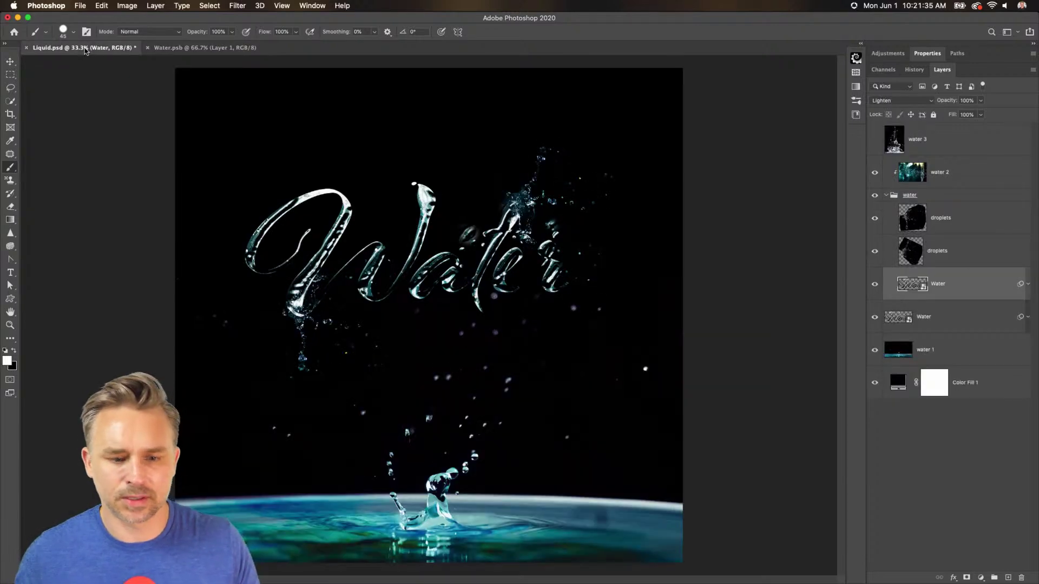
left_click_drag(874, 218, 876, 247)
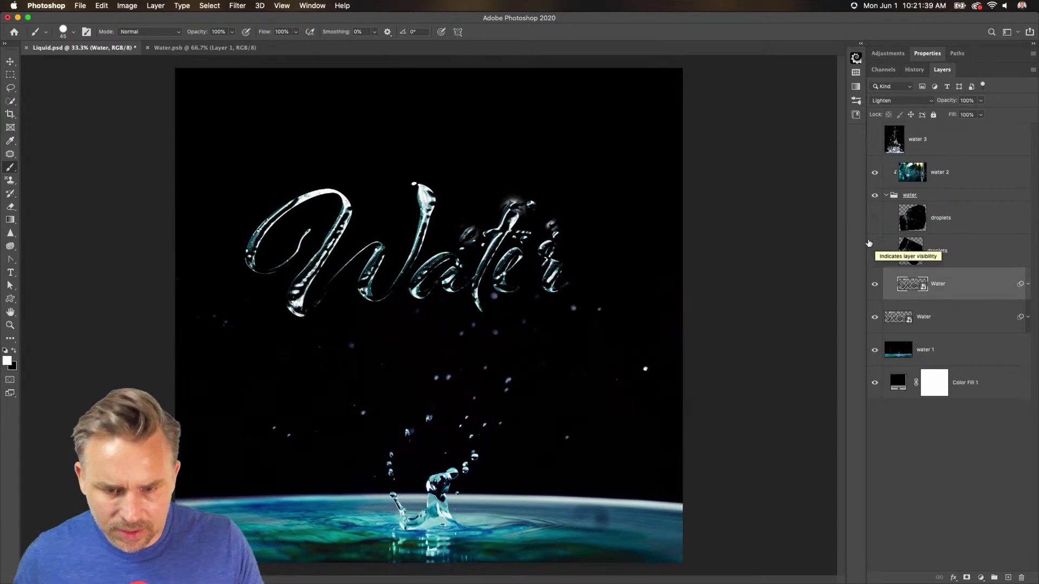
key("super+equal")
key("super+equal")
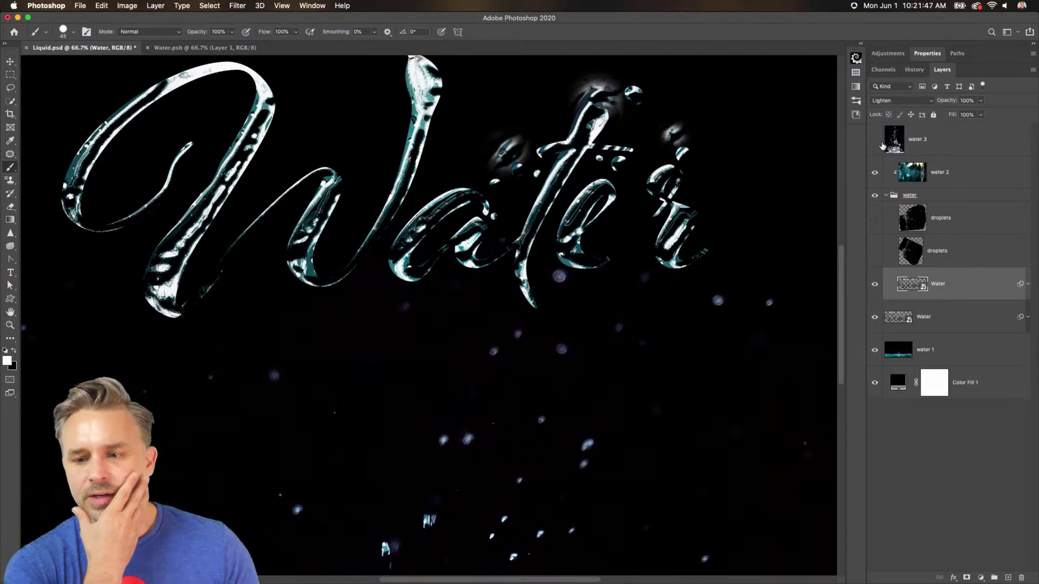
left_click(874, 218)
left_click(874, 251)
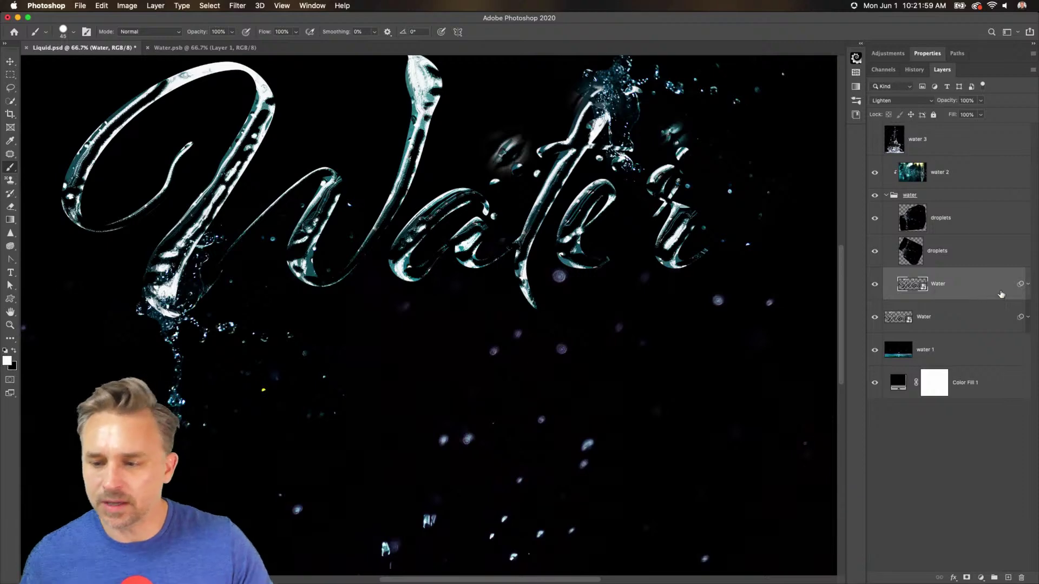
Expand the smart filters of the Water layer below the water group and review the liquid text up close.
left_click(1028, 317)
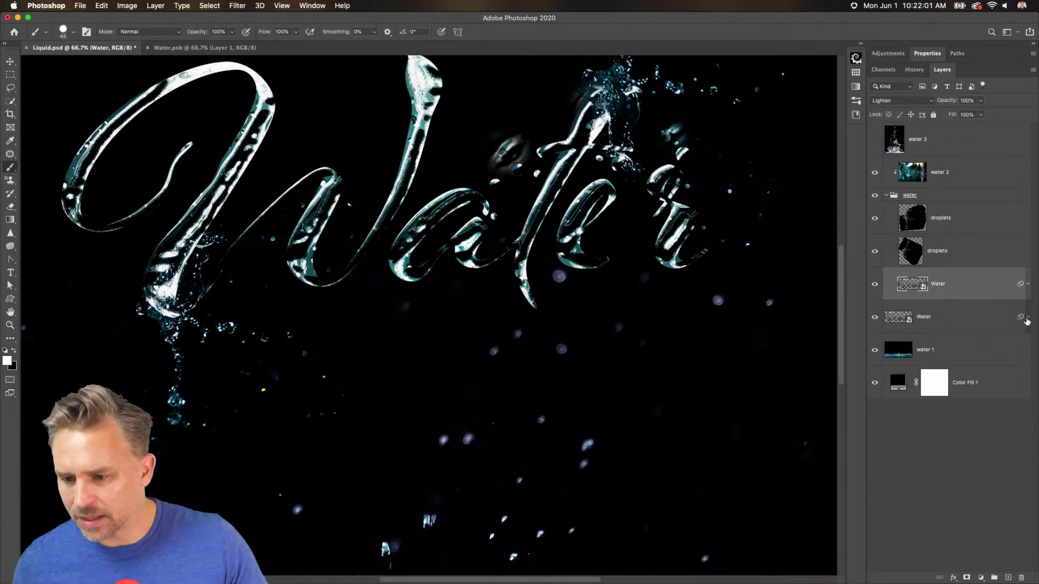
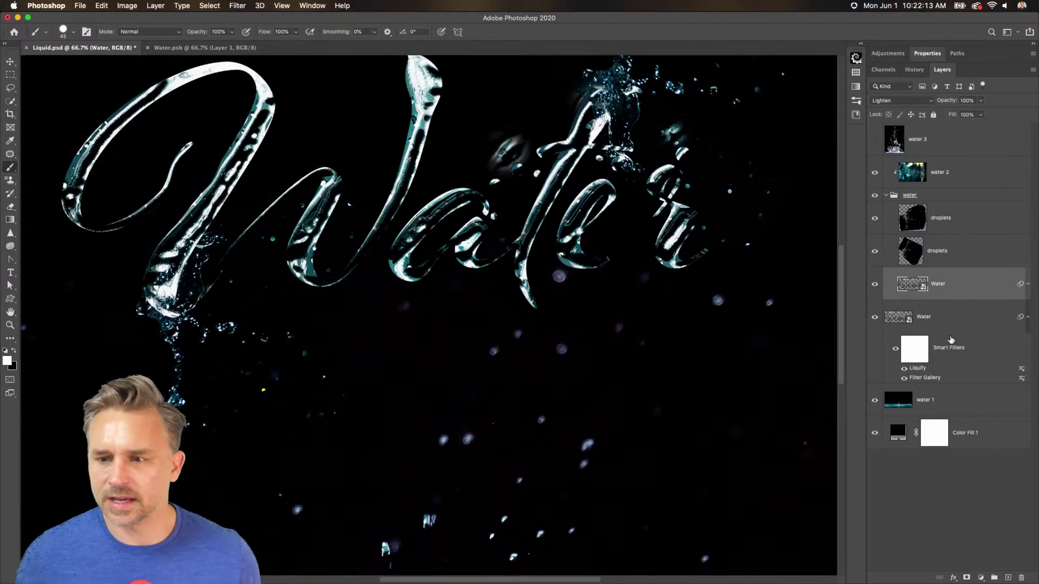
left_click_drag(193, 302, 189, 388)
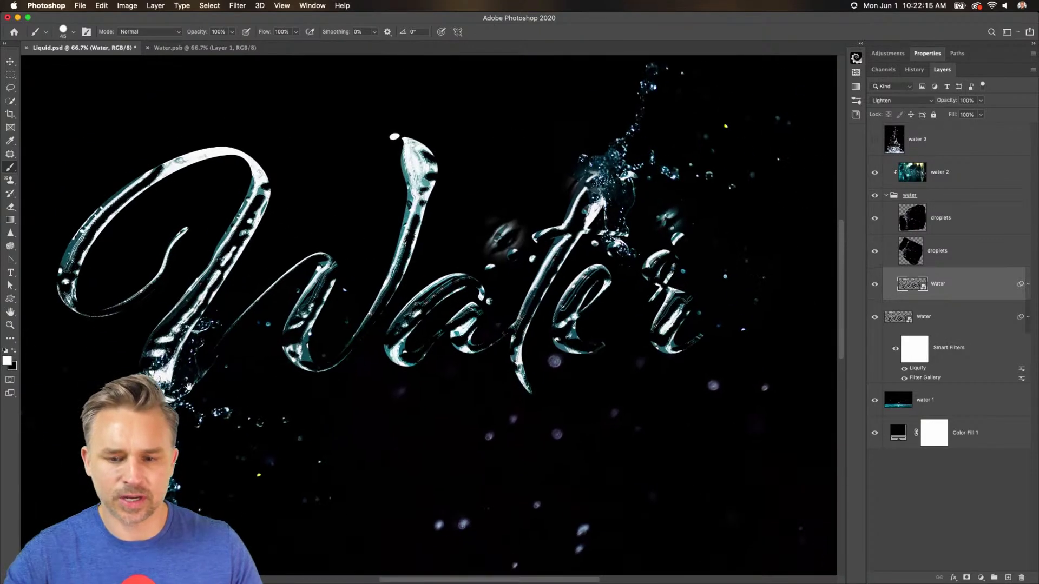
key("super+minus")
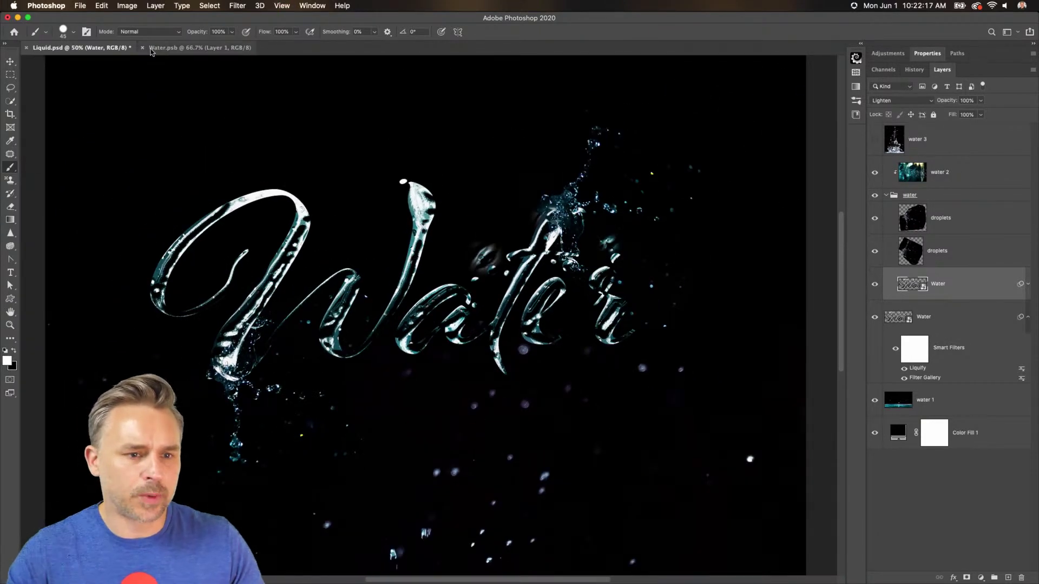
Open LiquidFinal.psd and examine the "Wash your Hands" liquid lettering up close.
left_click(17, 18)
left_click(999, 317)
left_click(958, 255)
double_click(1002, 205)
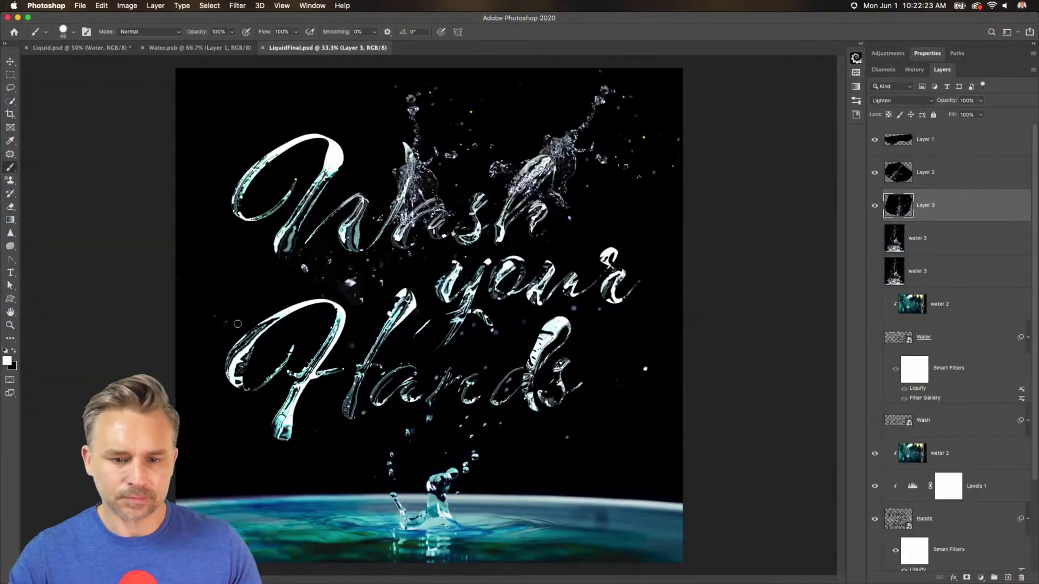
key("super+equal")
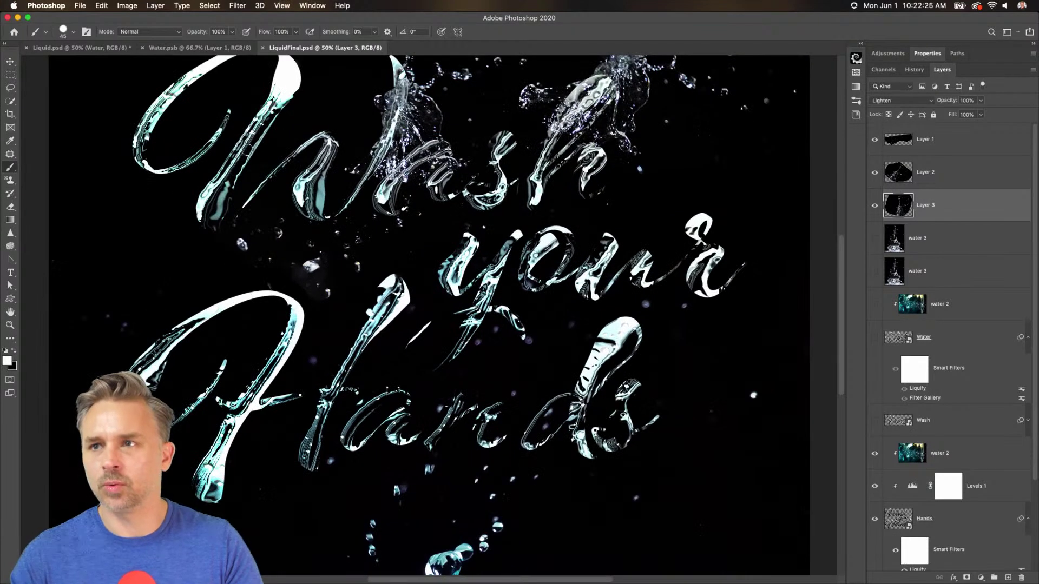
left_click_drag(299, 271, 291, 305)
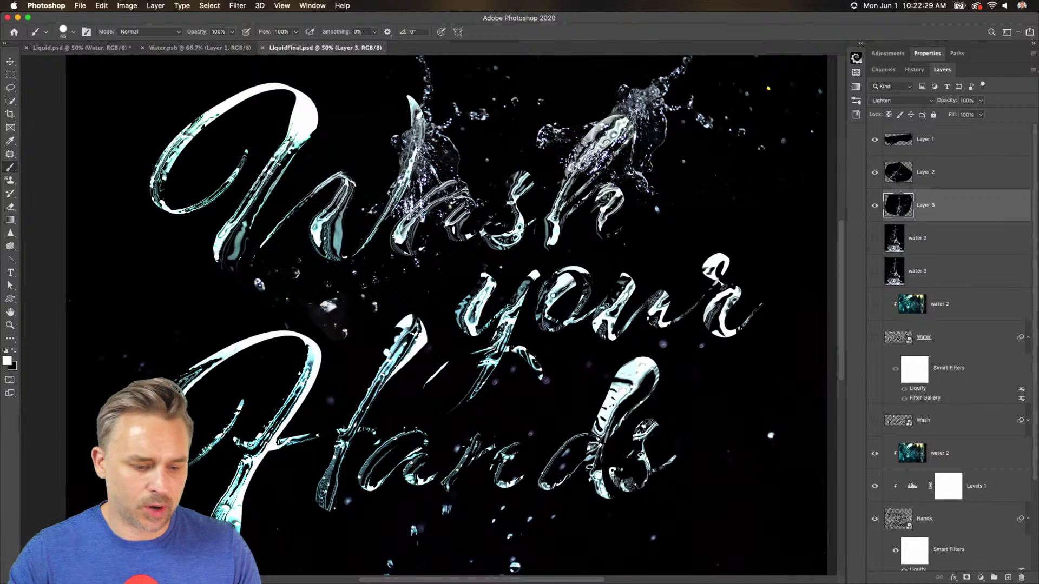
Switch to Finder and open LiquidFinal2.psd from the Desktop folder in Photoshop.
mouse_move(542, 583)
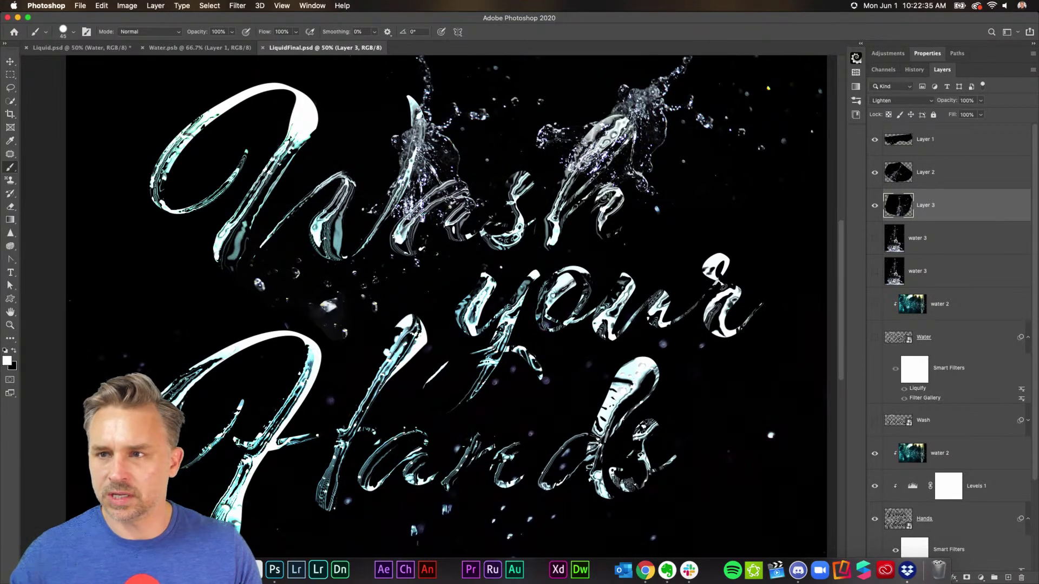
left_click(103, 570)
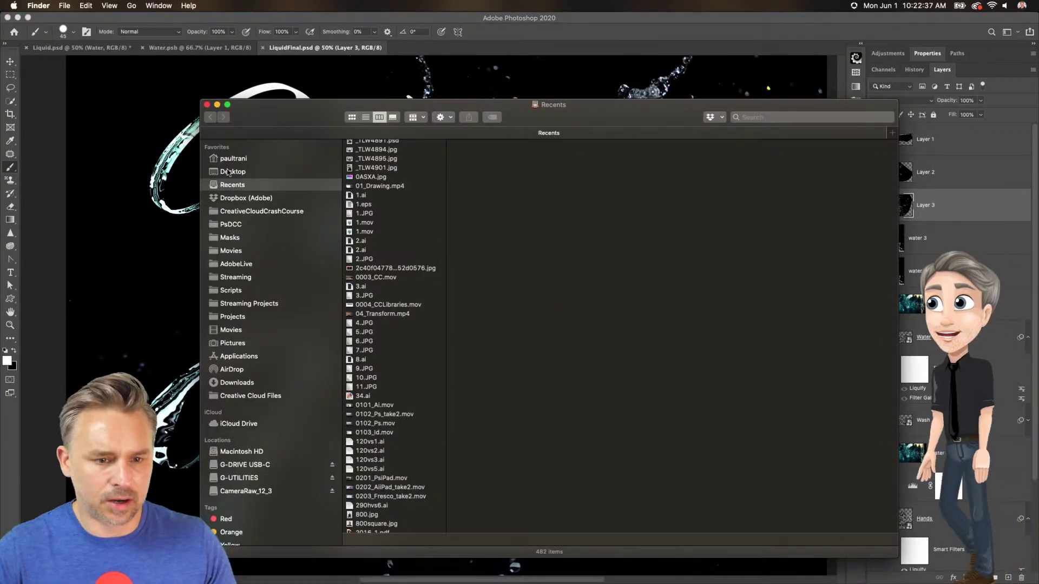
left_click(225, 173)
double_click(351, 172)
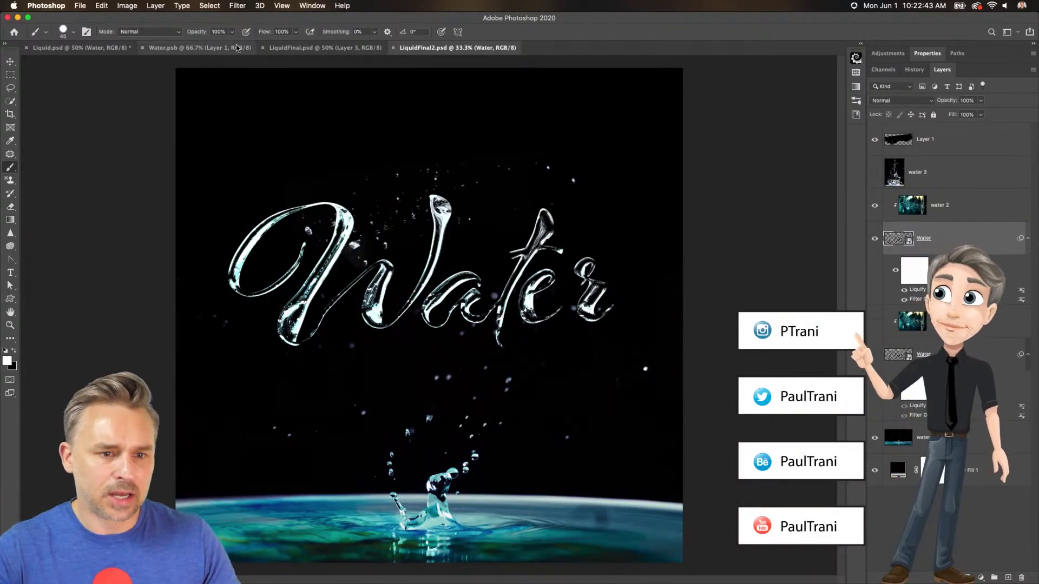
Return to the open documents and close Water.psb.
left_click(319, 48)
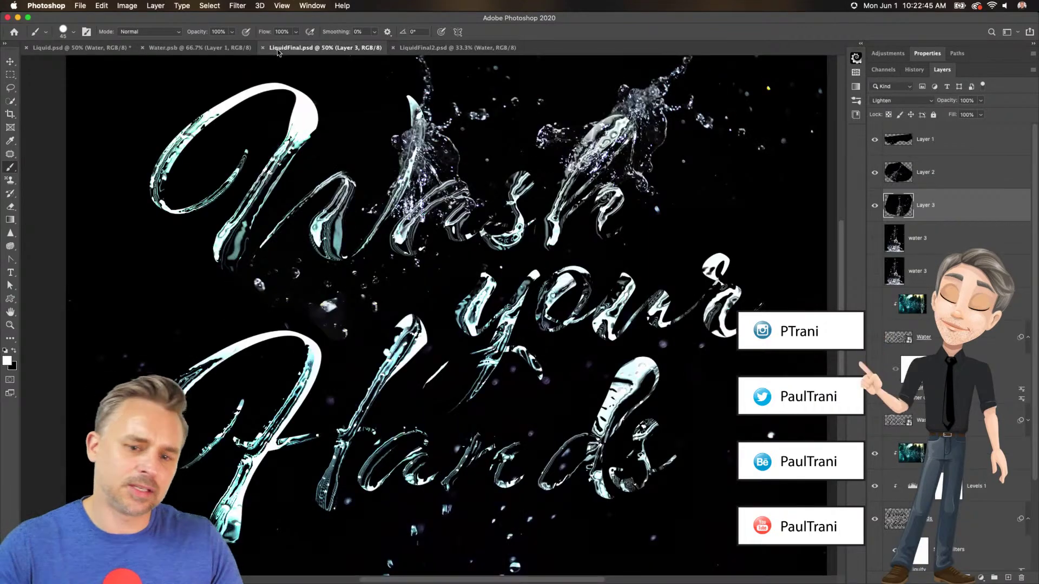
left_click(171, 48)
left_click(142, 47)
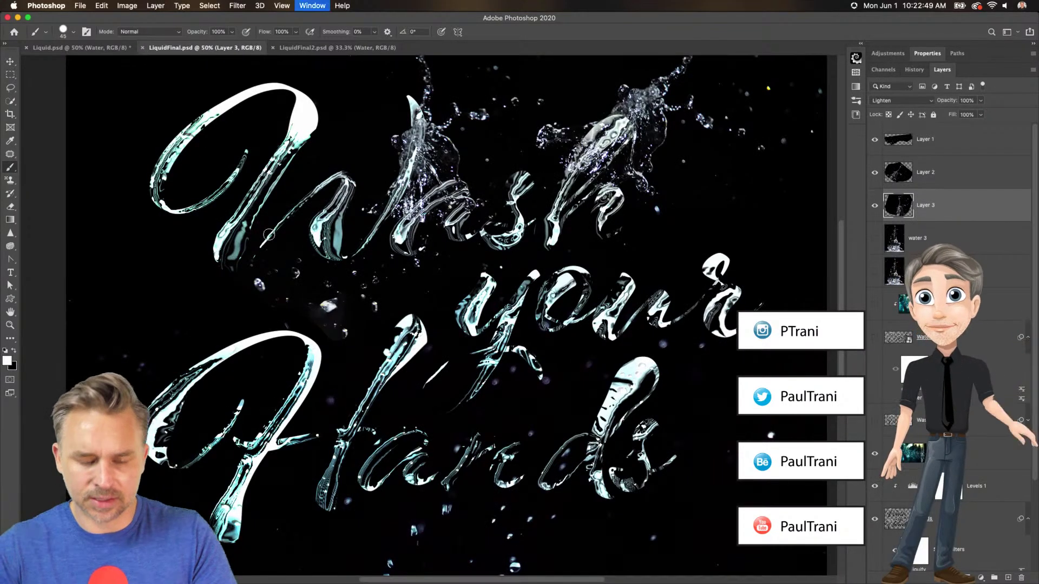
Tile the three open documents with the side panels collapsed to icons, and bring the lettering into view in Liquid.psd and LiquidFinal.psd.
key("super+alt+t")
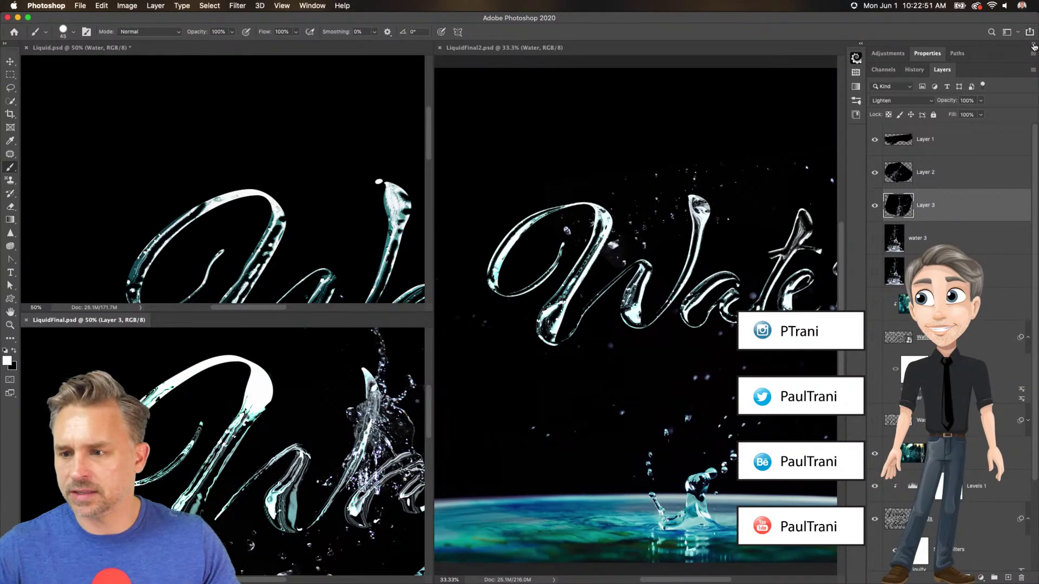
left_click(1033, 43)
left_click(384, 176)
left_click_drag(297, 190, 151, 77)
left_click(195, 391)
left_click_drag(193, 403, 99, 391)
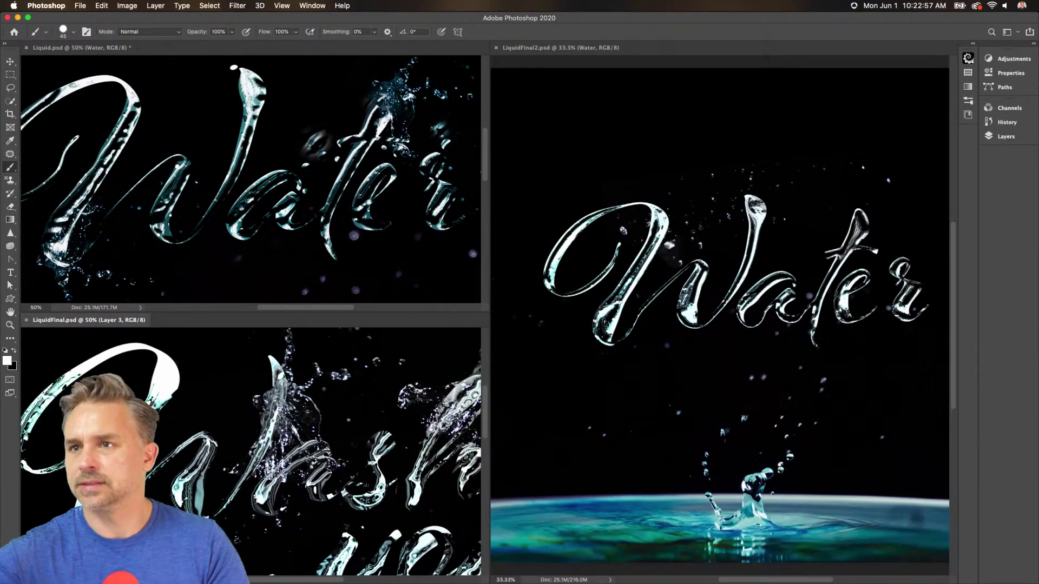
Arrange Liquid.psd, LiquidFinal.psd and LiquidFinal2.psd with Tile All Horizontally.
mouse_move(87, 320)
left_mouse_down()
mouse_move(111, 331)
mouse_move(585, 49)
mouse_move(182, 49)
left_mouse_up()
key("F2")
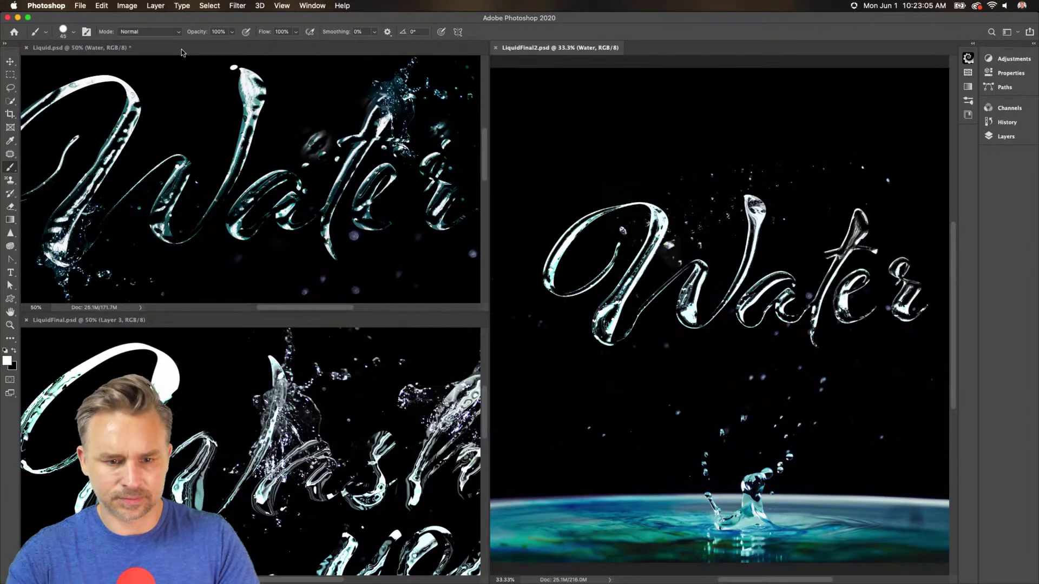
left_click(244, 327)
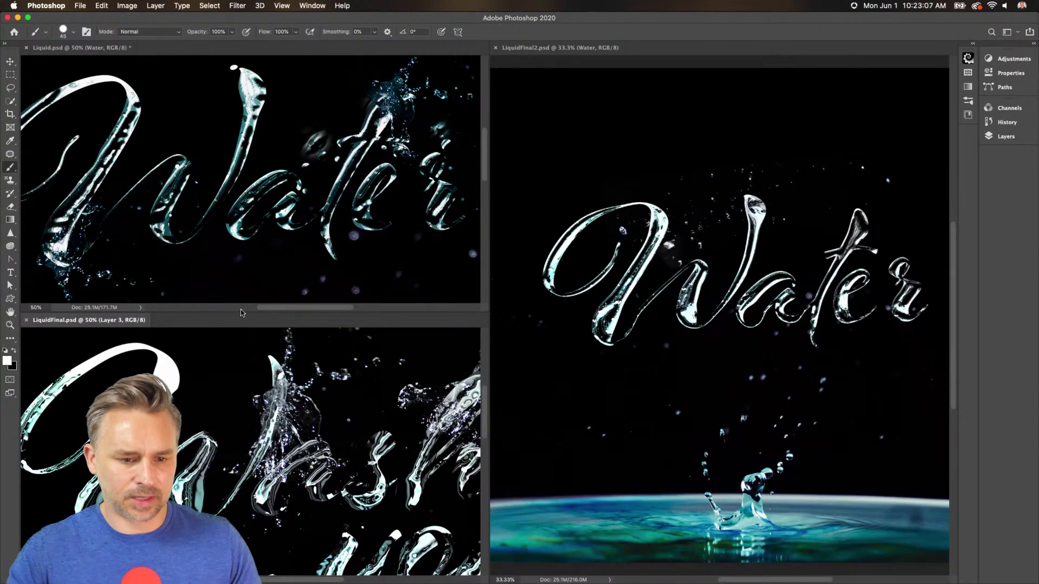
left_click(317, 5)
mouse_move(324, 20)
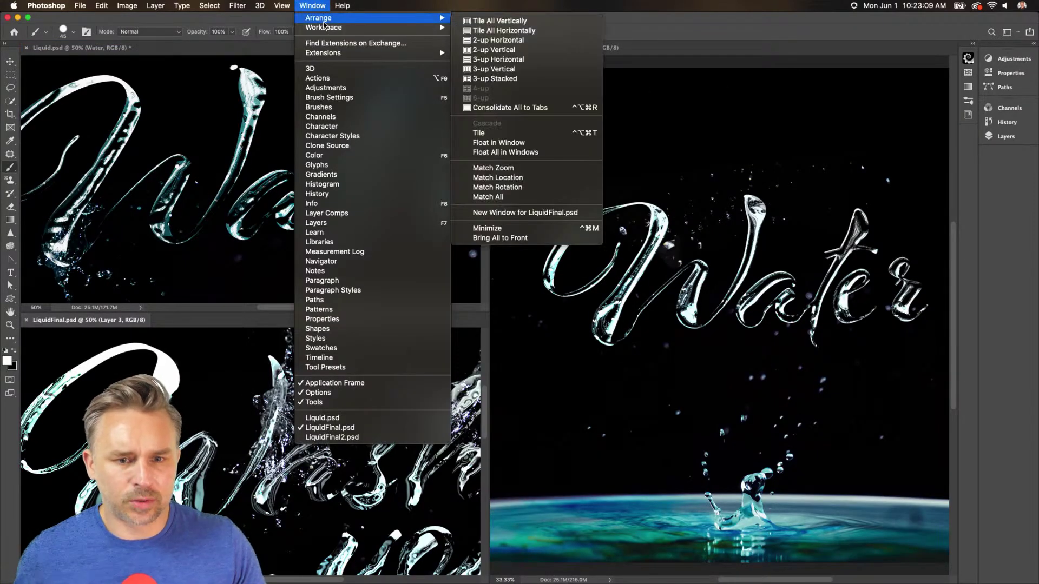
left_click(564, 33)
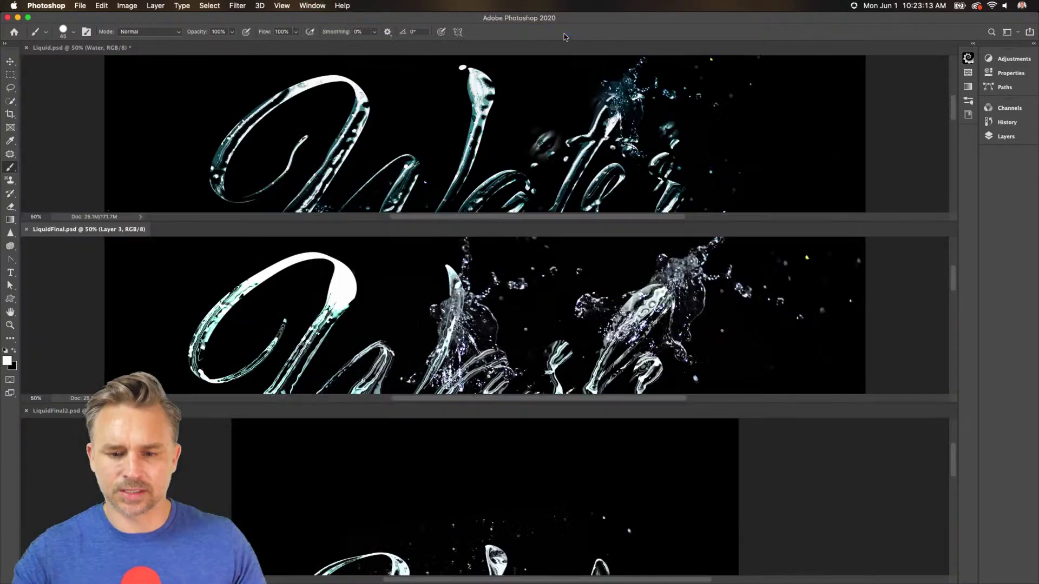
Frame the lettering in all three documents, with LiquidFinal.psd at 33.3% and LiquidFinal2.psd at 25%.
left_click_drag(393, 158, 409, 122)
left_click(458, 301)
key("super+minus")
left_click_drag(444, 332, 439, 305)
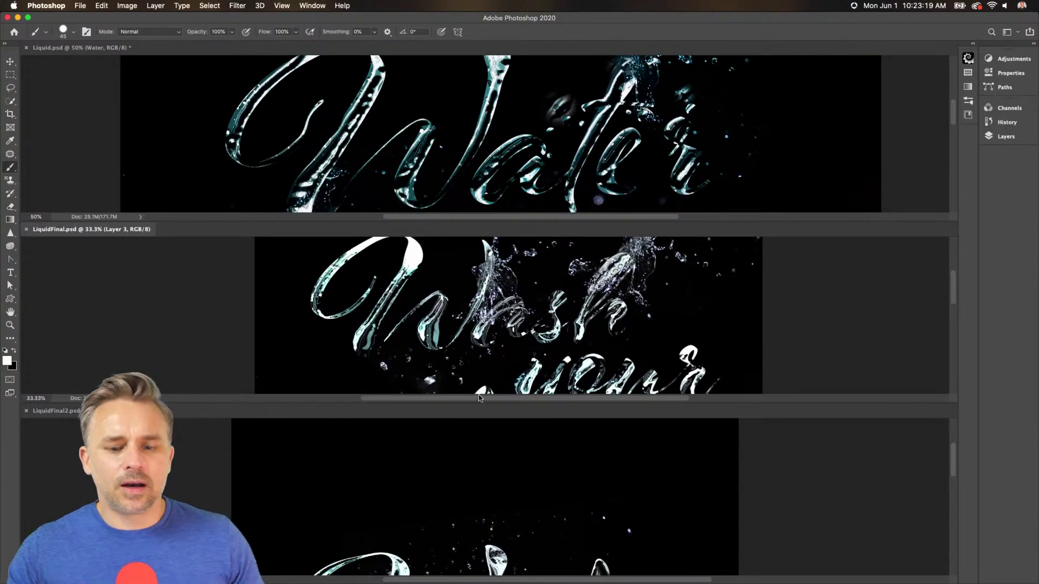
left_click(485, 474)
key("super+minus")
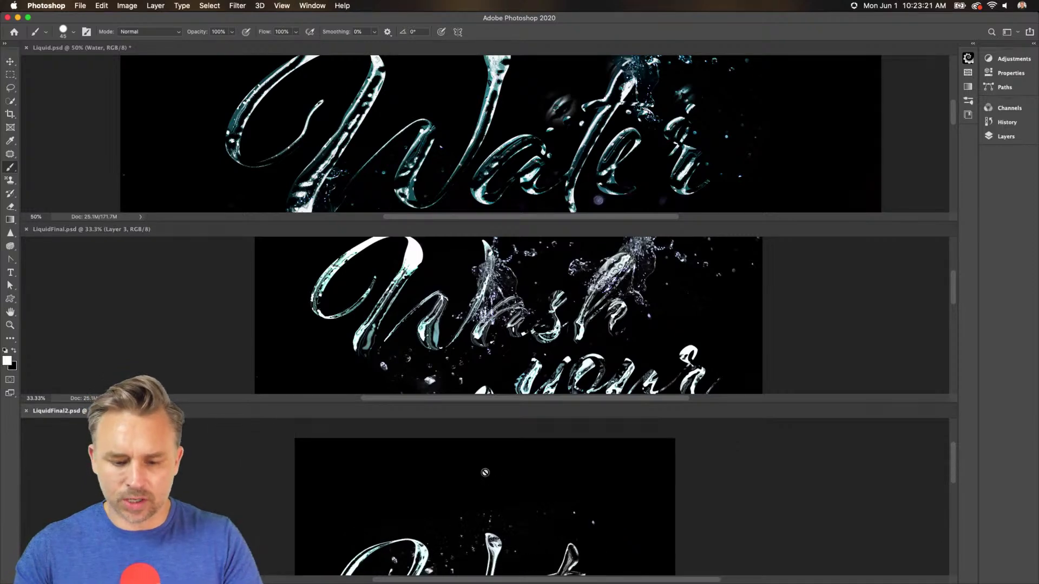
left_click_drag(507, 536, 544, 447)
Set the view of Liquid.psd to 33.3% and LiquidFinal.psd to 25%, and compare the three liquid text effects.
left_click(497, 347)
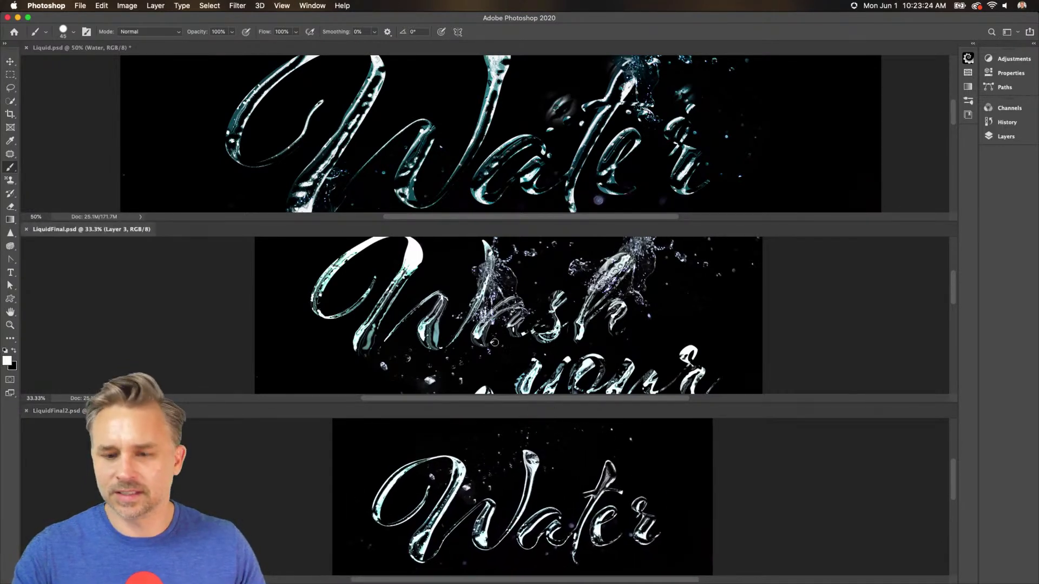
left_click(474, 148)
key("super+minus")
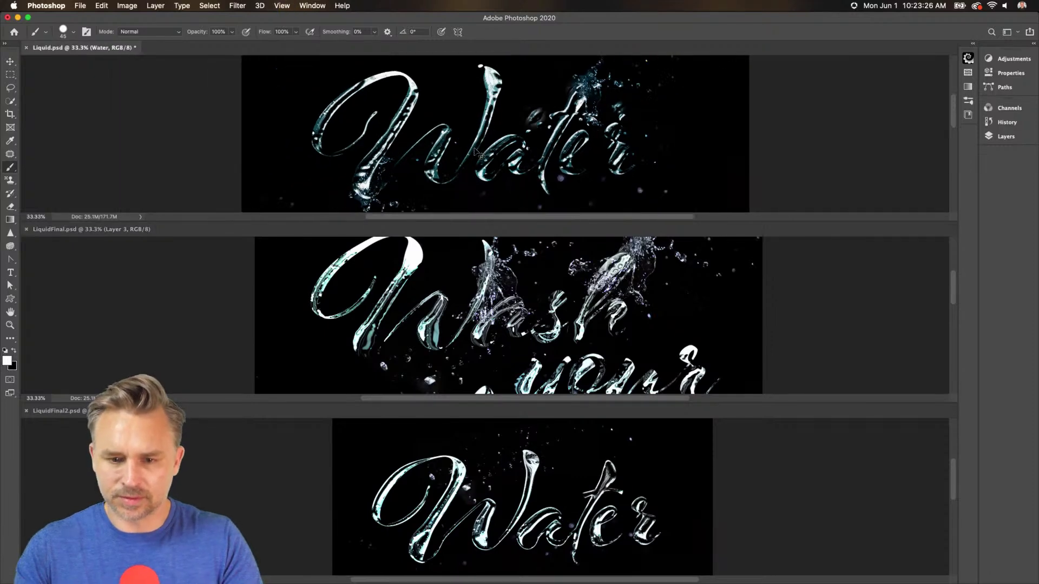
left_click(447, 310)
key("super+minus")
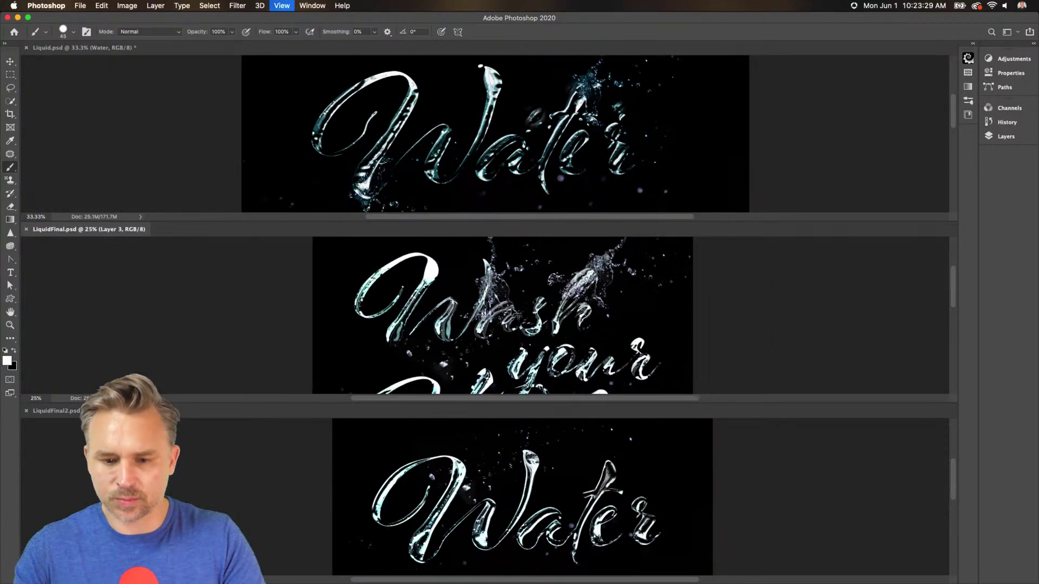
scroll(475, 268, "down", 4)
scroll(475, 268, "left", 1)
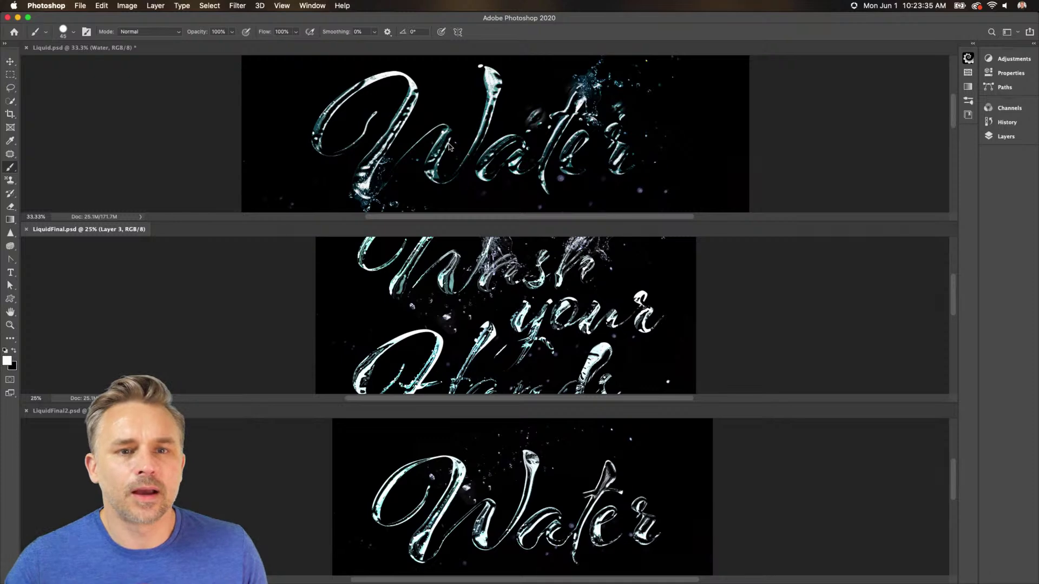
Group LiquidFinal.psd with Liquid.psd as tabs and compare the "Wash your Hands" lettering with "Water" in LiquidFinal2.psd.
left_click(213, 480)
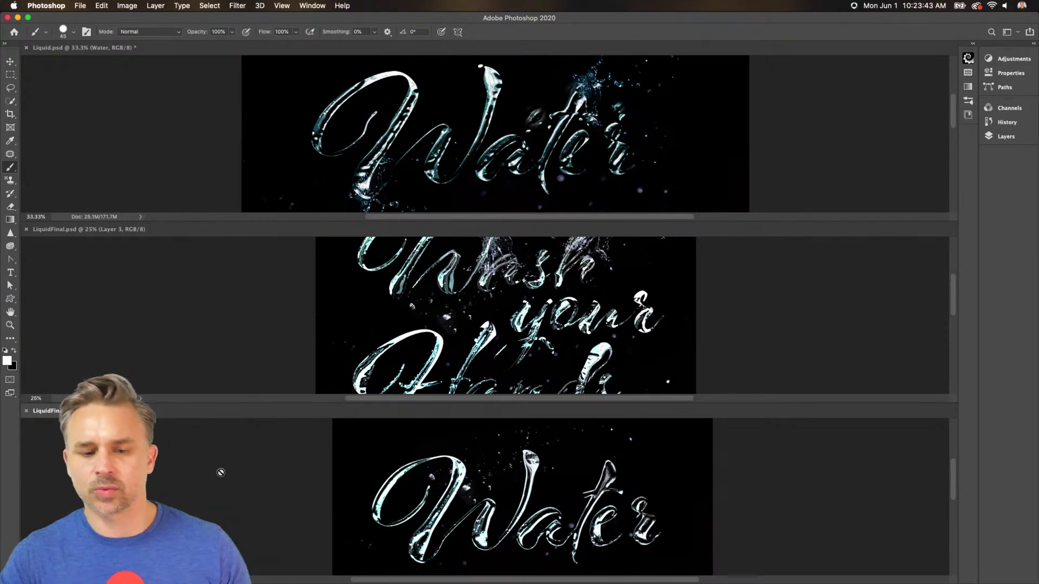
left_click(284, 331)
left_click_drag(280, 319, 265, 300)
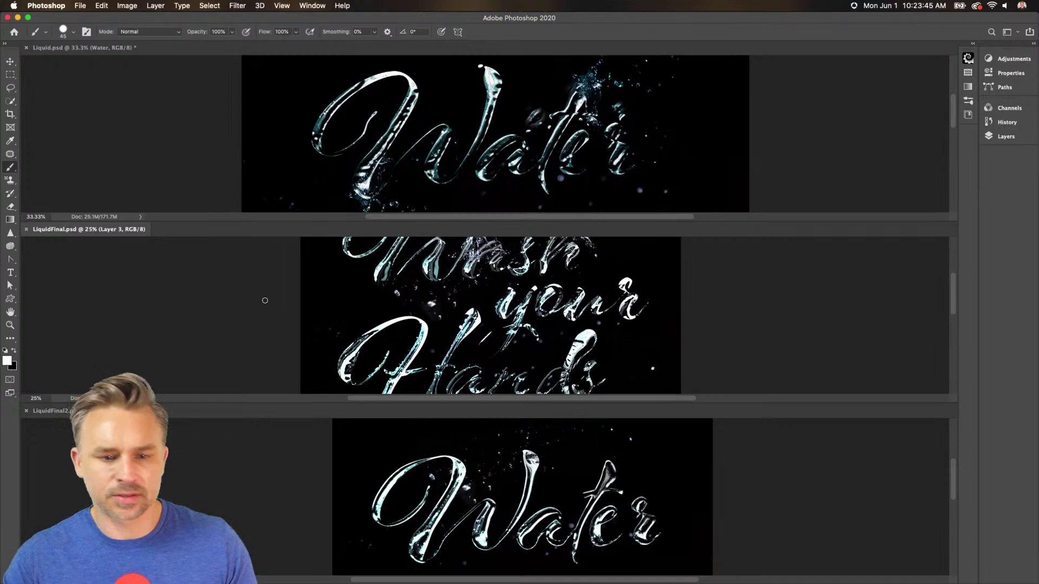
left_click_drag(106, 235, 164, 47)
scroll(265, 150, "up", 4)
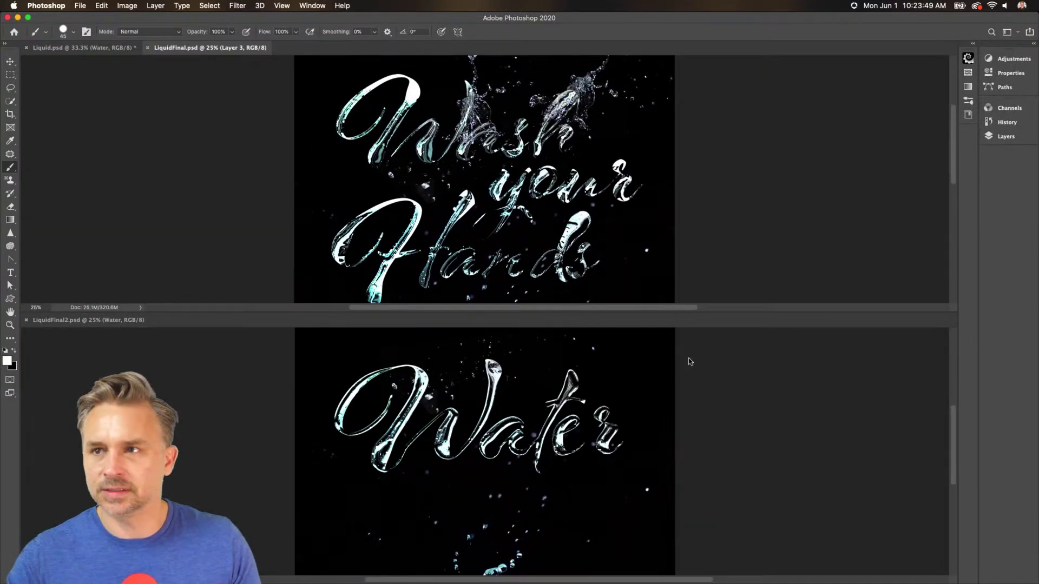
left_click(416, 471)
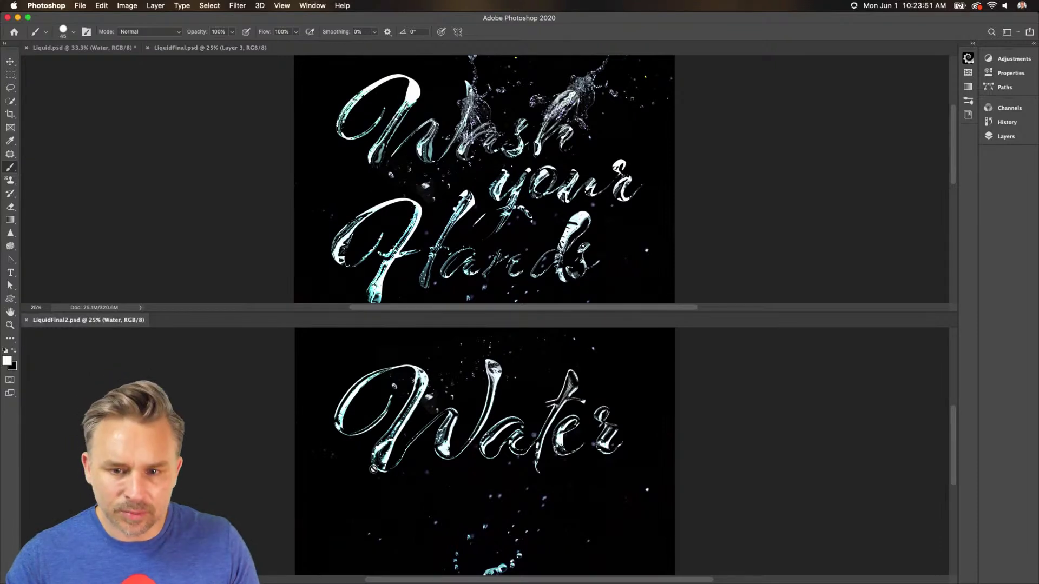
left_click_drag(375, 459, 363, 498)
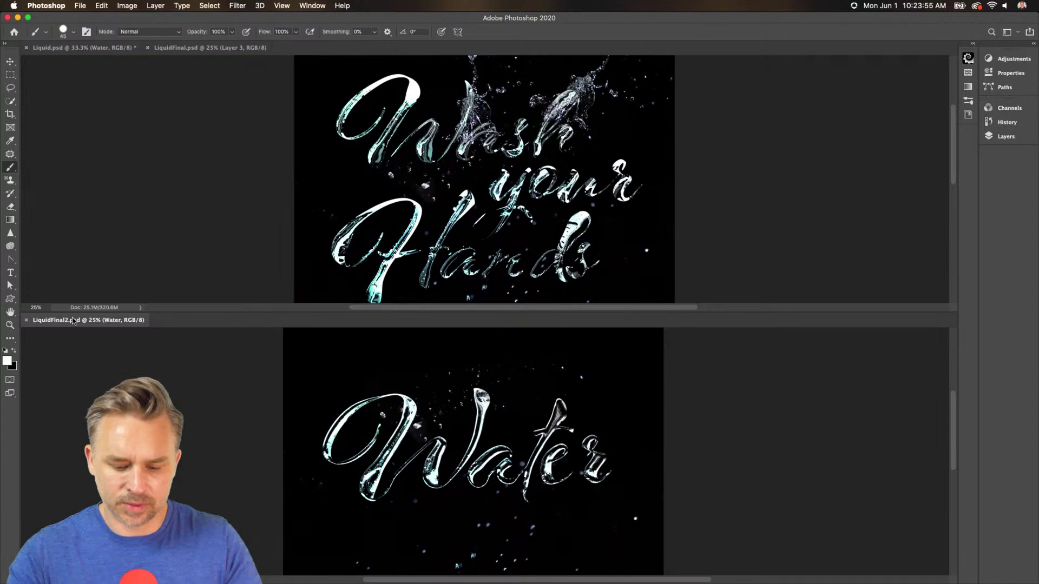
Tile the three documents again and quick-export LiquidFinal.psd as LiquidFinal.jpg to the Desktop.
key("super+alt+shift+t")
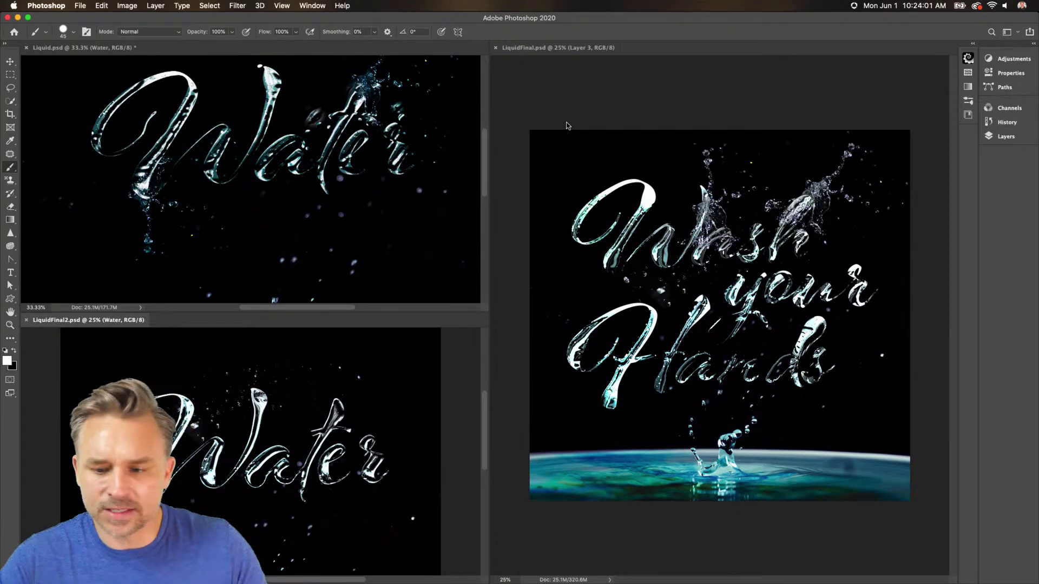
left_click(567, 126)
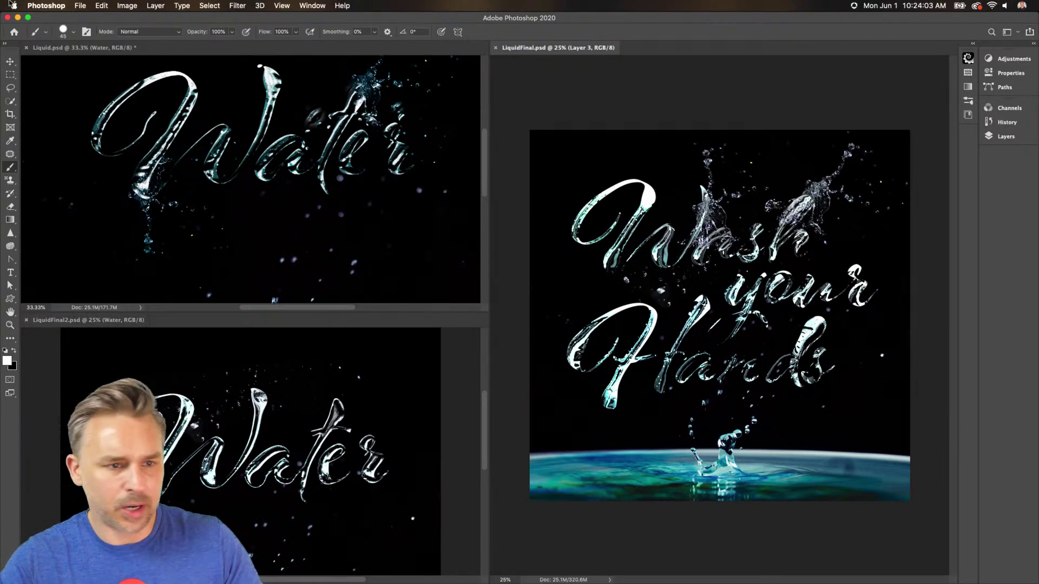
left_click(80, 5)
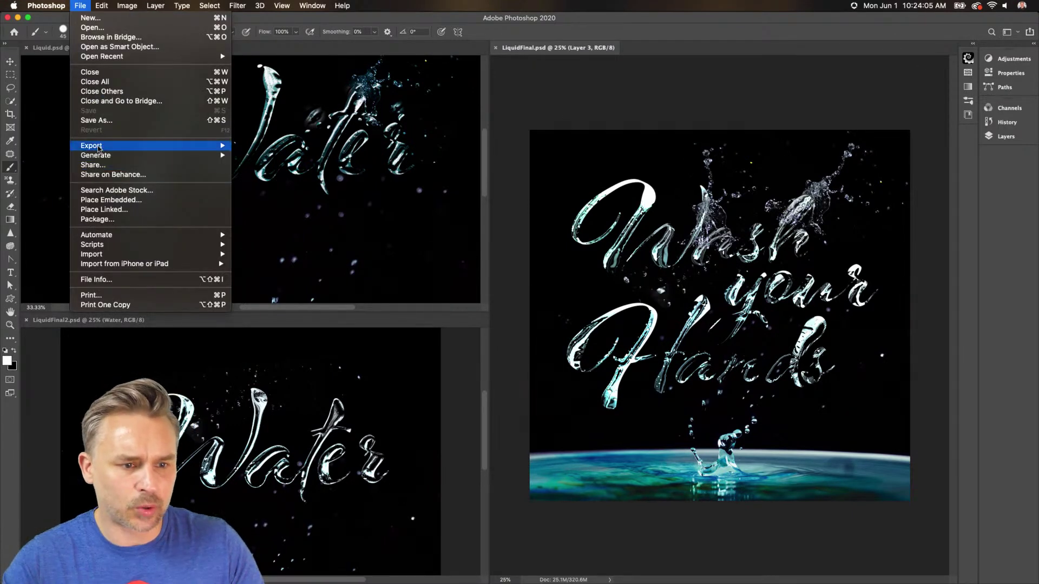
mouse_move(99, 149)
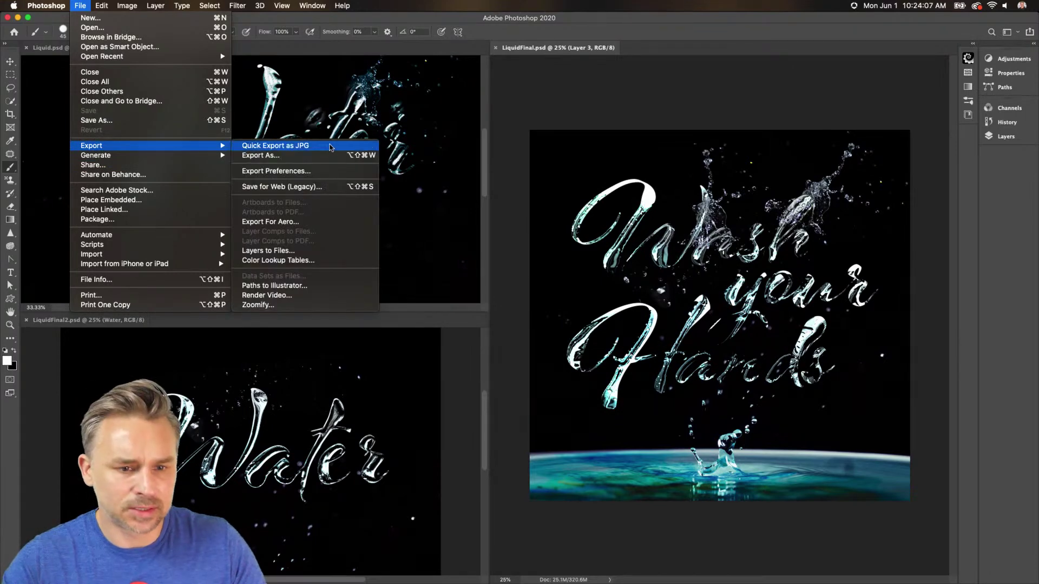
mouse_move(163, 148)
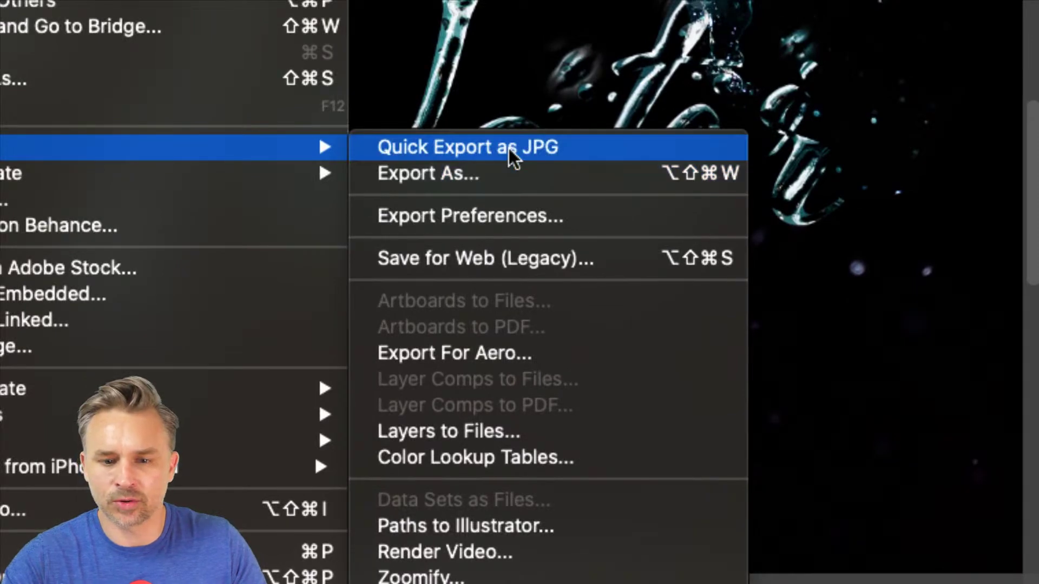
left_click(512, 157)
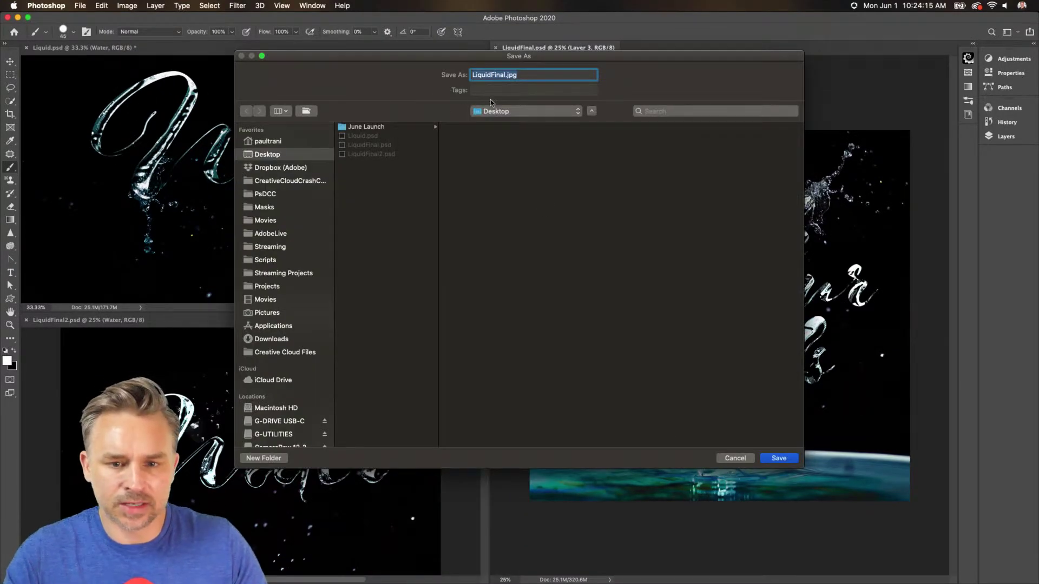
left_click(777, 458)
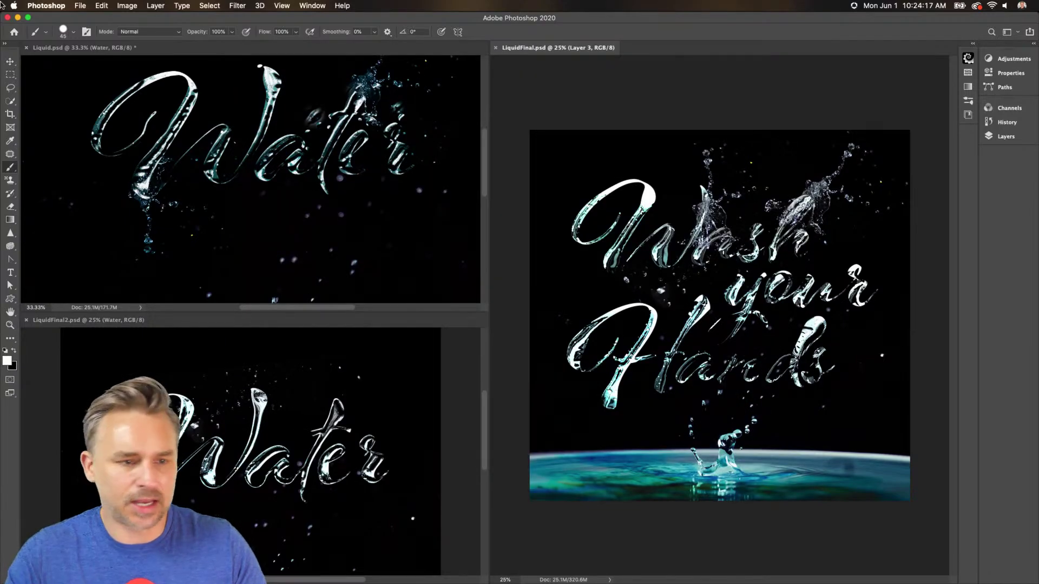
Put away the Photoshop and Finder windows, switch to Discord and view the hippogriff image posted in the current-challenge channel.
left_click(18, 18)
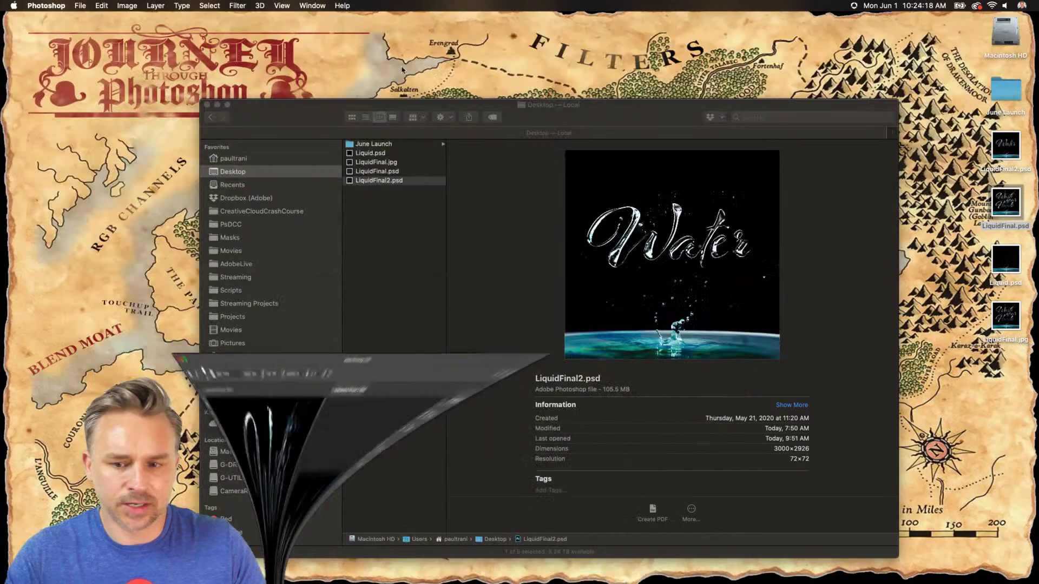
left_click(206, 105)
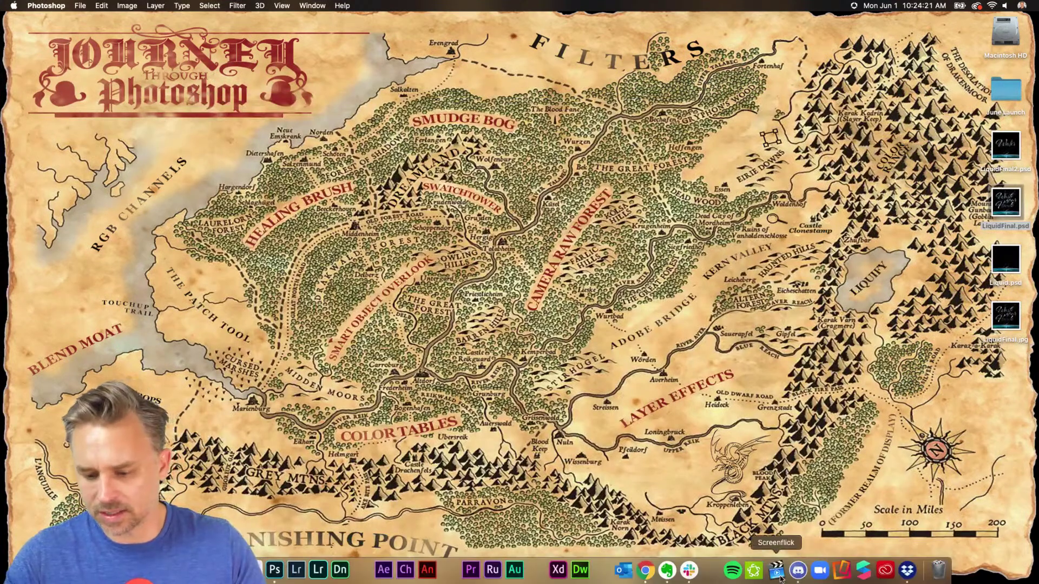
left_click(799, 570)
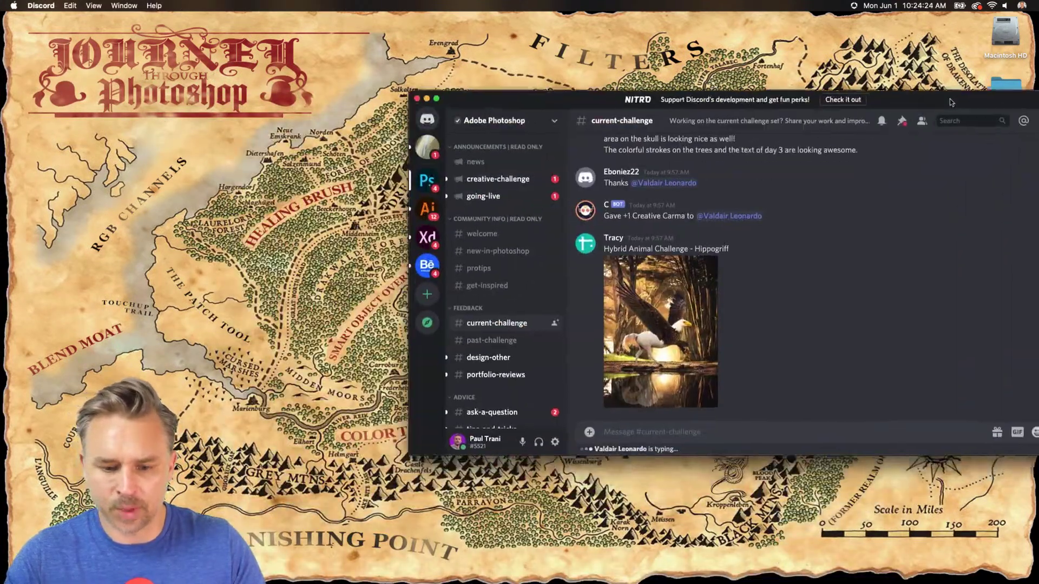
left_click_drag(952, 103, 858, 117)
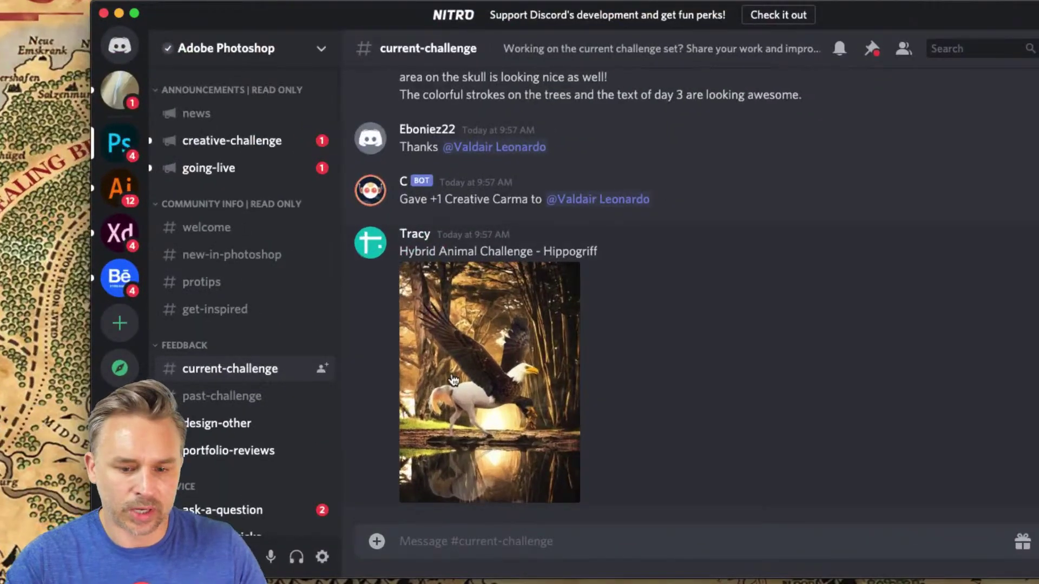
left_click(459, 383)
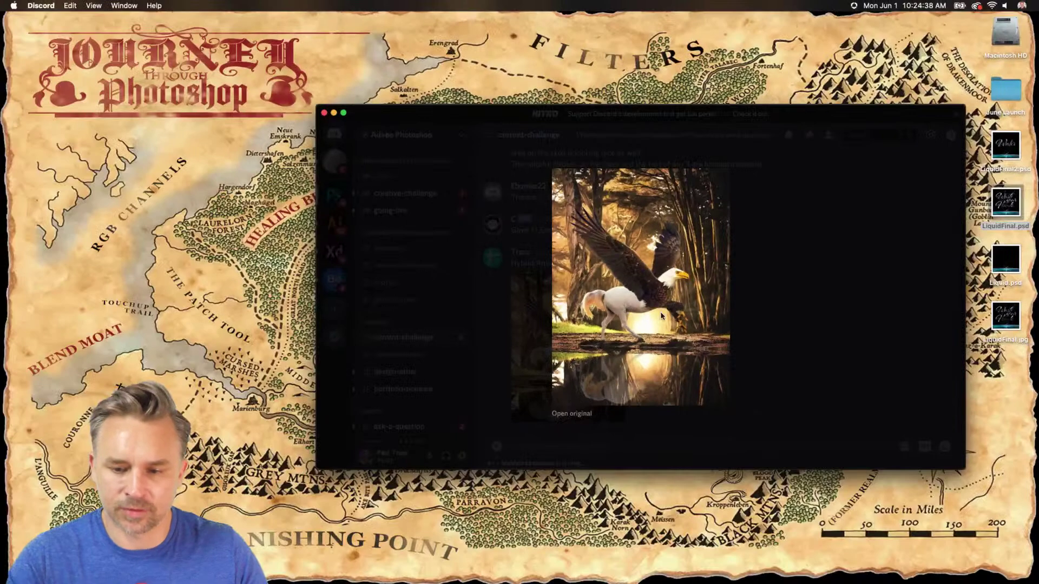
left_click(936, 347)
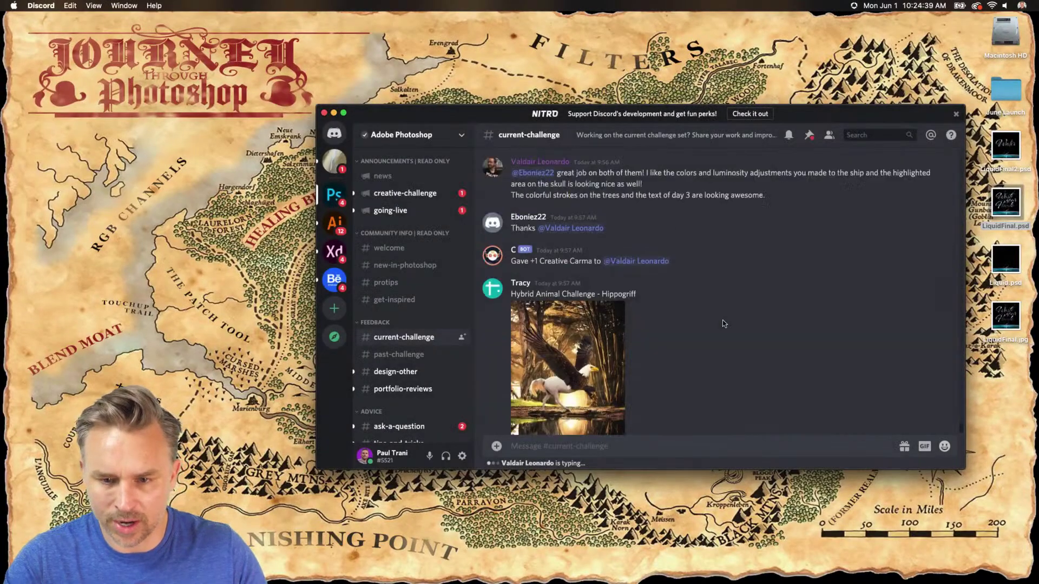
View the winged-lion image, and upload LiquidFinal.jpg from the desktop to current-challenge with the comment "Liquid effect. Just needs soap.".
left_click(590, 271)
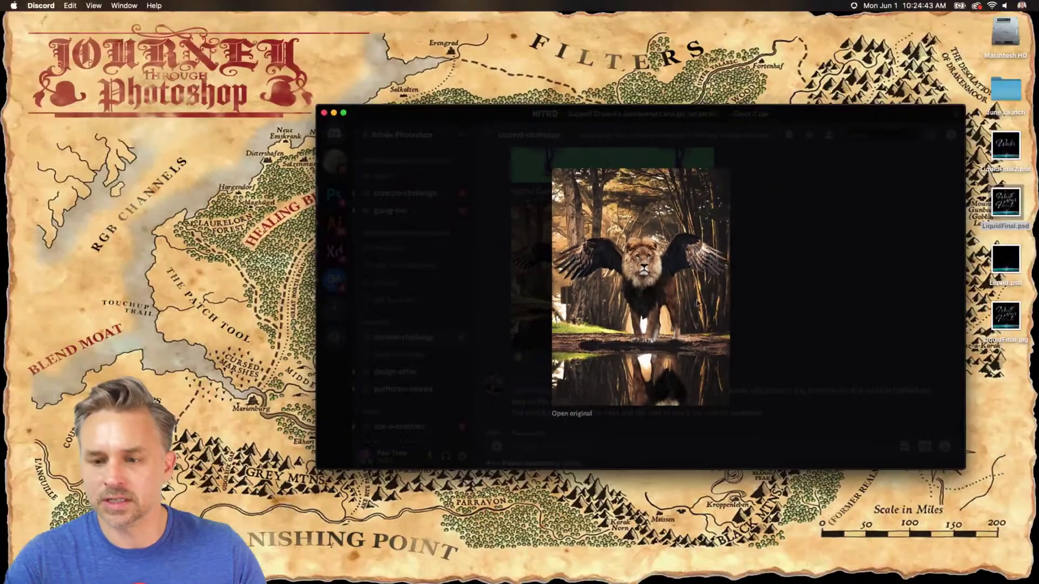
left_click(819, 247)
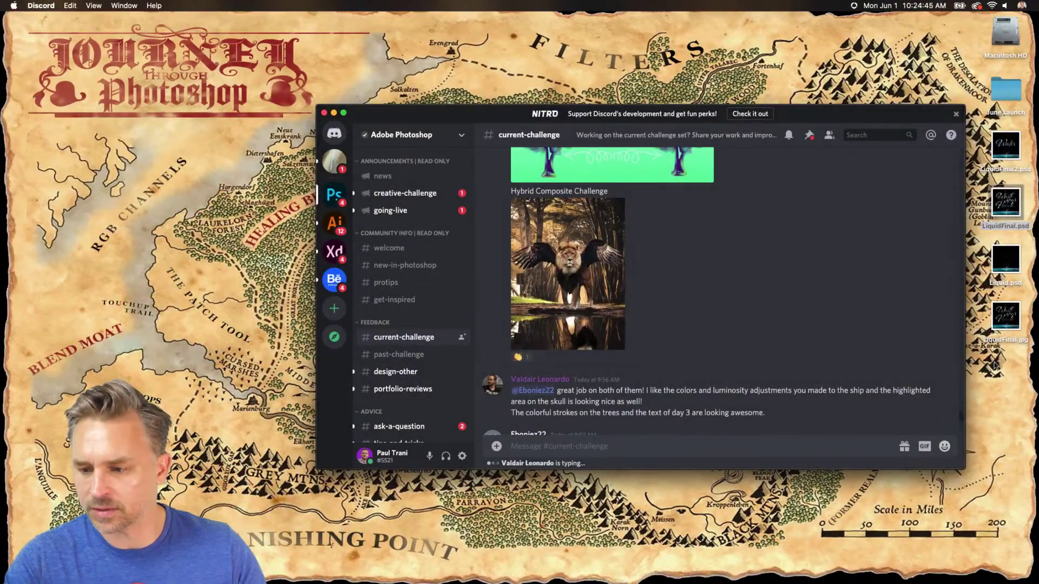
left_click(1002, 316)
left_click_drag(1002, 317, 639, 400)
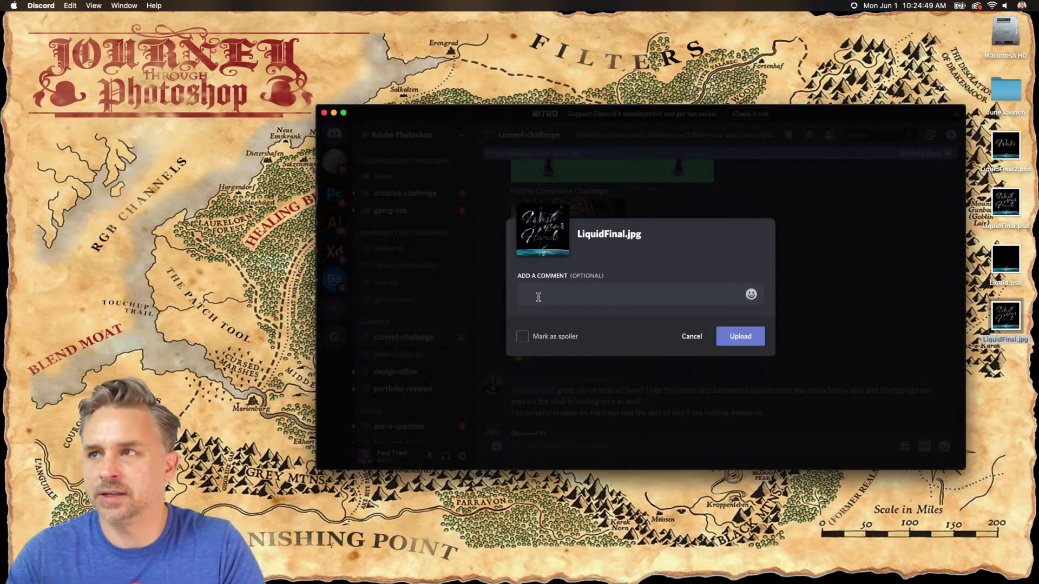
type("Liquid effect.")
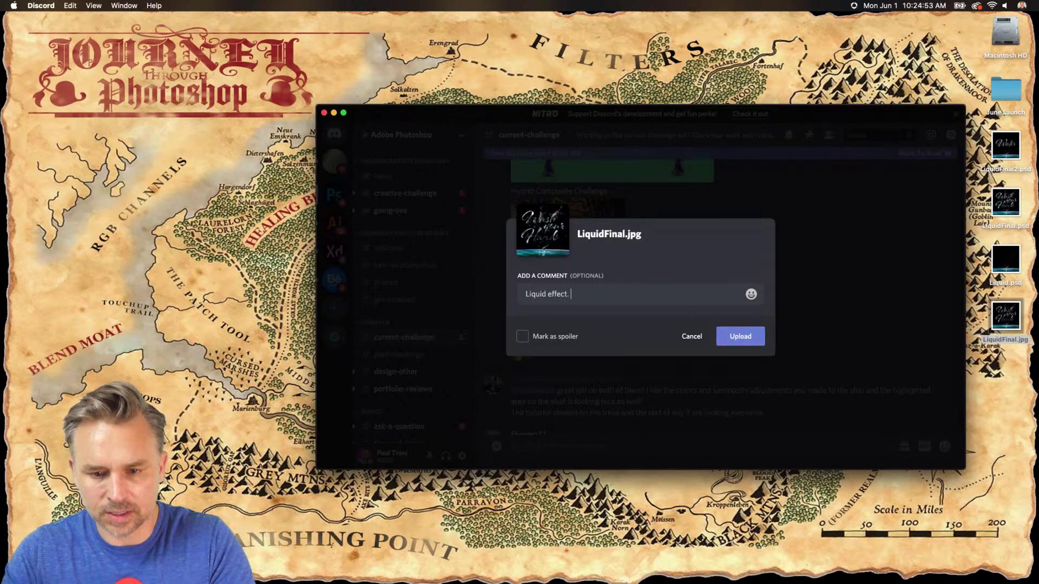
type(" Just needs soap.")
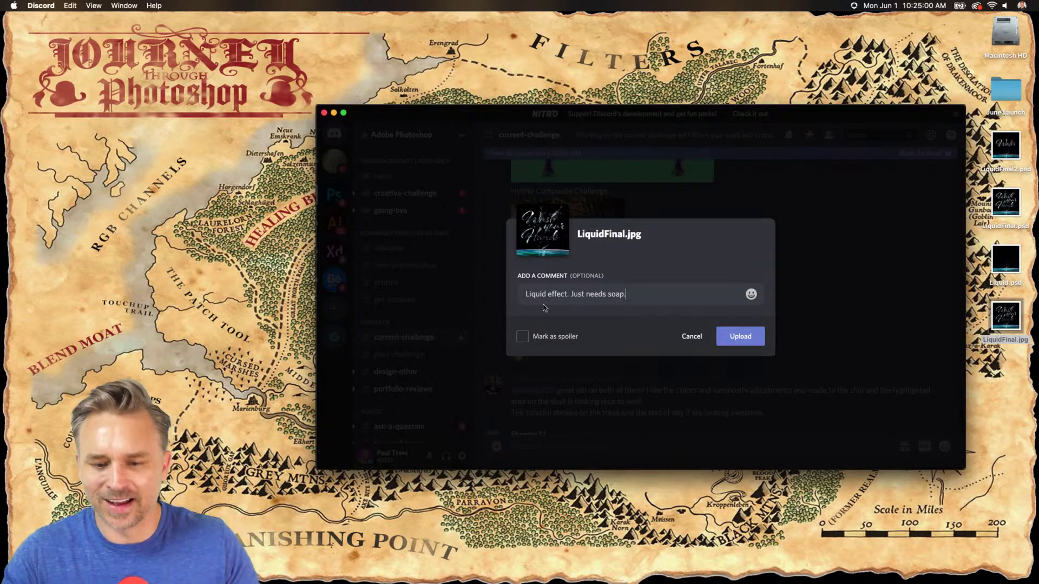
left_click(744, 336)
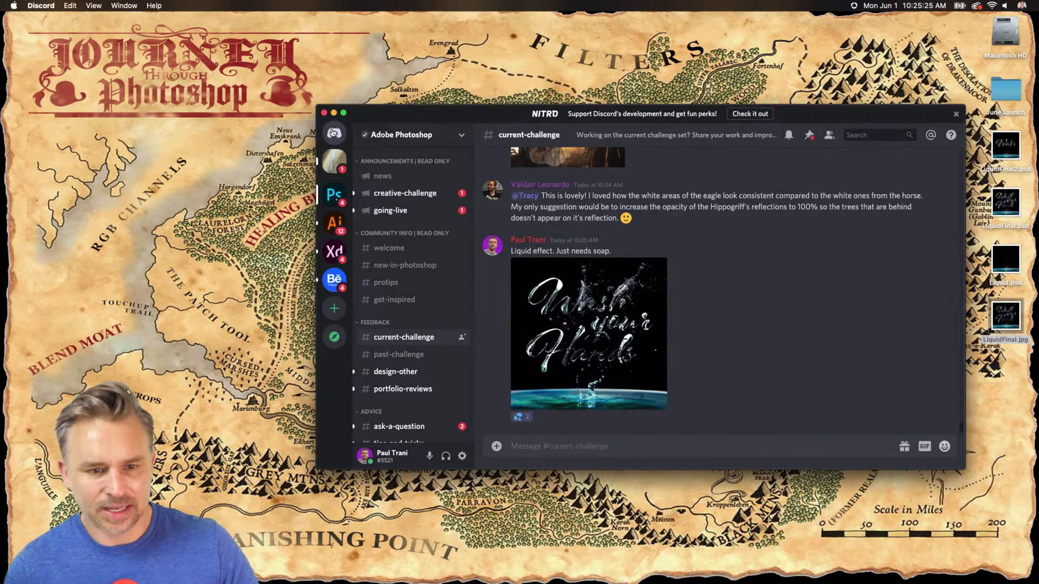
Close Discord and switch back to LiquidFinal.psd in Photoshop, with the Rectangular Marquee tool active and the layer list expanded.
left_click(325, 113)
mouse_move(264, 574)
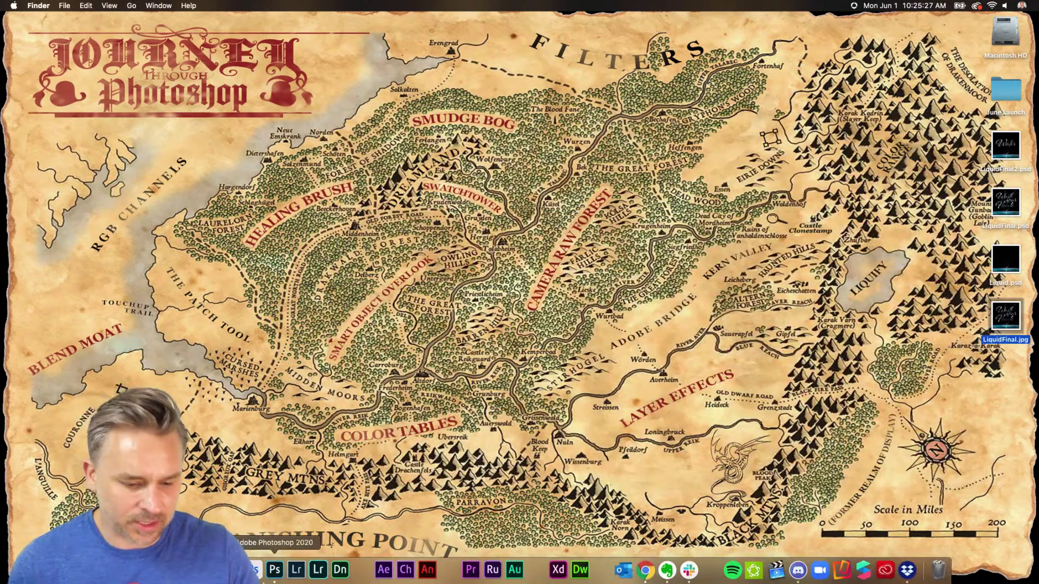
left_click(274, 571)
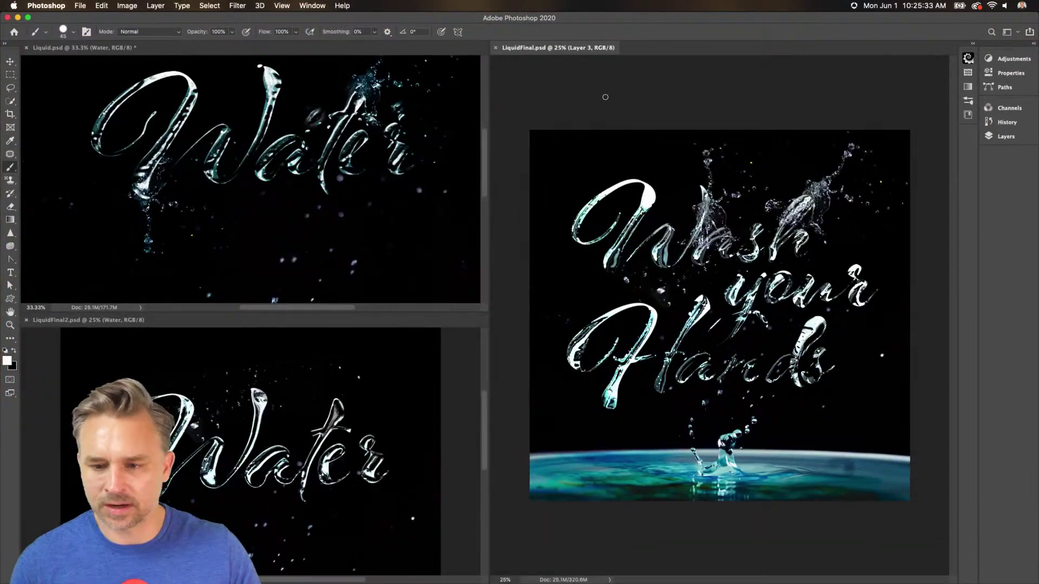
left_click(605, 97)
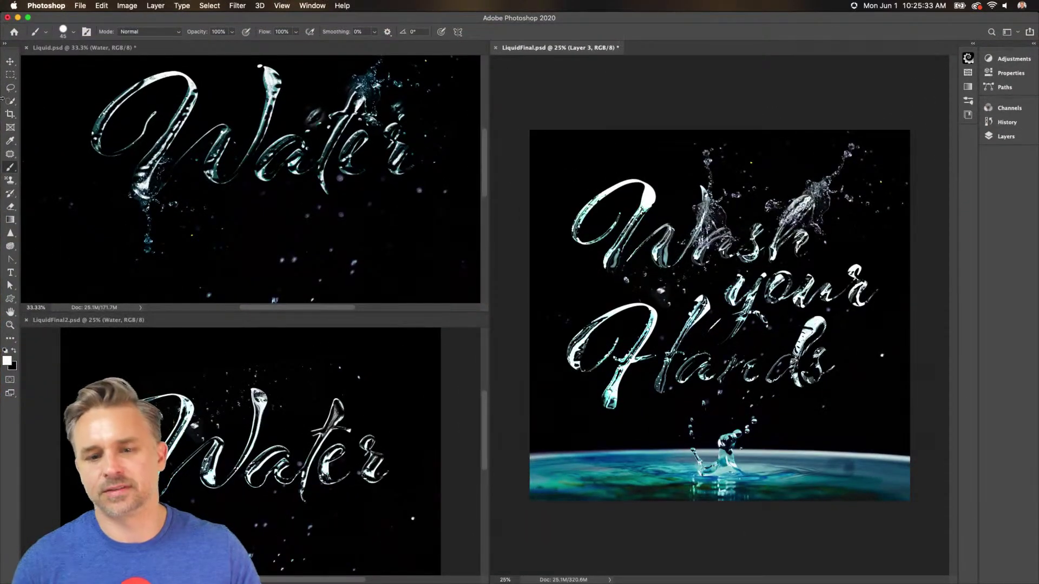
left_click(11, 74)
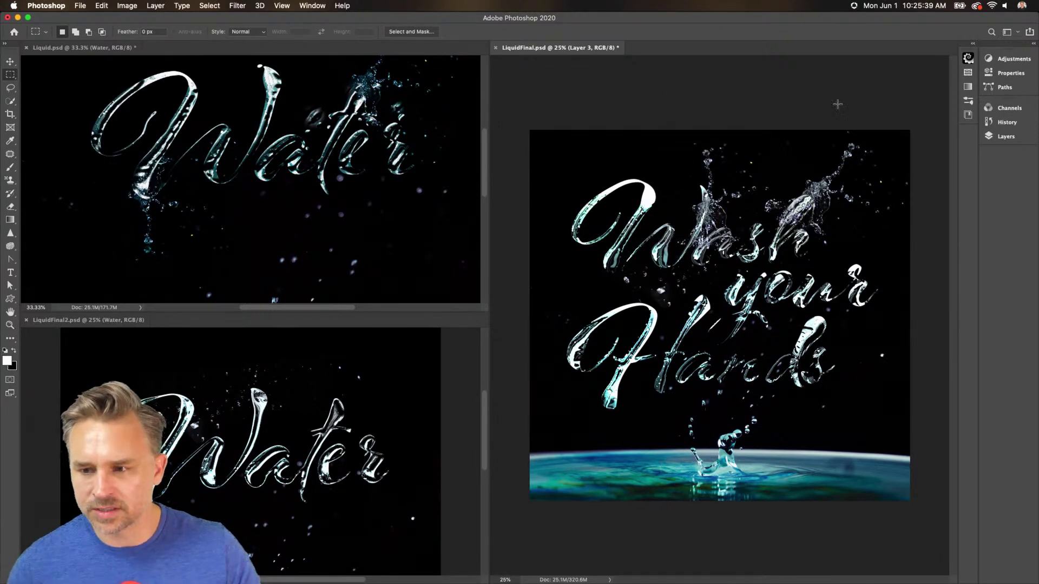
left_click(1035, 45)
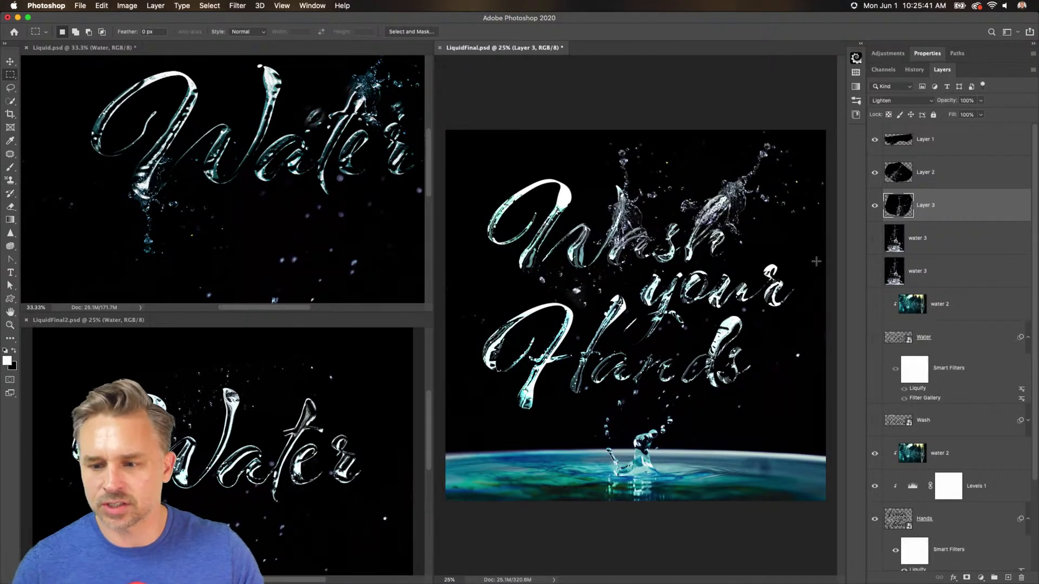
Open the Filter Gallery smart filter of the Hands layer and bring the "Wash your" lettering into the preview.
scroll(926, 356, "down", 2)
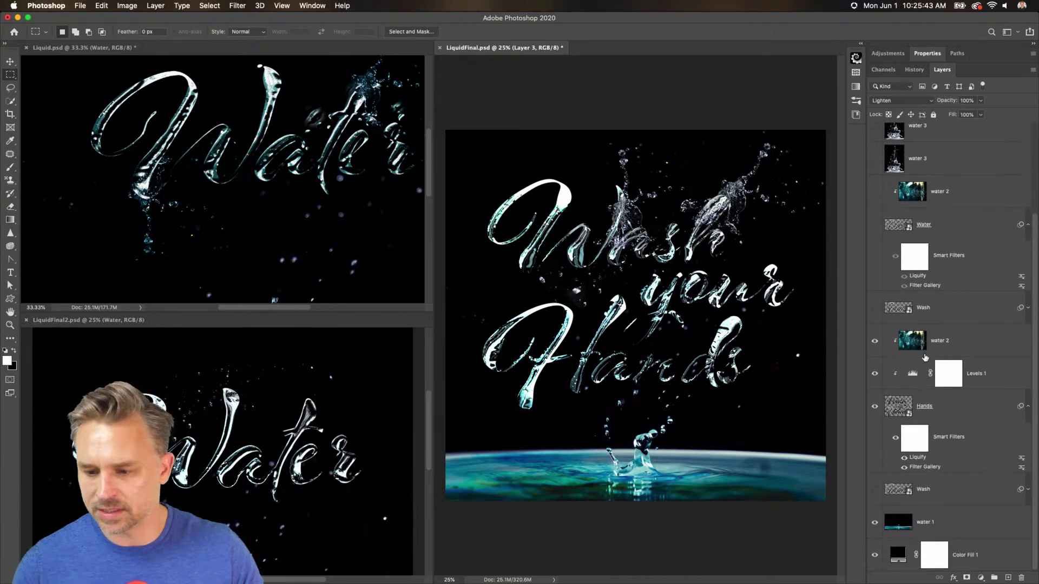
left_click(946, 415)
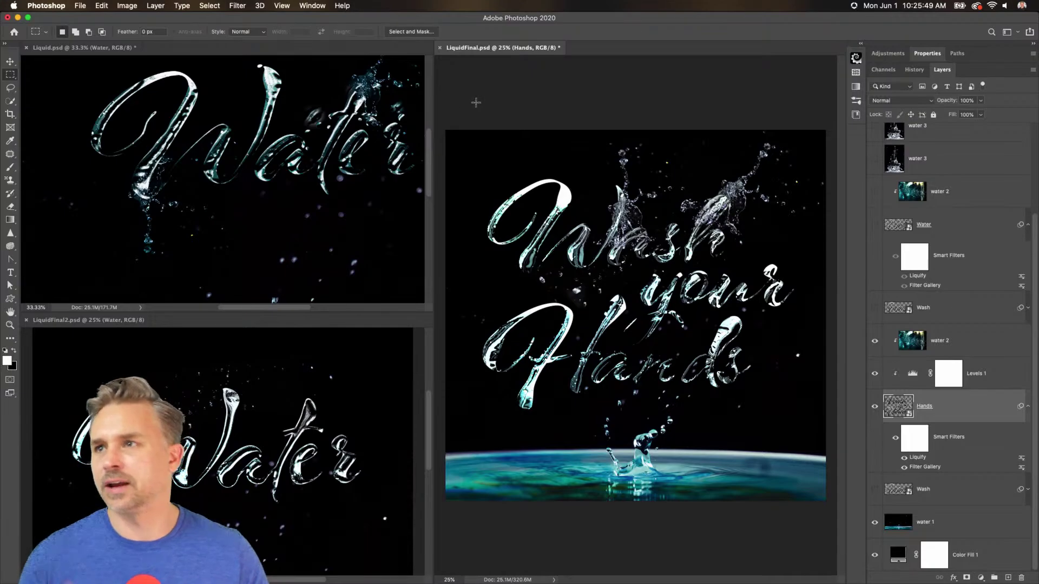
double_click(928, 469)
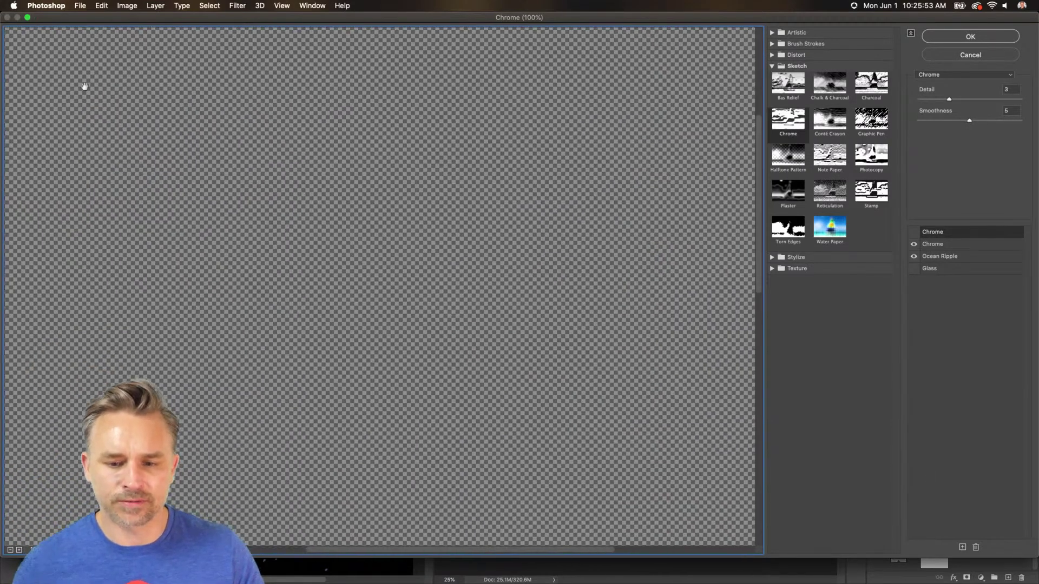
left_click_drag(85, 87, 399, 213)
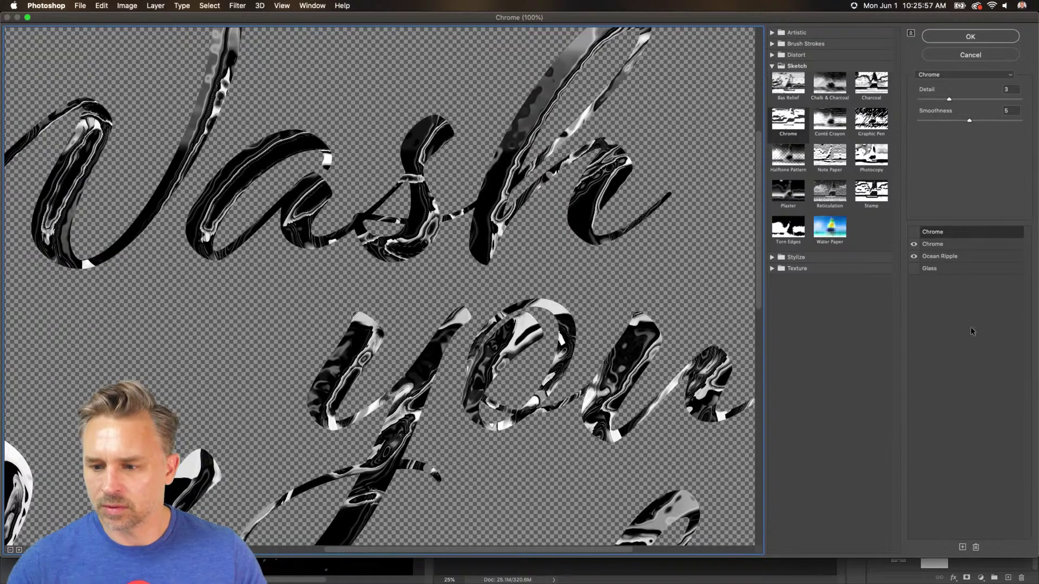
Examine the Chrome and Ocean Ripple effects on the "Wash" lettering, and expand the Texture and Stylize filter categories.
left_click(948, 244)
left_click(979, 257)
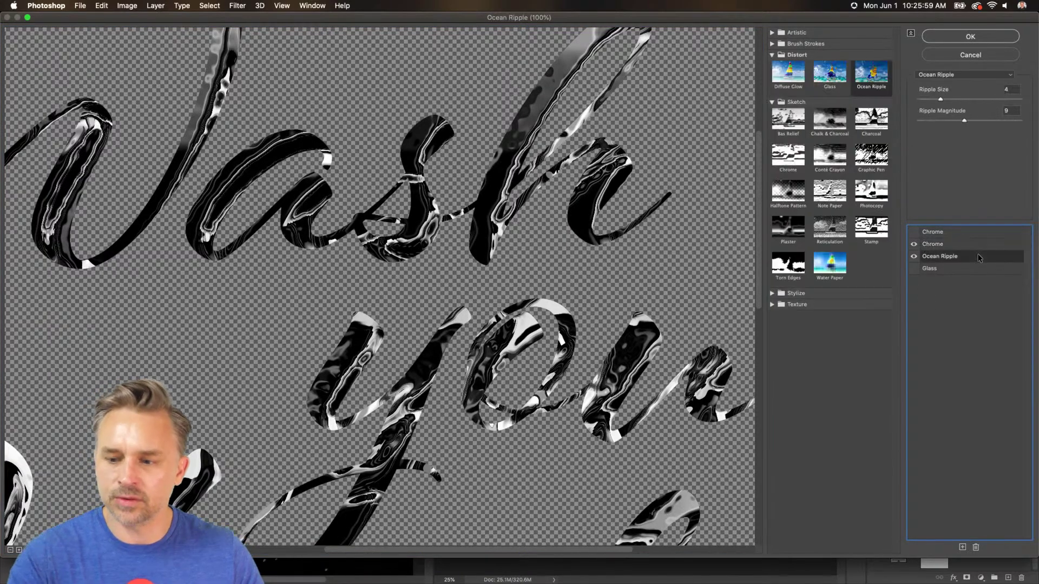
left_click(262, 257)
scroll(598, 332, "up", 4)
scroll(541, 330, "right", 5)
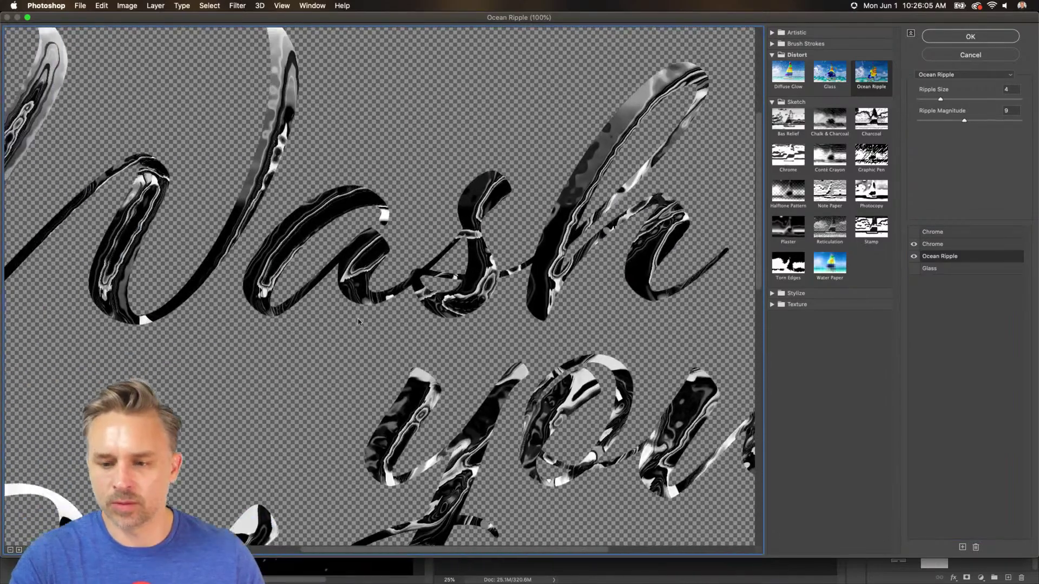
left_click_drag(358, 322, 498, 321)
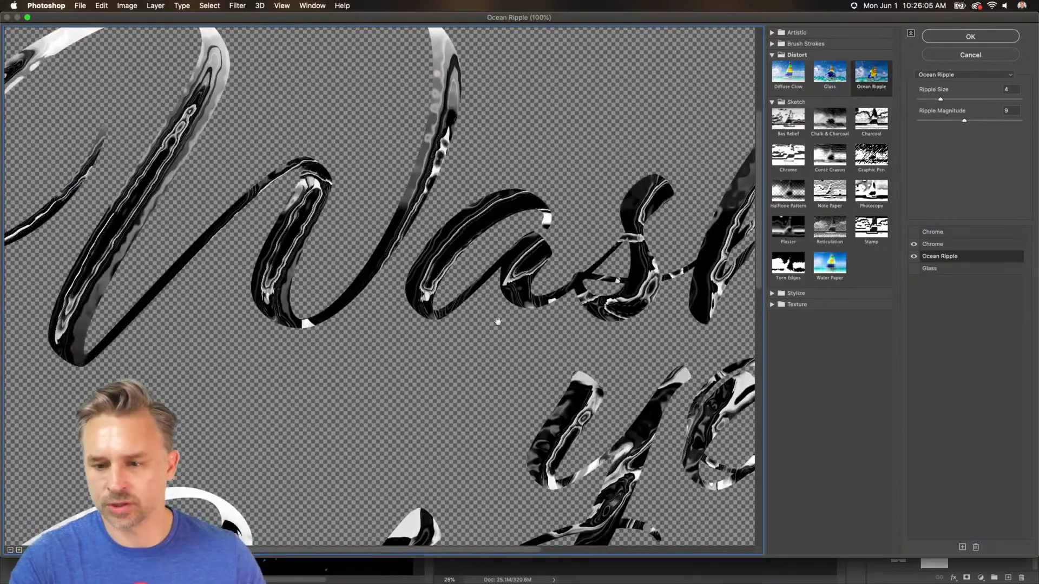
left_click(773, 304)
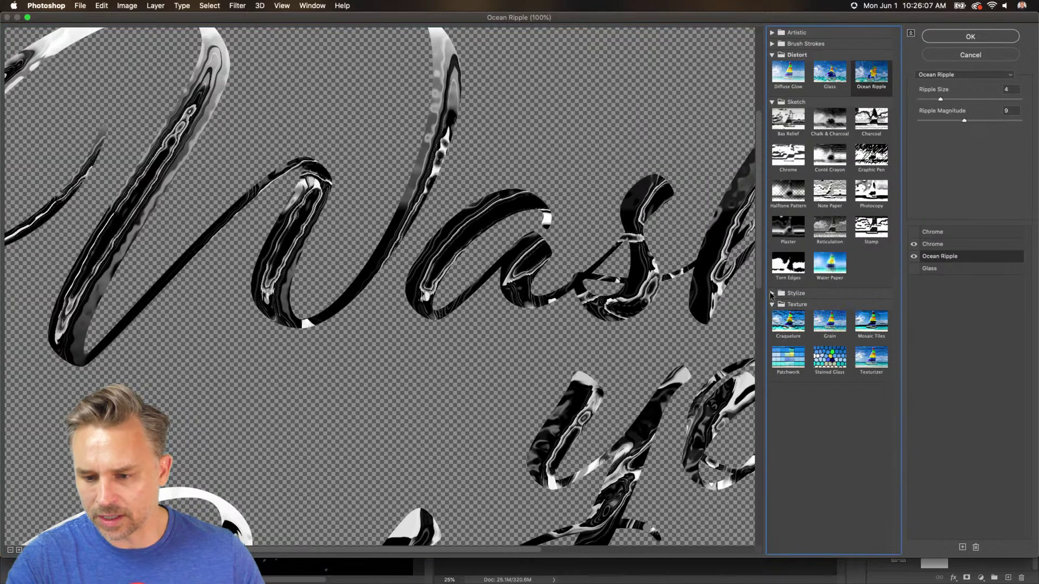
left_click(772, 293)
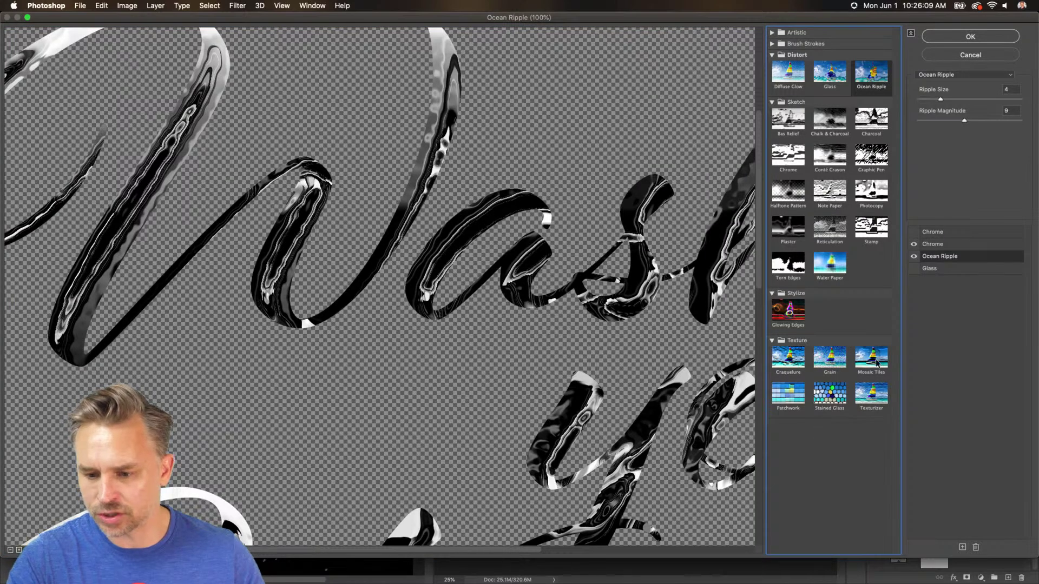